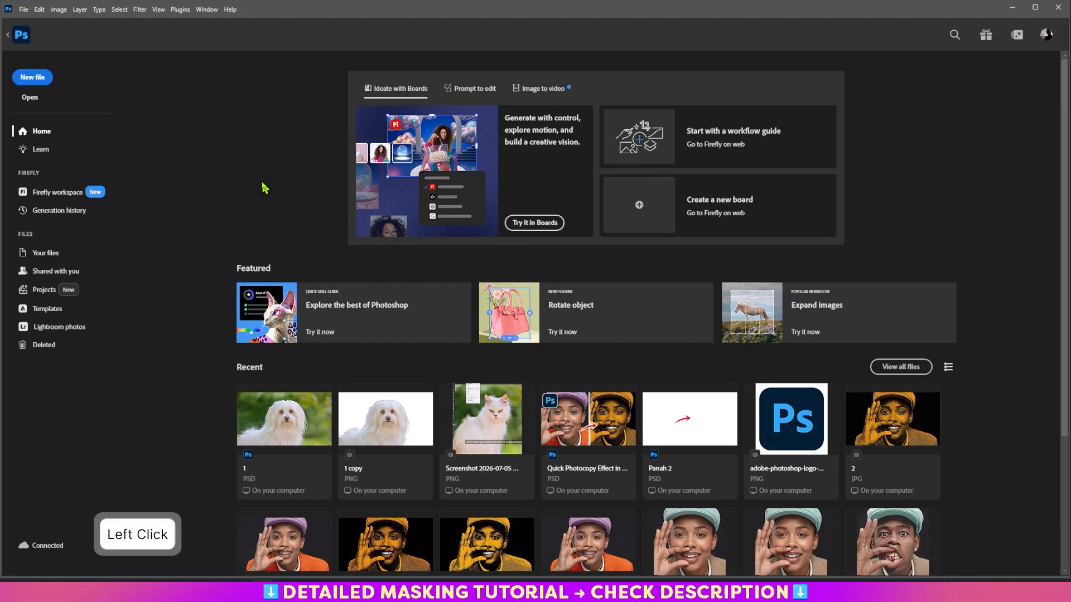
- Open the dog photo 1.jpg from the project's m folder
{"action": "left_click", "coordinate": [23, 9]}
{"action": "left_click", "coordinate": [35, 34]}
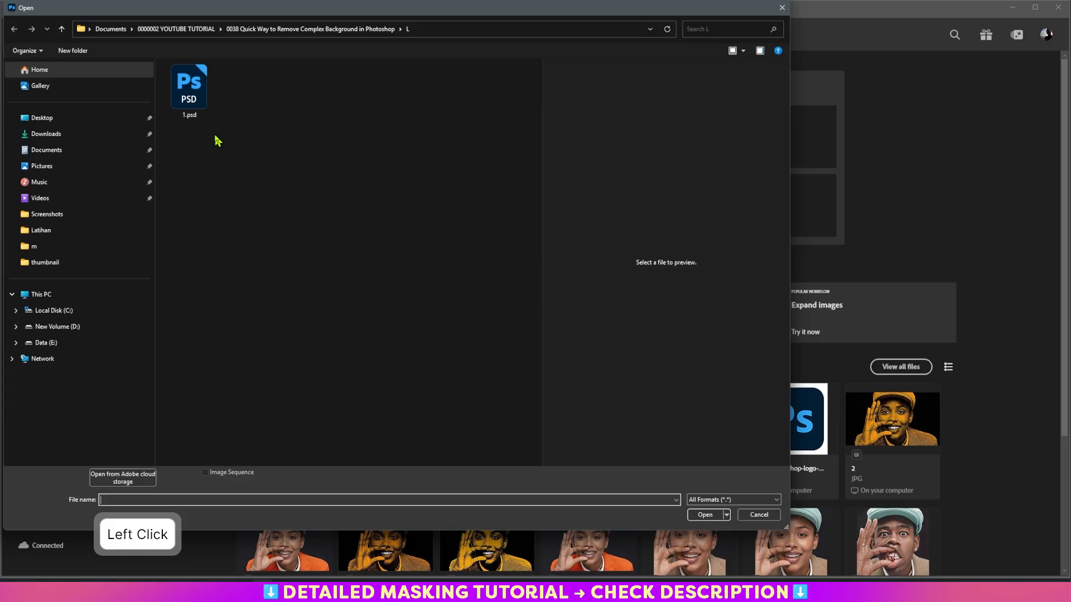
{"action": "left_click", "coordinate": [279, 29]}
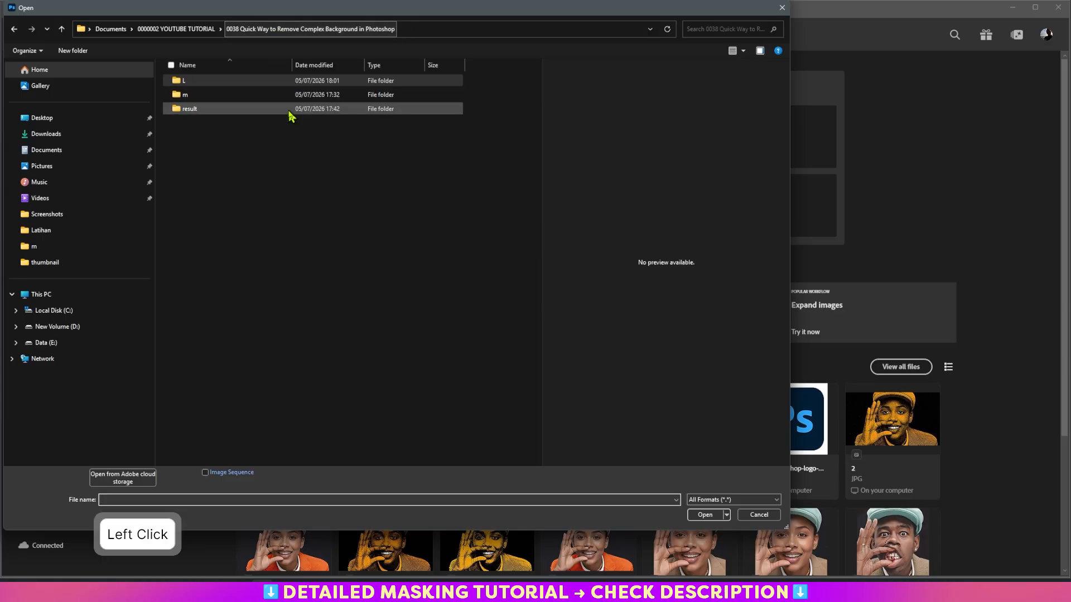
{"action": "left_click", "coordinate": [180, 96]}
{"action": "double_click", "coordinate": [181, 96]}
{"action": "left_click", "coordinate": [201, 119]}
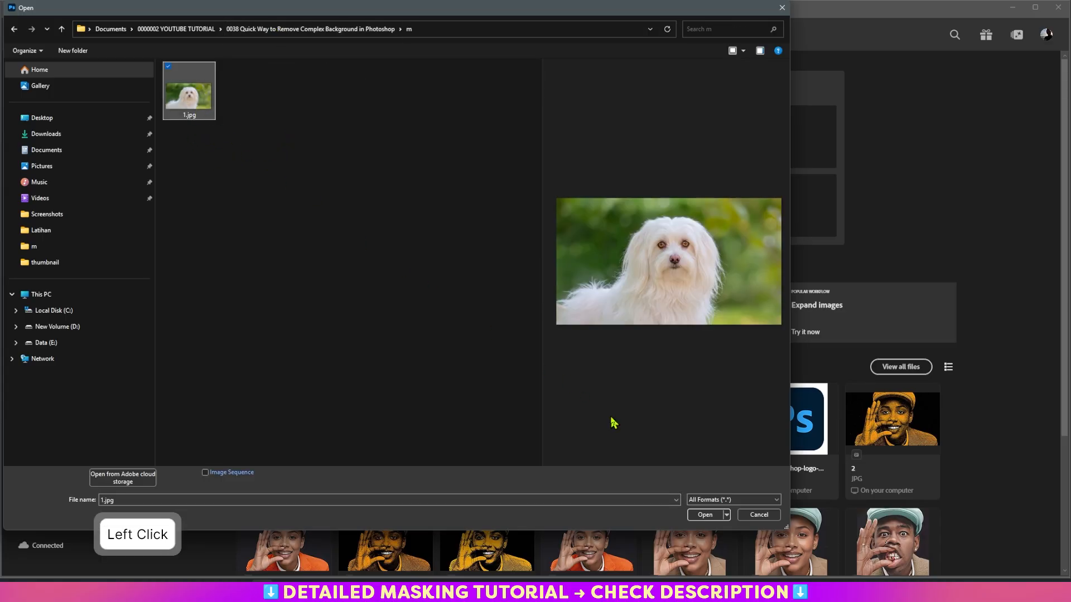
{"action": "left_click", "coordinate": [701, 515]}
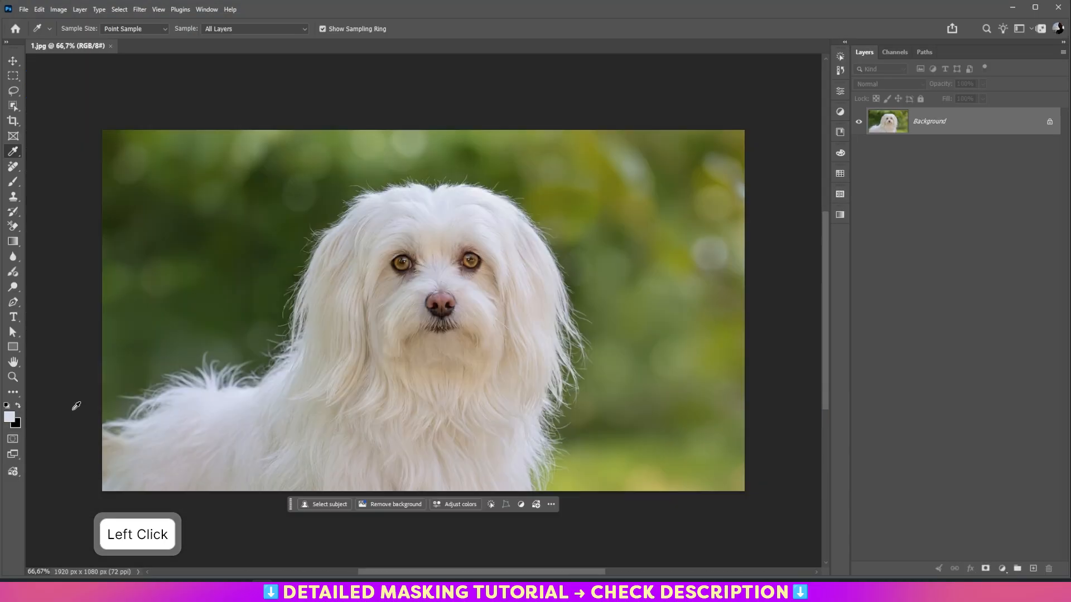
- Draw a loose Lasso selection around the whole dog, leaving a margin outside its fur and including the body down to the image edges
{"action": "left_click", "coordinate": [12, 377]}
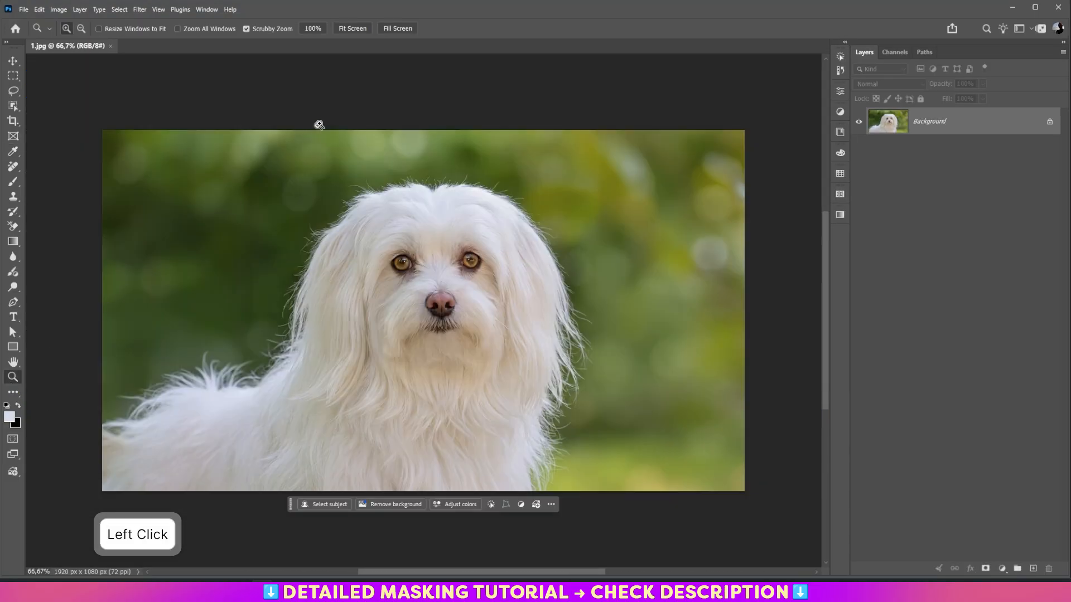
{"action": "left_click", "coordinate": [353, 29]}
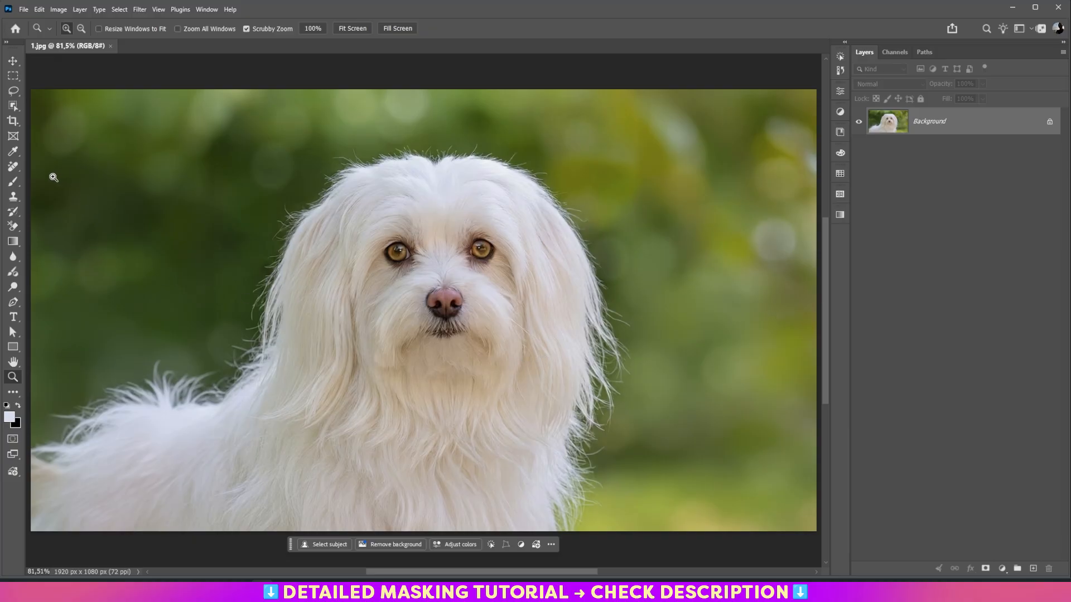
{"action": "left_click", "coordinate": [14, 91]}
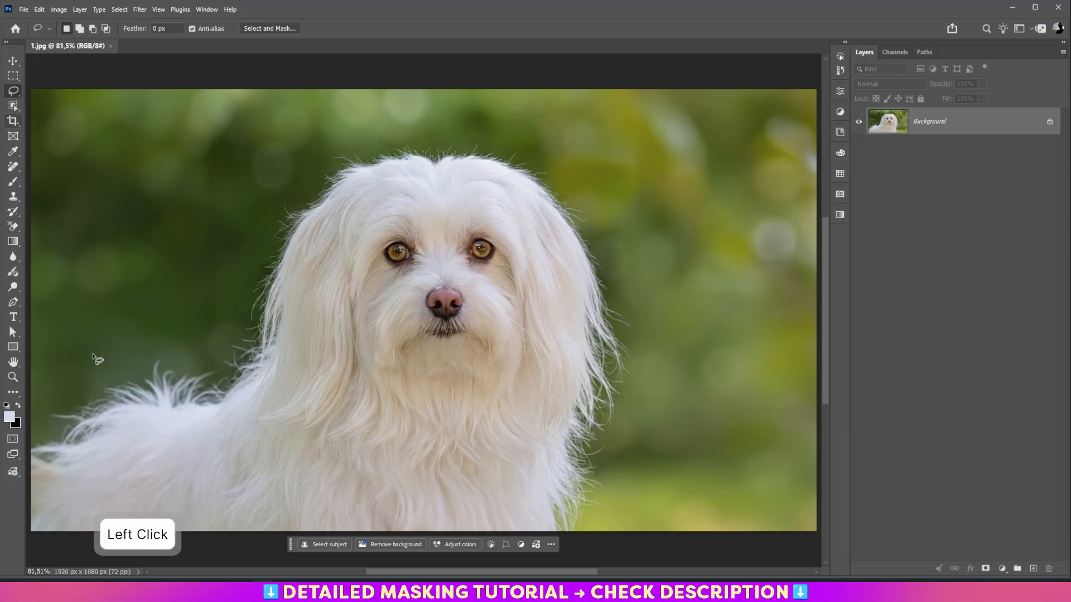
{"action": "mouse_move", "coordinate": [30, 419]}
{"action": "left_mouse_down"}
{"action": "mouse_move", "coordinate": [40, 396]}
{"action": "mouse_move", "coordinate": [116, 350]}
{"action": "left_mouse_up"}
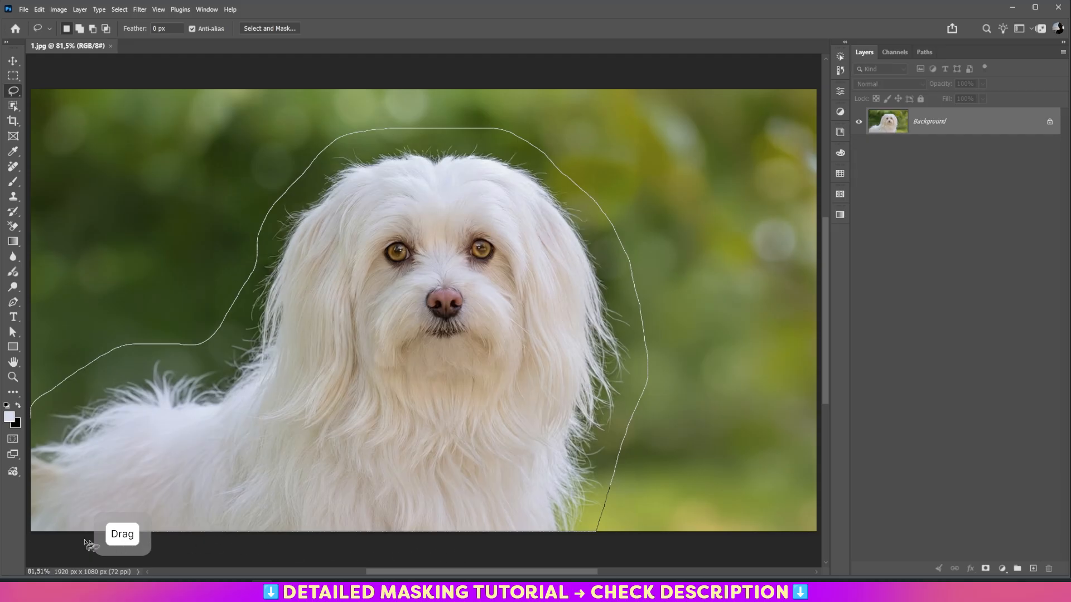
{"action": "left_click_drag", "start_coordinate": [89, 544], "coordinate": [25, 418]}
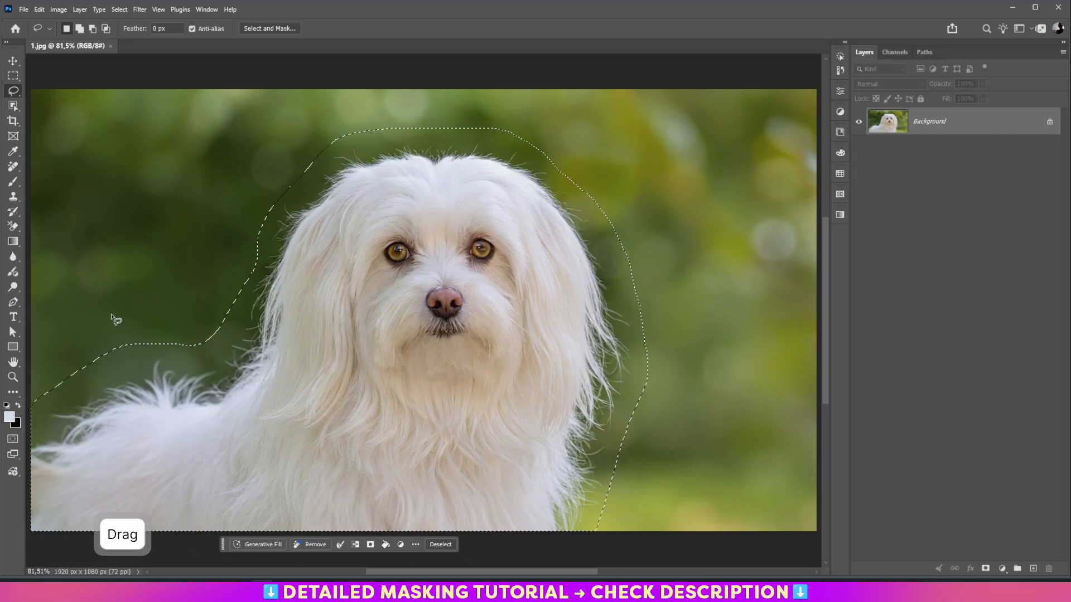
- In Select and Mask, brush the dog's entire fur outline with the Refine Edge Brush at size 100 to separate the hairs from the background
{"action": "left_click", "coordinate": [268, 32]}
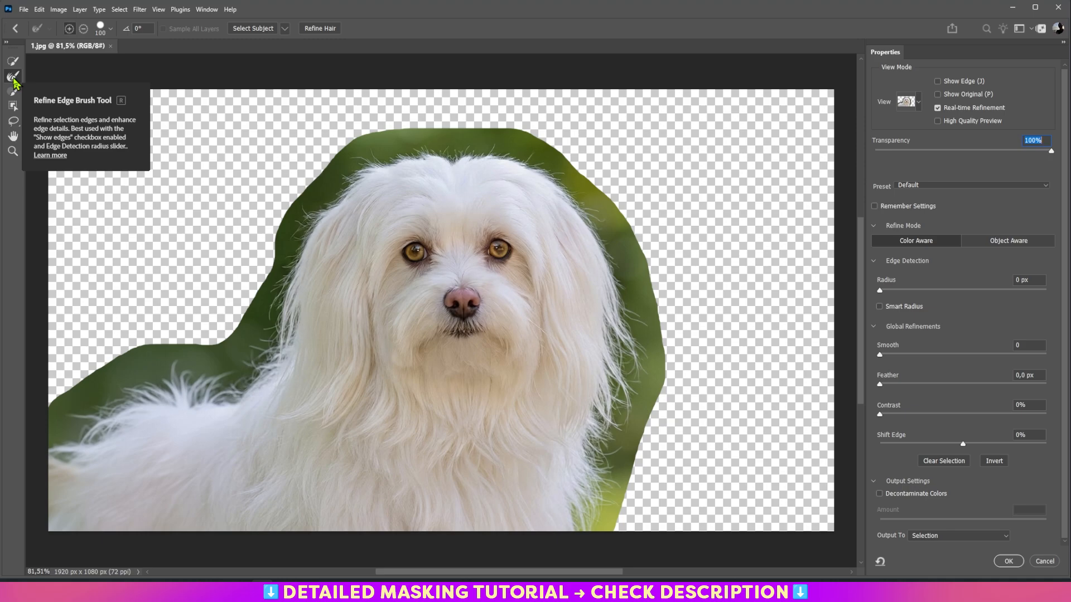
{"action": "left_click", "coordinate": [703, 24]}
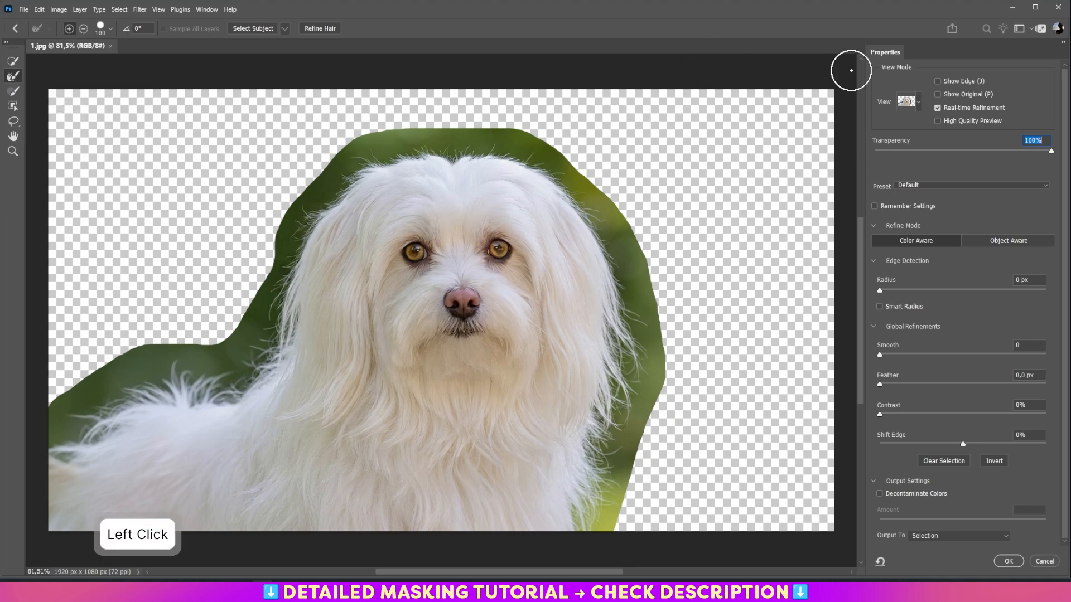
{"action": "mouse_move", "coordinate": [1051, 156]}
{"action": "left_mouse_down"}
{"action": "mouse_move", "coordinate": [930, 163]}
{"action": "mouse_move", "coordinate": [1066, 163]}
{"action": "left_mouse_up"}
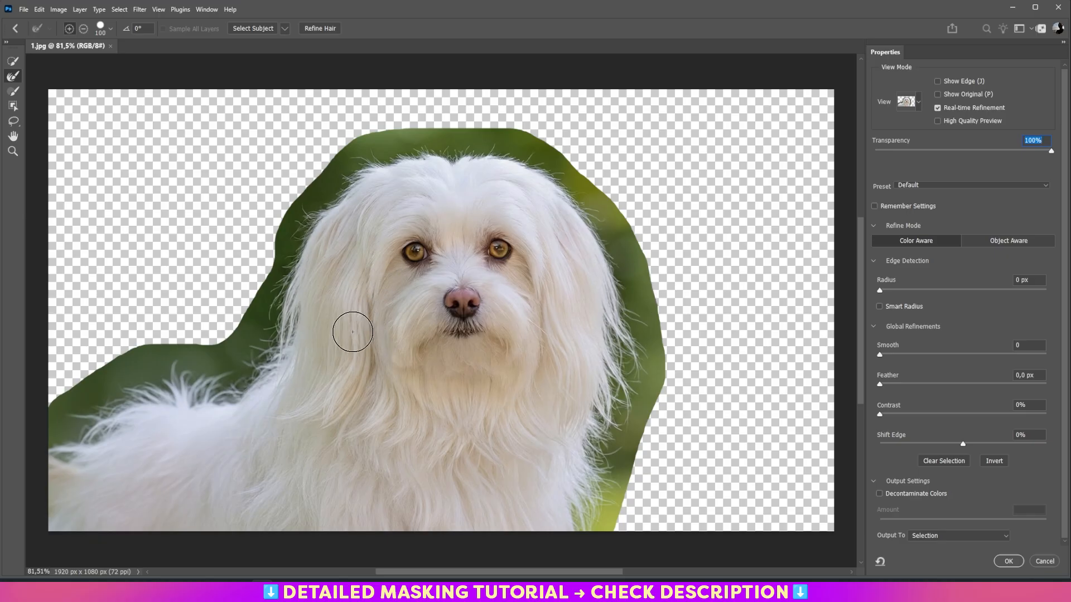
{"action": "mouse_move", "coordinate": [275, 334]}
{"action": "left_mouse_down"}
{"action": "mouse_move", "coordinate": [296, 285]}
{"action": "mouse_move", "coordinate": [292, 267]}
{"action": "mouse_move", "coordinate": [259, 310]}
{"action": "mouse_move", "coordinate": [286, 294]}
{"action": "mouse_move", "coordinate": [288, 322]}
{"action": "mouse_move", "coordinate": [271, 353]}
{"action": "mouse_move", "coordinate": [283, 352]}
{"action": "mouse_move", "coordinate": [232, 396]}
{"action": "mouse_move", "coordinate": [254, 335]}
{"action": "mouse_move", "coordinate": [227, 367]}
{"action": "mouse_move", "coordinate": [243, 370]}
{"action": "mouse_move", "coordinate": [179, 399]}
{"action": "left_mouse_up"}
{"action": "mouse_move", "coordinate": [74, 451]}
{"action": "left_mouse_down"}
{"action": "mouse_move", "coordinate": [151, 380]}
{"action": "mouse_move", "coordinate": [162, 393]}
{"action": "mouse_move", "coordinate": [235, 351]}
{"action": "mouse_move", "coordinate": [134, 384]}
{"action": "mouse_move", "coordinate": [152, 360]}
{"action": "mouse_move", "coordinate": [132, 359]}
{"action": "mouse_move", "coordinate": [84, 392]}
{"action": "mouse_move", "coordinate": [67, 425]}
{"action": "left_mouse_up"}
{"action": "left_click_drag", "start_coordinate": [194, 382], "coordinate": [242, 380]}
{"action": "mouse_move", "coordinate": [361, 242]}
{"action": "left_mouse_down"}
{"action": "mouse_move", "coordinate": [264, 251]}
{"action": "mouse_move", "coordinate": [348, 176]}
{"action": "mouse_move", "coordinate": [422, 155]}
{"action": "mouse_move", "coordinate": [325, 169]}
{"action": "mouse_move", "coordinate": [446, 143]}
{"action": "mouse_move", "coordinate": [413, 145]}
{"action": "mouse_move", "coordinate": [500, 144]}
{"action": "mouse_move", "coordinate": [557, 164]}
{"action": "mouse_move", "coordinate": [547, 162]}
{"action": "mouse_move", "coordinate": [610, 207]}
{"action": "mouse_move", "coordinate": [556, 167]}
{"action": "mouse_move", "coordinate": [632, 250]}
{"action": "mouse_move", "coordinate": [584, 202]}
{"action": "mouse_move", "coordinate": [616, 326]}
{"action": "mouse_move", "coordinate": [594, 197]}
{"action": "mouse_move", "coordinate": [644, 396]}
{"action": "mouse_move", "coordinate": [632, 225]}
{"action": "mouse_move", "coordinate": [626, 237]}
{"action": "mouse_move", "coordinate": [667, 363]}
{"action": "mouse_move", "coordinate": [648, 277]}
{"action": "mouse_move", "coordinate": [643, 335]}
{"action": "mouse_move", "coordinate": [602, 218]}
{"action": "mouse_move", "coordinate": [634, 456]}
{"action": "mouse_move", "coordinate": [628, 383]}
{"action": "mouse_move", "coordinate": [604, 394]}
{"action": "mouse_move", "coordinate": [596, 464]}
{"action": "mouse_move", "coordinate": [593, 447]}
{"action": "mouse_move", "coordinate": [571, 513]}
{"action": "mouse_move", "coordinate": [616, 497]}
{"action": "mouse_move", "coordinate": [614, 531]}
{"action": "mouse_move", "coordinate": [591, 516]}
{"action": "left_mouse_up"}
{"action": "left_click", "coordinate": [515, 147]}
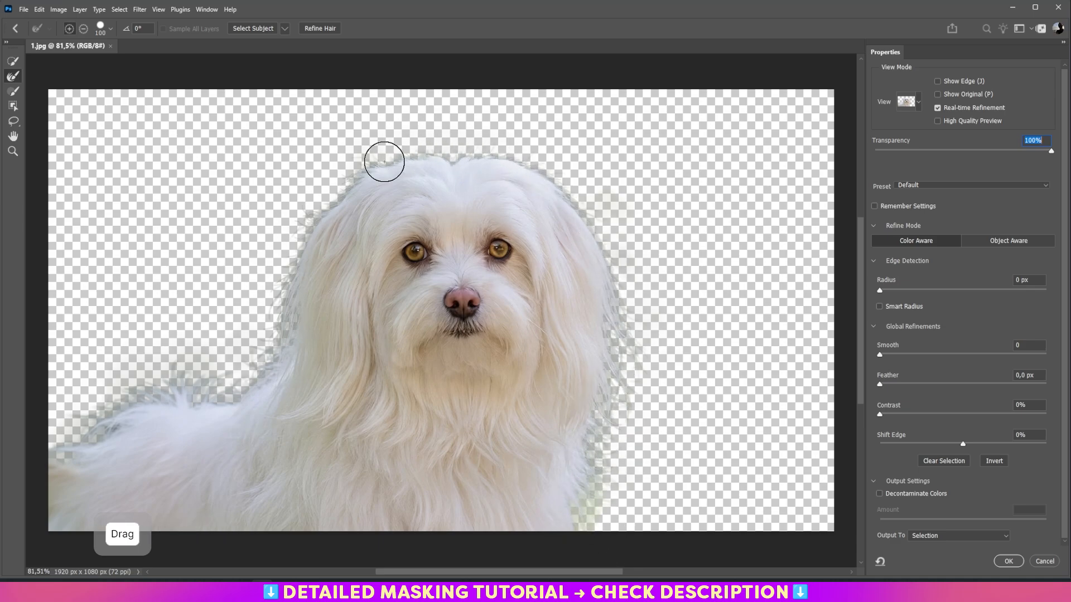
{"action": "left_click_drag", "start_coordinate": [76, 455], "coordinate": [208, 483]}
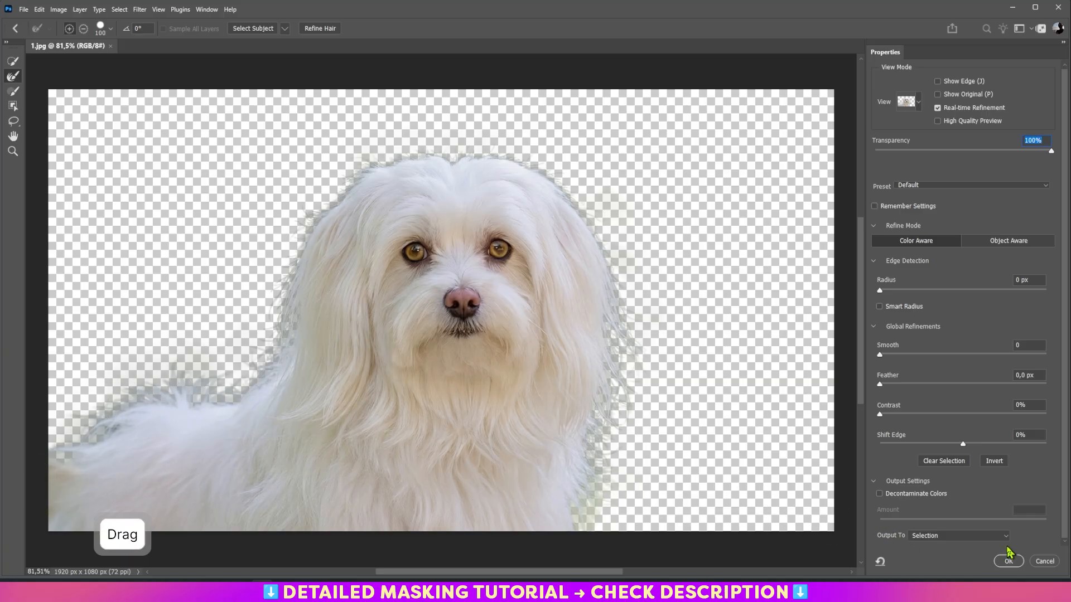
- Output the refined selection to New Layer with Layer Mask and apply it
{"action": "left_click", "coordinate": [1064, 523]}
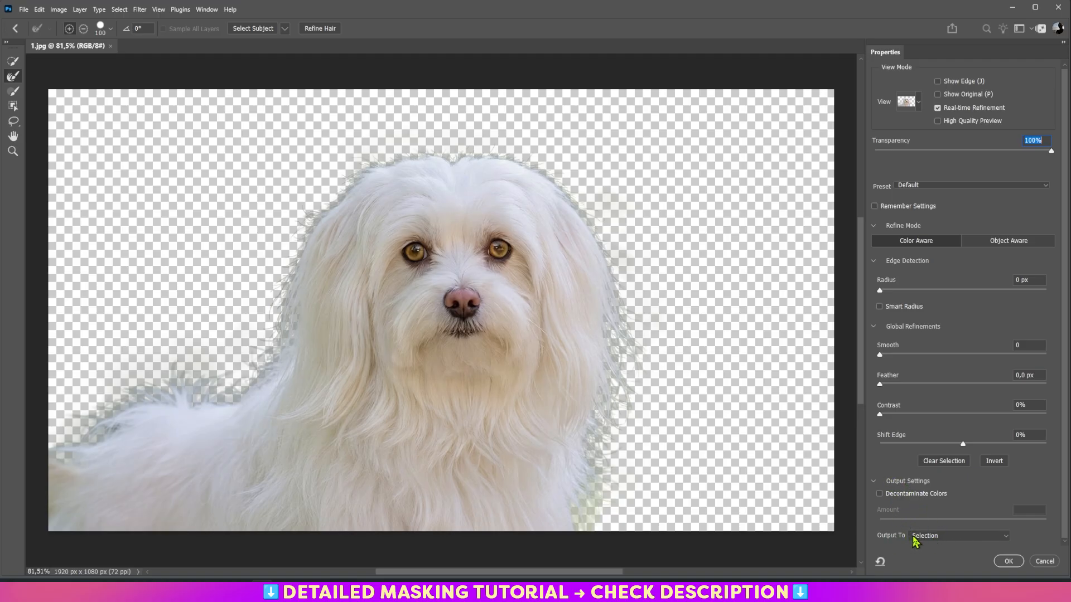
{"action": "left_click", "coordinate": [987, 538]}
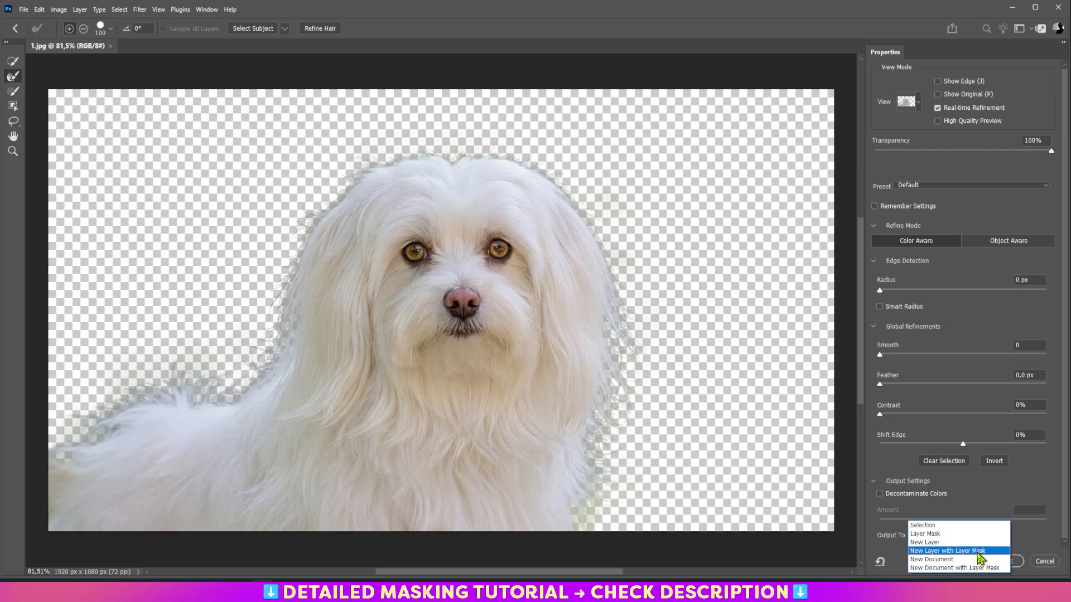
{"action": "left_click", "coordinate": [980, 552]}
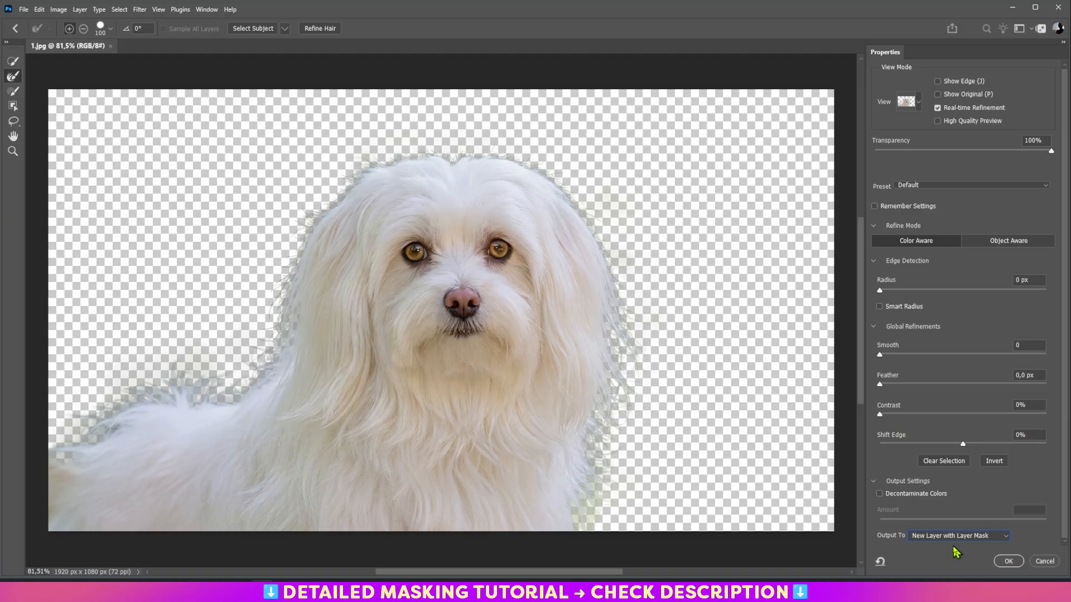
{"action": "left_click", "coordinate": [1008, 561]}
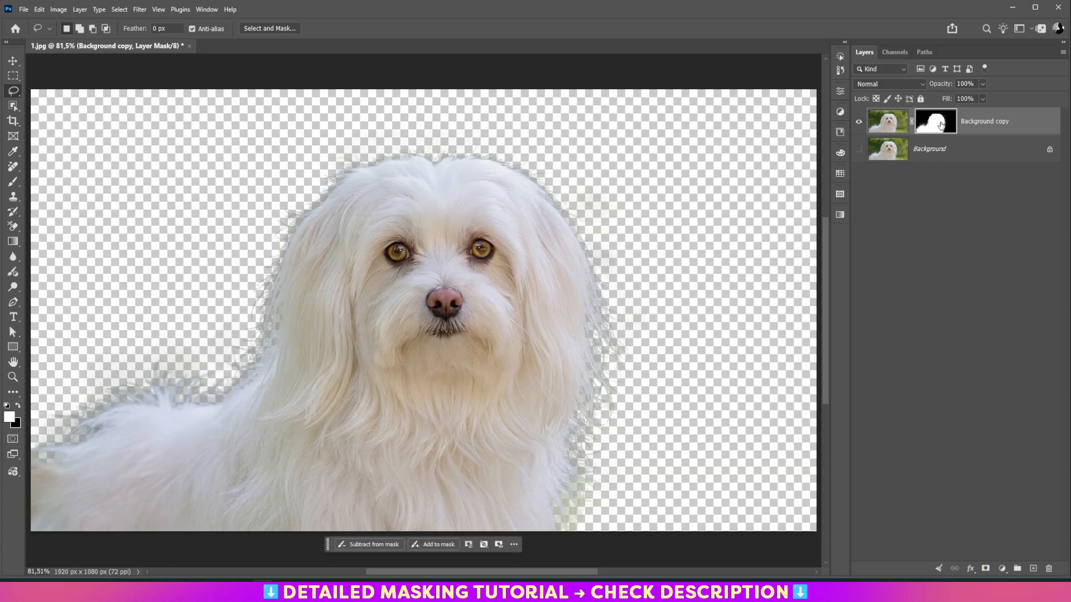
- Display the Background copy's layer mask on its own and set up a Brush in Overlay mode with black as the foreground colour
{"action": "left_click", "coordinate": [939, 127], "text": "alt"}
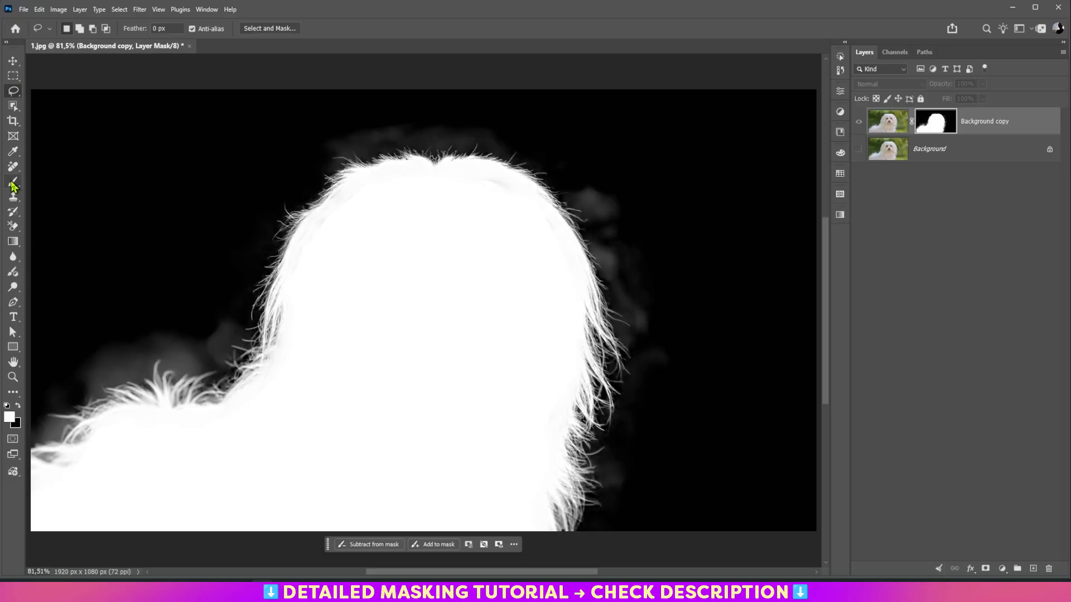
{"action": "left_click", "coordinate": [16, 183]}
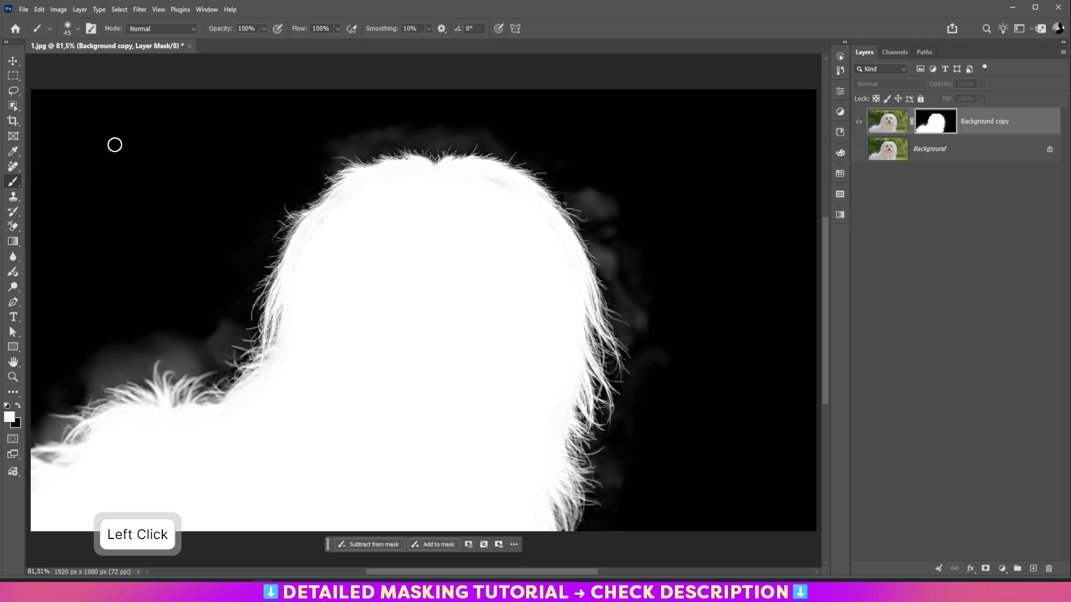
{"action": "left_click", "coordinate": [193, 29]}
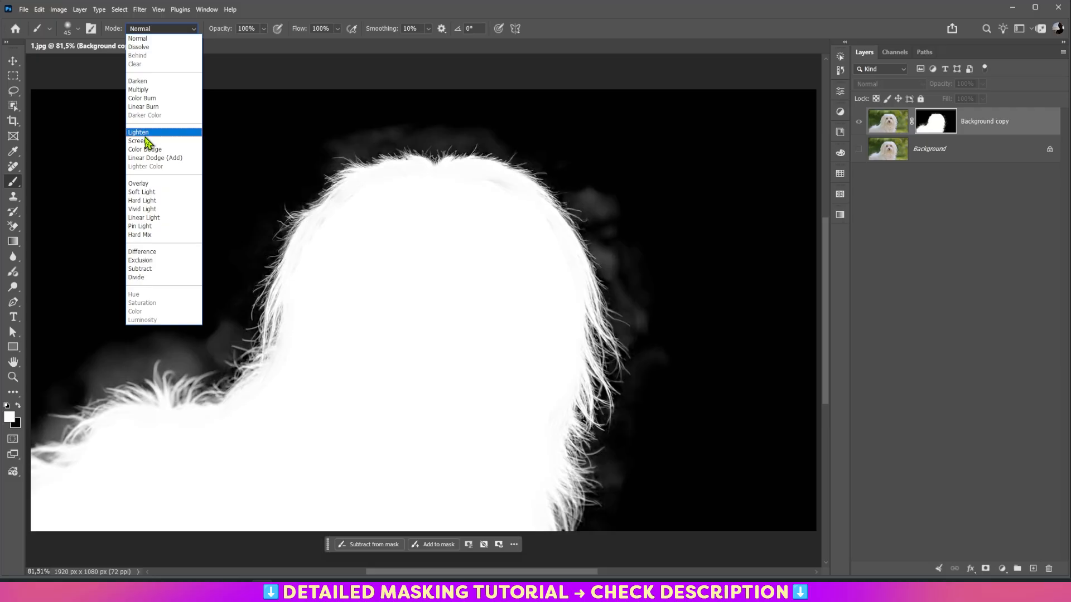
{"action": "left_click", "coordinate": [141, 183]}
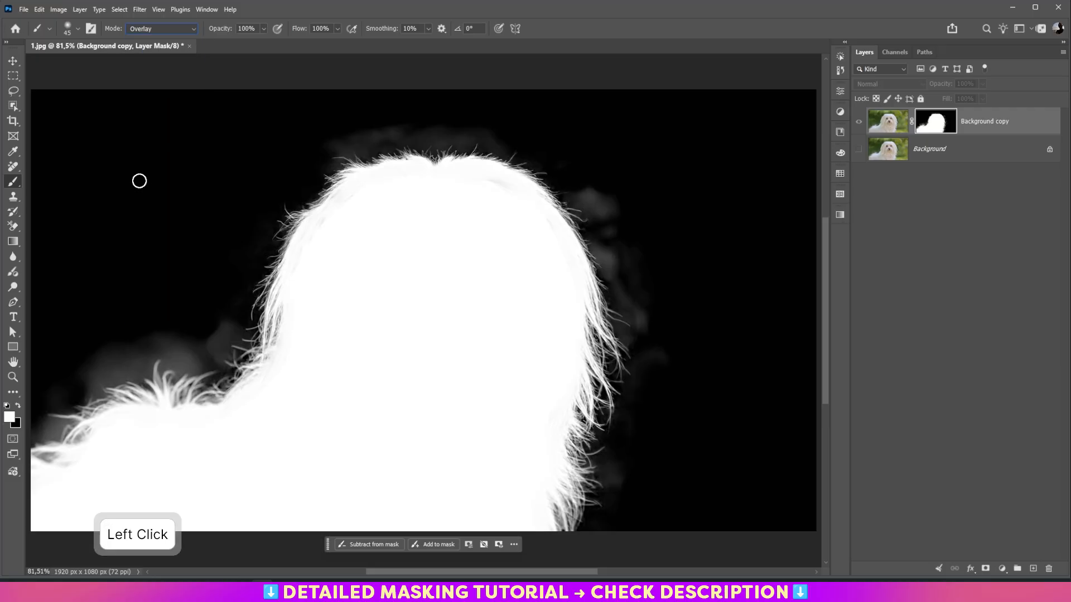
{"action": "left_click", "coordinate": [20, 406]}
- Paint black over the grey haze above the dog's head on the mask, enlarging the brush to 90 px
{"action": "mouse_move", "coordinate": [362, 146]}
{"action": "left_mouse_down"}
{"action": "mouse_move", "coordinate": [453, 119]}
{"action": "mouse_move", "coordinate": [465, 128]}
{"action": "mouse_move", "coordinate": [356, 136]}
{"action": "left_mouse_up"}
{"action": "key", "text": "bracketright"}
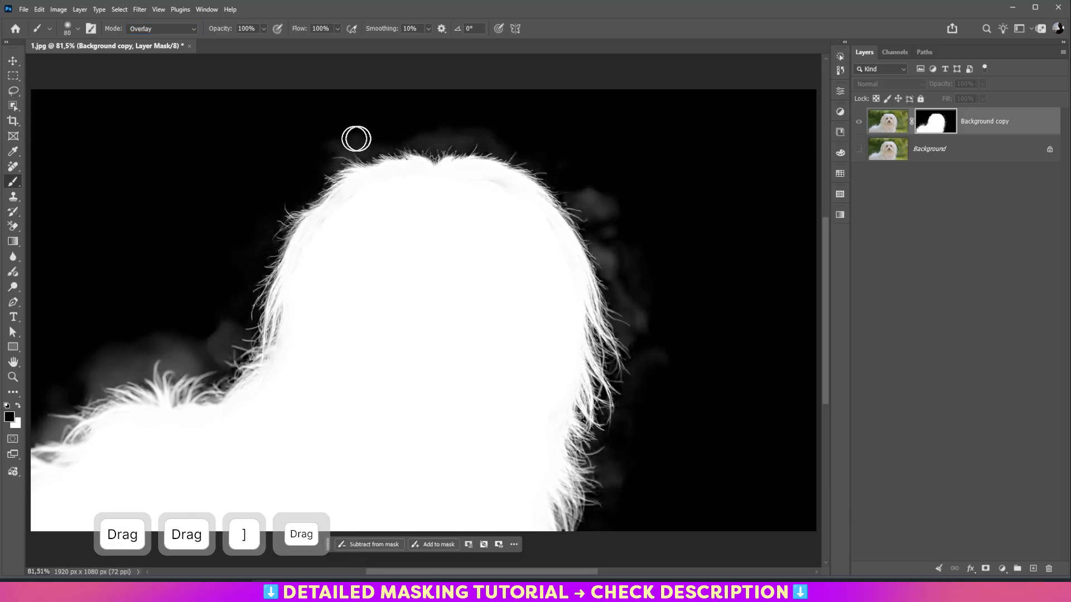
{"action": "key", "text": "bracketright"}
{"action": "left_click", "coordinate": [499, 132]}
{"action": "left_click_drag", "start_coordinate": [430, 131], "coordinate": [474, 129]}
{"action": "mouse_move", "coordinate": [370, 134]}
{"action": "left_mouse_down"}
{"action": "mouse_move", "coordinate": [337, 145]}
{"action": "mouse_move", "coordinate": [391, 136]}
{"action": "mouse_move", "coordinate": [308, 162]}
{"action": "left_mouse_up"}
- Lower the brush to 39% opacity and 34% flow, and darken the haze left of the head and above the dog's back
{"action": "left_click", "coordinate": [264, 30]}
{"action": "left_click_drag", "start_coordinate": [265, 41], "coordinate": [234, 44]}
{"action": "left_click", "coordinate": [337, 28]}
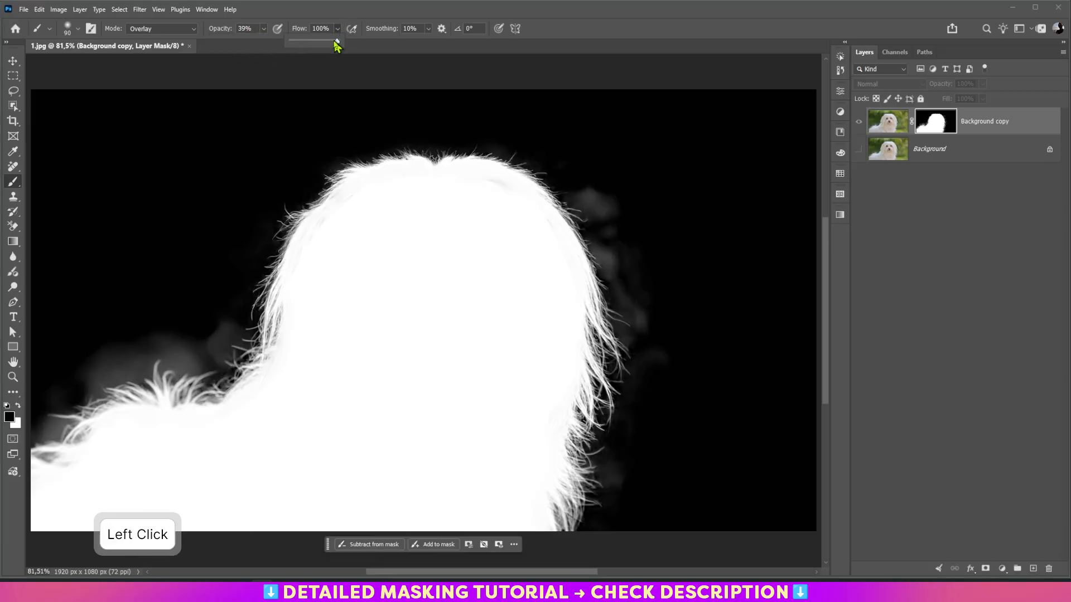
{"action": "left_click_drag", "start_coordinate": [337, 41], "coordinate": [311, 42]}
{"action": "mouse_move", "coordinate": [256, 246]}
{"action": "left_mouse_down"}
{"action": "mouse_move", "coordinate": [213, 282]}
{"action": "mouse_move", "coordinate": [241, 322]}
{"action": "mouse_move", "coordinate": [193, 373]}
{"action": "mouse_move", "coordinate": [222, 336]}
{"action": "left_mouse_up"}
{"action": "key", "text": "bracketright"}
{"action": "key", "text": "bracketright"}
{"action": "key", "text": "bracketright"}
{"action": "key", "text": "bracketright"}
{"action": "mouse_move", "coordinate": [222, 336]}
{"action": "left_mouse_down"}
{"action": "mouse_move", "coordinate": [95, 371]}
{"action": "mouse_move", "coordinate": [114, 387]}
{"action": "left_mouse_up"}
{"action": "left_click_drag", "start_coordinate": [81, 395], "coordinate": [198, 351]}
{"action": "key", "text": "bracketleft"}
{"action": "left_click_drag", "start_coordinate": [136, 361], "coordinate": [59, 424]}
{"action": "left_click_drag", "start_coordinate": [112, 389], "coordinate": [65, 429]}
- Raise the brush to 51% opacity and 46% flow, and clean the remaining haze along the fur on the dog's back and tail end
{"action": "left_click", "coordinate": [264, 29]}
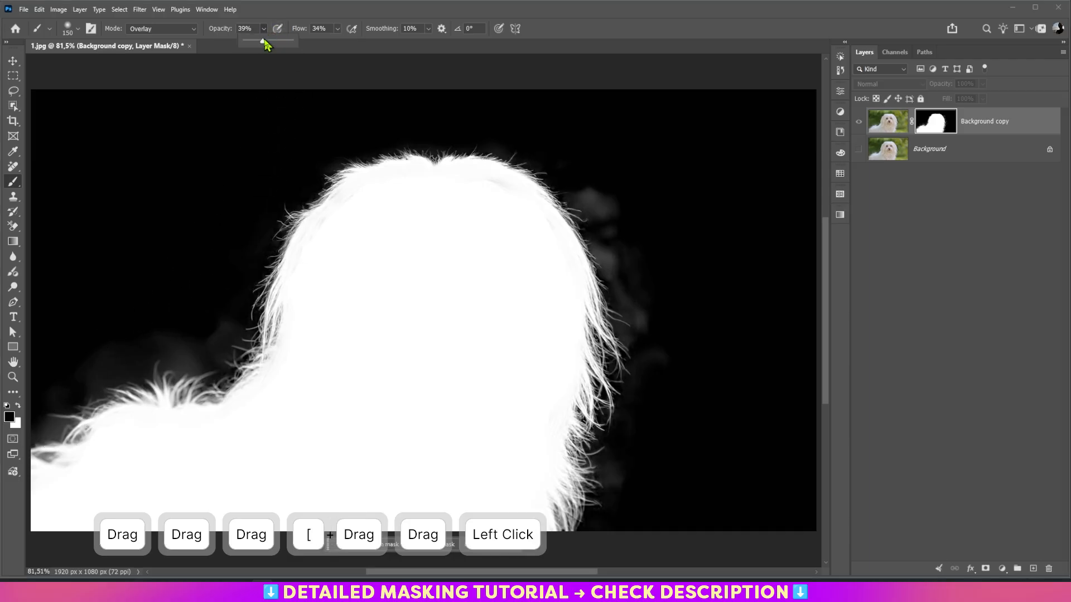
{"action": "left_click_drag", "start_coordinate": [261, 43], "coordinate": [268, 43]}
{"action": "left_click", "coordinate": [338, 29]}
{"action": "key", "text": "Return"}
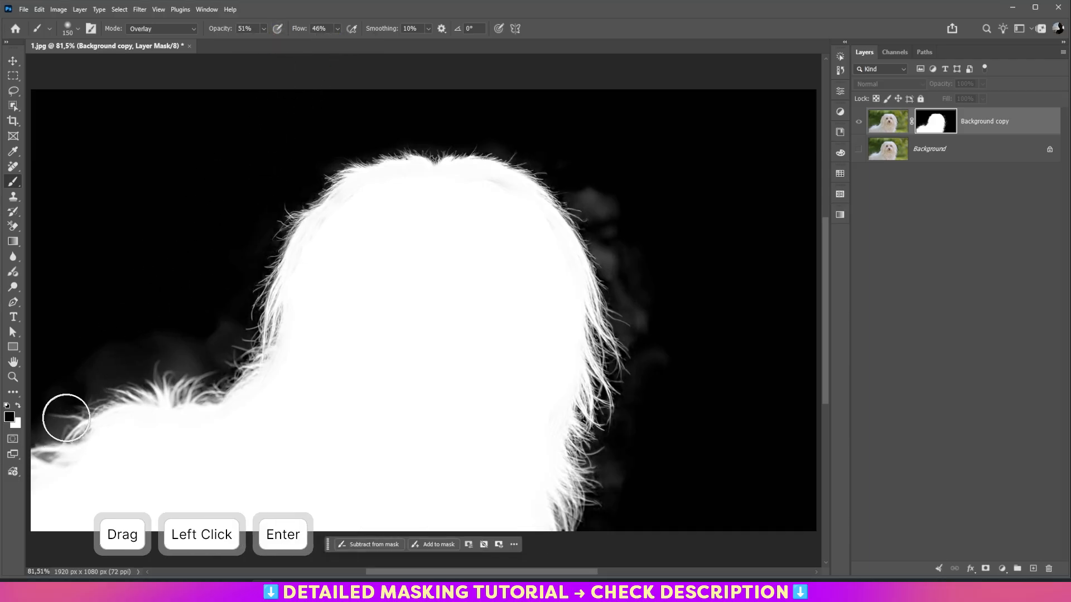
{"action": "left_click", "coordinate": [48, 425]}
{"action": "key", "text": "bracketleft"}
{"action": "mouse_move", "coordinate": [67, 395]}
{"action": "left_mouse_down"}
{"action": "mouse_move", "coordinate": [201, 351]}
{"action": "mouse_move", "coordinate": [173, 372]}
{"action": "mouse_move", "coordinate": [204, 348]}
{"action": "mouse_move", "coordinate": [149, 344]}
{"action": "mouse_move", "coordinate": [45, 409]}
{"action": "mouse_move", "coordinate": [184, 357]}
{"action": "mouse_move", "coordinate": [232, 323]}
{"action": "mouse_move", "coordinate": [197, 364]}
{"action": "mouse_move", "coordinate": [134, 376]}
{"action": "left_mouse_up"}
{"action": "key", "text": "bracketright"}
{"action": "left_click", "coordinate": [183, 364]}
{"action": "key", "text": "bracketleft"}
{"action": "key", "text": "bracketright"}
{"action": "left_click_drag", "start_coordinate": [134, 376], "coordinate": [72, 440]}
{"action": "key", "text": "bracketleft"}
{"action": "left_click", "coordinate": [60, 450]}
{"action": "key", "text": "bracketleft"}
{"action": "mouse_move", "coordinate": [89, 429]}
{"action": "left_mouse_down"}
{"action": "mouse_move", "coordinate": [86, 416]}
{"action": "mouse_move", "coordinate": [168, 400]}
{"action": "left_mouse_up"}
{"action": "mouse_move", "coordinate": [215, 400]}
{"action": "left_mouse_down"}
{"action": "mouse_move", "coordinate": [184, 407]}
{"action": "mouse_move", "coordinate": [265, 301]}
{"action": "mouse_move", "coordinate": [174, 402]}
{"action": "mouse_move", "coordinate": [115, 407]}
{"action": "mouse_move", "coordinate": [142, 417]}
{"action": "mouse_move", "coordinate": [187, 412]}
{"action": "left_mouse_up"}
{"action": "key", "text": "bracketright"}
{"action": "left_click", "coordinate": [213, 406]}
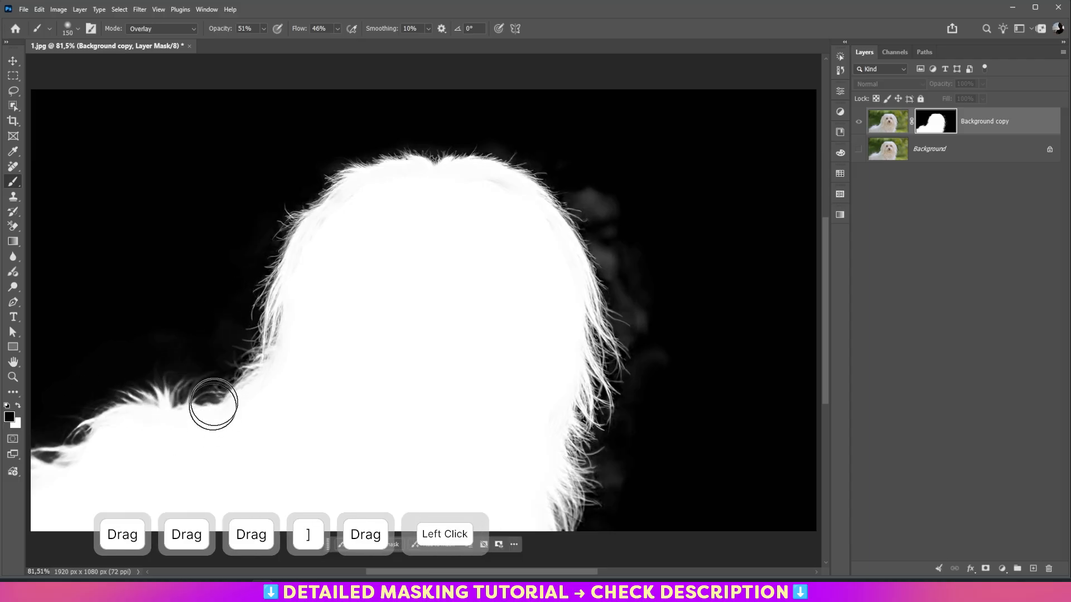
{"action": "key", "text": "bracketleft"}
{"action": "mouse_move", "coordinate": [73, 462]}
{"action": "left_mouse_down"}
{"action": "mouse_move", "coordinate": [48, 470]}
{"action": "mouse_move", "coordinate": [35, 450]}
{"action": "left_mouse_up"}
- Paint black over the grey haze along the right side of the dog's head and body on the mask
{"action": "key", "text": "bracketright"}
{"action": "key", "text": "bracketright"}
{"action": "left_click_drag", "start_coordinate": [585, 182], "coordinate": [606, 239]}
{"action": "mouse_move", "coordinate": [607, 238]}
{"action": "left_mouse_down"}
{"action": "mouse_move", "coordinate": [590, 219]}
{"action": "mouse_move", "coordinate": [614, 270]}
{"action": "left_mouse_up"}
{"action": "key", "text": "bracketleft"}
{"action": "mouse_move", "coordinate": [614, 270]}
{"action": "left_mouse_down"}
{"action": "mouse_move", "coordinate": [641, 296]}
{"action": "mouse_move", "coordinate": [625, 279]}
{"action": "left_mouse_up"}
{"action": "mouse_move", "coordinate": [619, 273]}
{"action": "left_mouse_down"}
{"action": "mouse_move", "coordinate": [628, 309]}
{"action": "mouse_move", "coordinate": [575, 164]}
{"action": "mouse_move", "coordinate": [630, 276]}
{"action": "mouse_move", "coordinate": [645, 360]}
{"action": "mouse_move", "coordinate": [604, 313]}
{"action": "mouse_move", "coordinate": [625, 426]}
{"action": "mouse_move", "coordinate": [558, 514]}
{"action": "left_mouse_up"}
{"action": "key", "text": "bracketleft"}
{"action": "left_click", "coordinate": [607, 498]}
{"action": "mouse_move", "coordinate": [580, 432]}
{"action": "left_mouse_down"}
{"action": "mouse_move", "coordinate": [618, 453]}
{"action": "mouse_move", "coordinate": [647, 380]}
{"action": "left_mouse_up"}
{"action": "key", "text": "bracketright"}
{"action": "left_click_drag", "start_coordinate": [647, 380], "coordinate": [687, 316]}
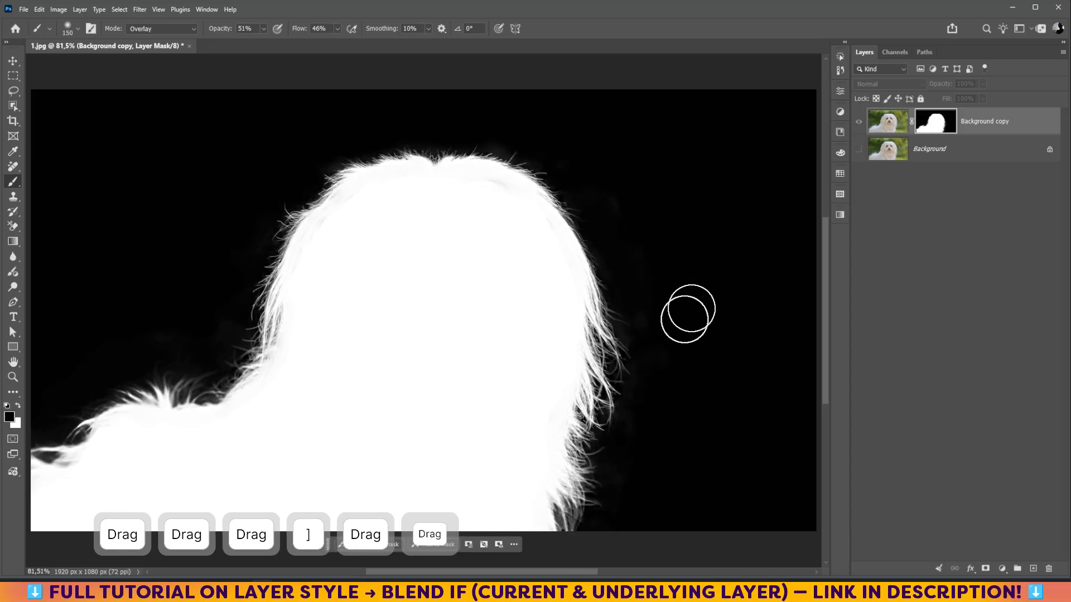
- Clean the haze between the hairs along the dog's lower right ear and chest down to the image's bottom edge, adjusting the brush size
{"action": "key", "text": "bracketleft"}
{"action": "mouse_move", "coordinate": [646, 357]}
{"action": "left_mouse_down"}
{"action": "mouse_move", "coordinate": [652, 414]}
{"action": "mouse_move", "coordinate": [602, 471]}
{"action": "left_mouse_up"}
{"action": "mouse_move", "coordinate": [588, 428]}
{"action": "left_mouse_down"}
{"action": "mouse_move", "coordinate": [600, 480]}
{"action": "mouse_move", "coordinate": [579, 516]}
{"action": "mouse_move", "coordinate": [595, 457]}
{"action": "mouse_move", "coordinate": [605, 498]}
{"action": "mouse_move", "coordinate": [589, 495]}
{"action": "mouse_move", "coordinate": [597, 446]}
{"action": "mouse_move", "coordinate": [633, 426]}
{"action": "mouse_move", "coordinate": [648, 385]}
{"action": "left_mouse_up"}
{"action": "left_click", "coordinate": [584, 515]}
{"action": "key", "text": "bracketleft"}
{"action": "key", "text": "bracketleft"}
{"action": "key", "text": "bracketleft"}
{"action": "left_click", "coordinate": [562, 534]}
{"action": "key", "text": "bracketright"}
{"action": "key", "text": "bracketright"}
{"action": "key", "text": "bracketright"}
{"action": "mouse_move", "coordinate": [648, 385]}
{"action": "left_mouse_down"}
{"action": "mouse_move", "coordinate": [674, 397]}
{"action": "mouse_move", "coordinate": [641, 446]}
{"action": "left_mouse_up"}
{"action": "left_click_drag", "start_coordinate": [642, 446], "coordinate": [676, 468]}
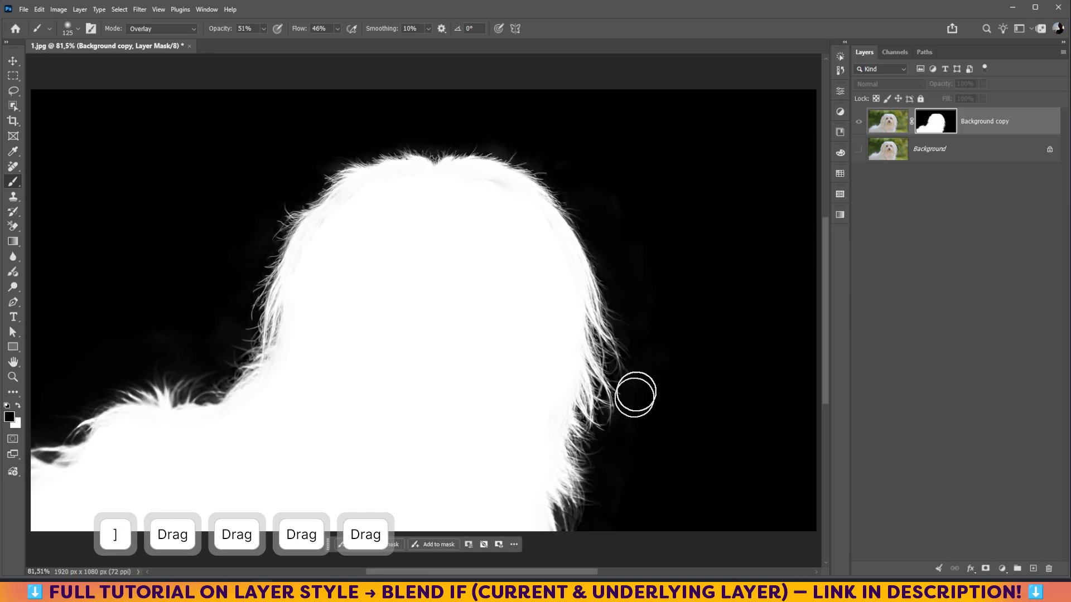
{"action": "left_click_drag", "start_coordinate": [635, 394], "coordinate": [601, 471]}
{"action": "left_click", "coordinate": [574, 510]}
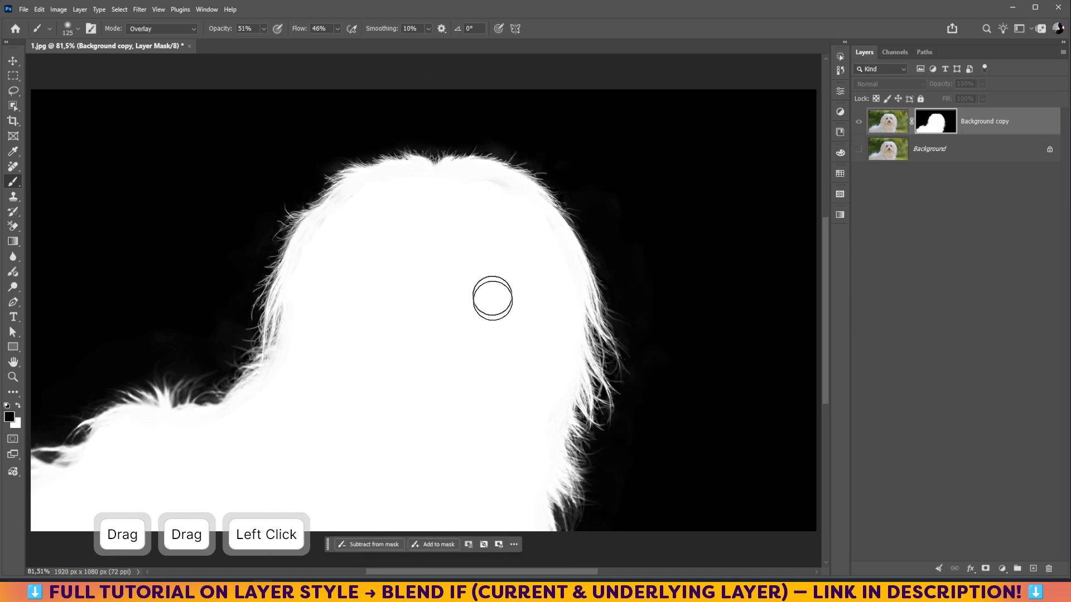
- Switch the foreground to white, set the brush to 45 px, and paint over the grey patch inside the top of the dog's head
{"action": "key", "text": "bracketleft"}
{"action": "key", "text": "bracketleft"}
{"action": "key", "text": "bracketleft"}
{"action": "key", "text": "bracketleft"}
{"action": "key", "text": "bracketleft"}
{"action": "key", "text": "bracketleft"}
{"action": "key", "text": "bracketleft"}
{"action": "key", "text": "bracketleft"}
{"action": "key", "text": "bracketleft"}
{"action": "key", "text": "bracketleft"}
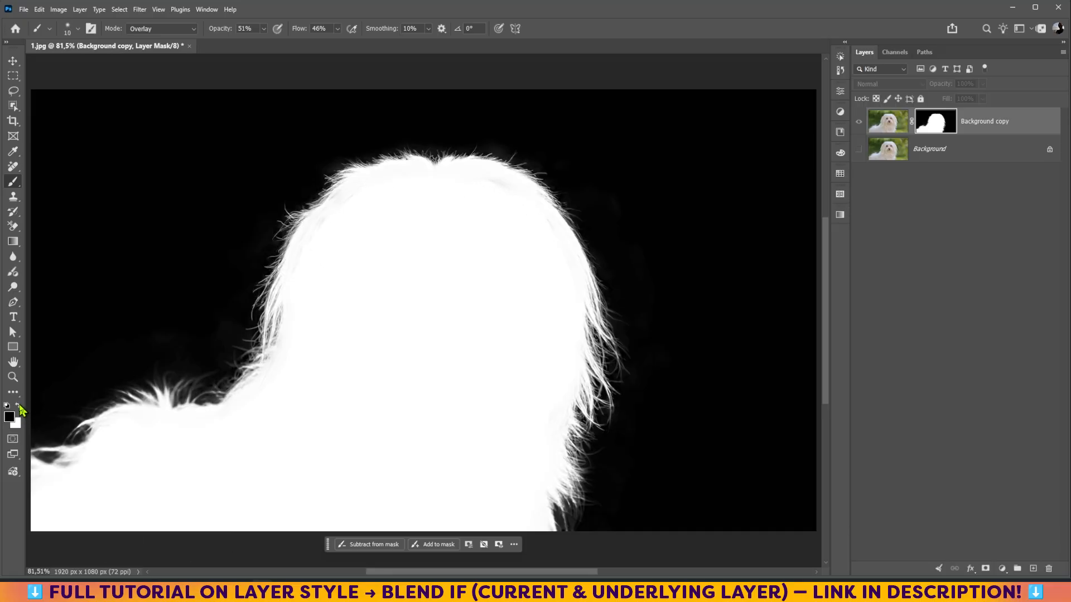
{"action": "left_click", "coordinate": [19, 406]}
{"action": "key", "text": "bracketright"}
{"action": "key", "text": "bracketright"}
{"action": "key", "text": "bracketright"}
{"action": "key", "text": "bracketright"}
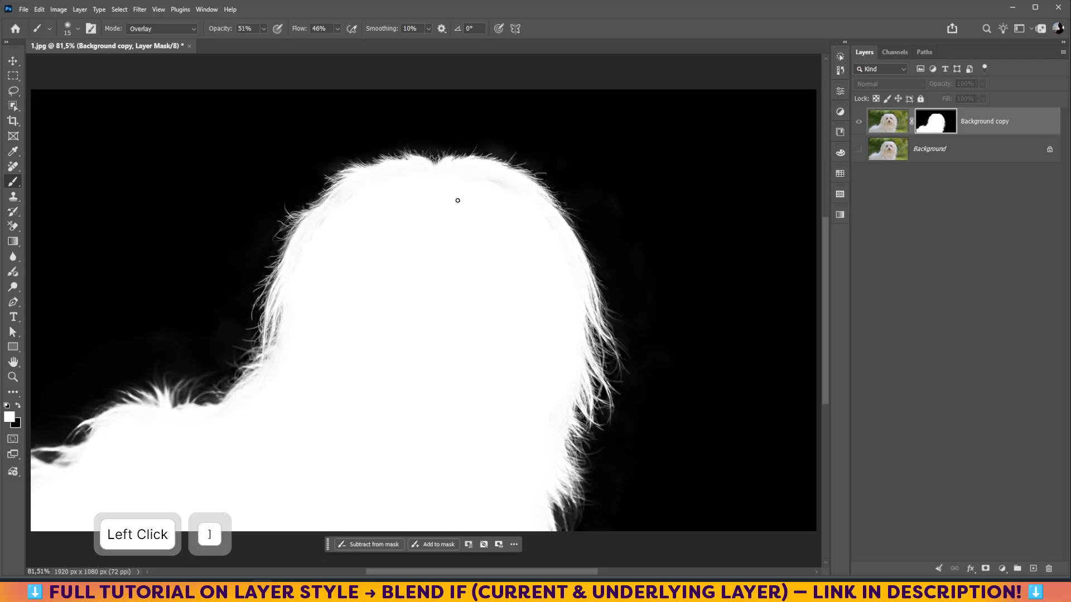
{"action": "left_click_drag", "start_coordinate": [486, 182], "coordinate": [496, 187]}
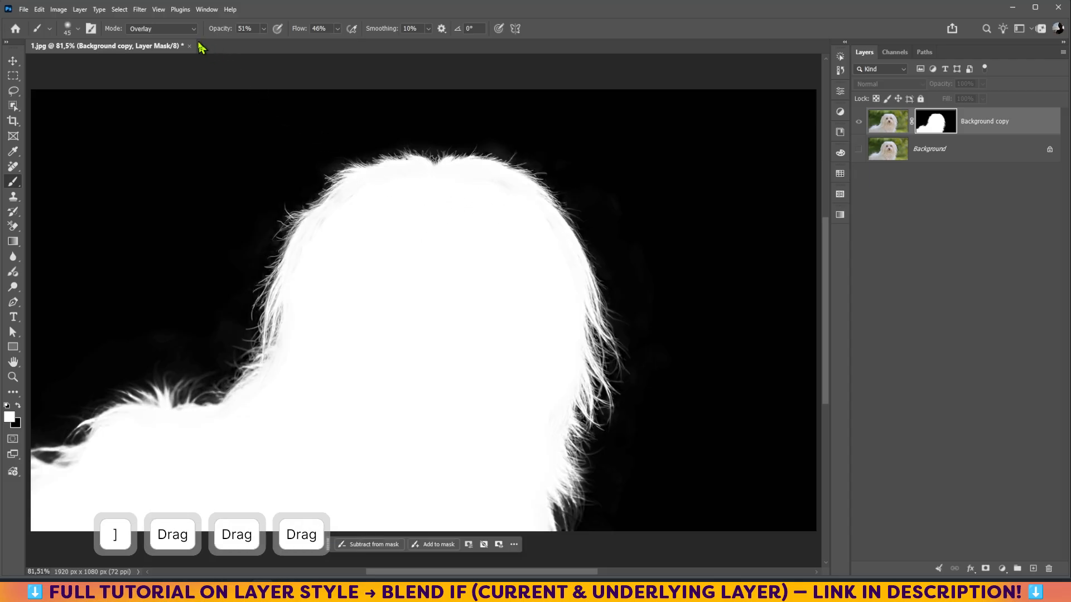
- Restore the brush to 100% opacity and flow, and paint white over the grey areas just inside both sides of the dog's head
{"action": "left_click", "coordinate": [264, 29]}
{"action": "left_click_drag", "start_coordinate": [266, 41], "coordinate": [392, 50]}
{"action": "left_click", "coordinate": [337, 29]}
{"action": "mouse_move", "coordinate": [469, 184]}
{"action": "left_mouse_down"}
{"action": "mouse_move", "coordinate": [505, 189]}
{"action": "mouse_move", "coordinate": [569, 284]}
{"action": "left_mouse_up"}
{"action": "left_click", "coordinate": [553, 284]}
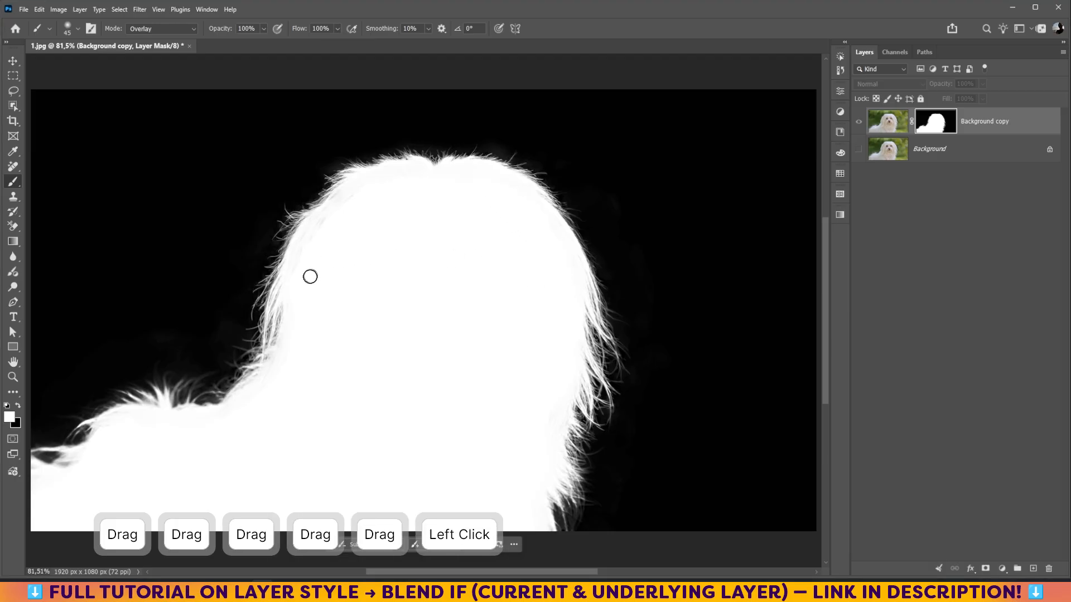
{"action": "left_click_drag", "start_coordinate": [310, 277], "coordinate": [306, 261]}
{"action": "left_click_drag", "start_coordinate": [328, 226], "coordinate": [367, 198]}
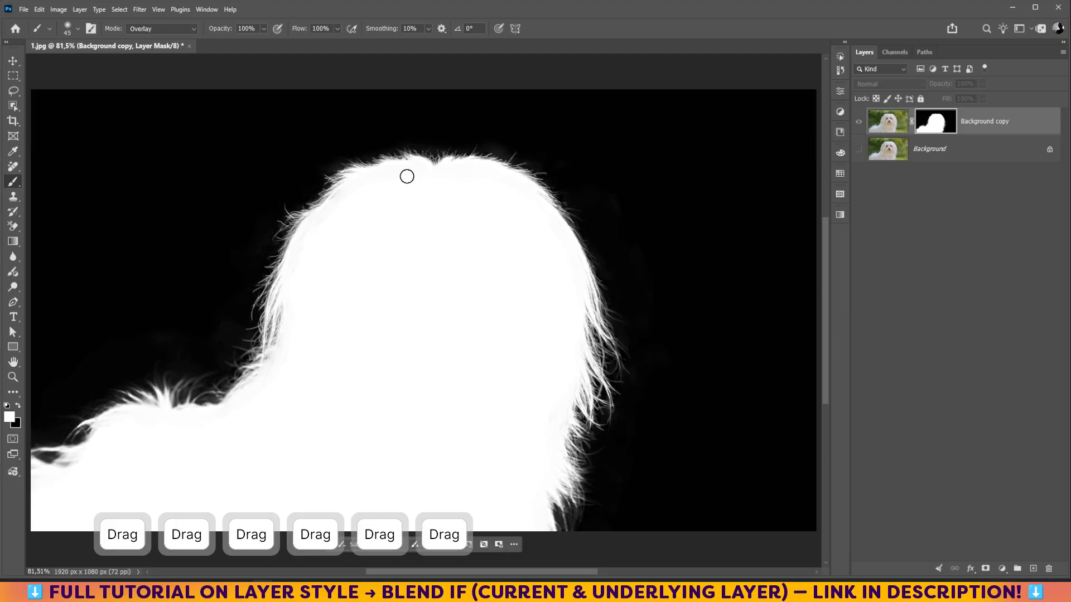
- Paint white inside the dog's left side and back on the mask, and switch from the mask view back to the image
{"action": "mouse_move", "coordinate": [327, 272]}
{"action": "left_mouse_down"}
{"action": "mouse_move", "coordinate": [301, 363]}
{"action": "mouse_move", "coordinate": [272, 379]}
{"action": "mouse_move", "coordinate": [279, 367]}
{"action": "mouse_move", "coordinate": [239, 418]}
{"action": "left_mouse_up"}
{"action": "left_click", "coordinate": [164, 446]}
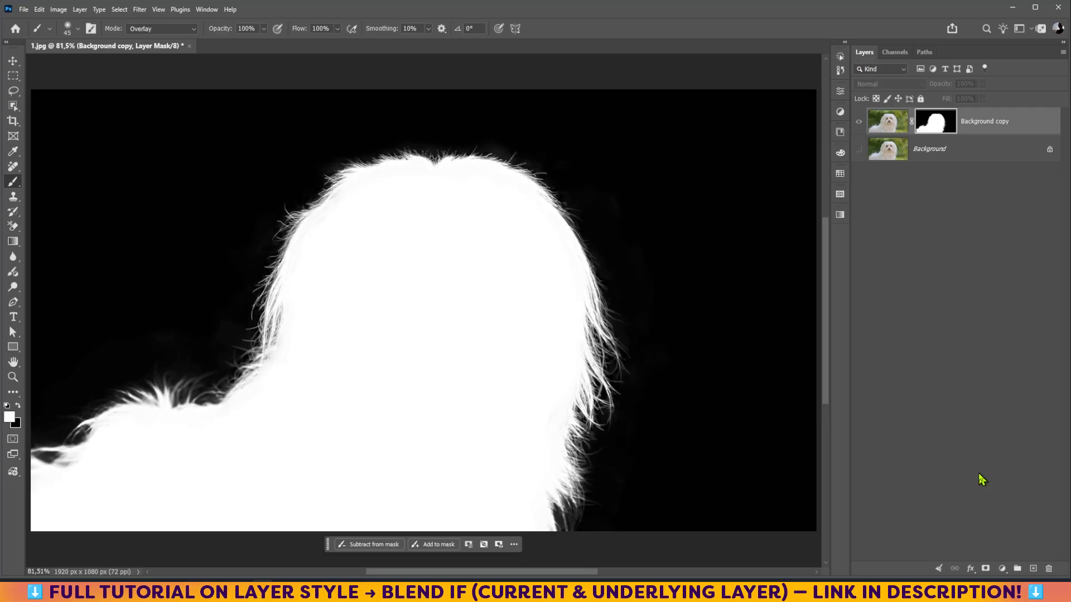
{"action": "left_click", "coordinate": [859, 124]}
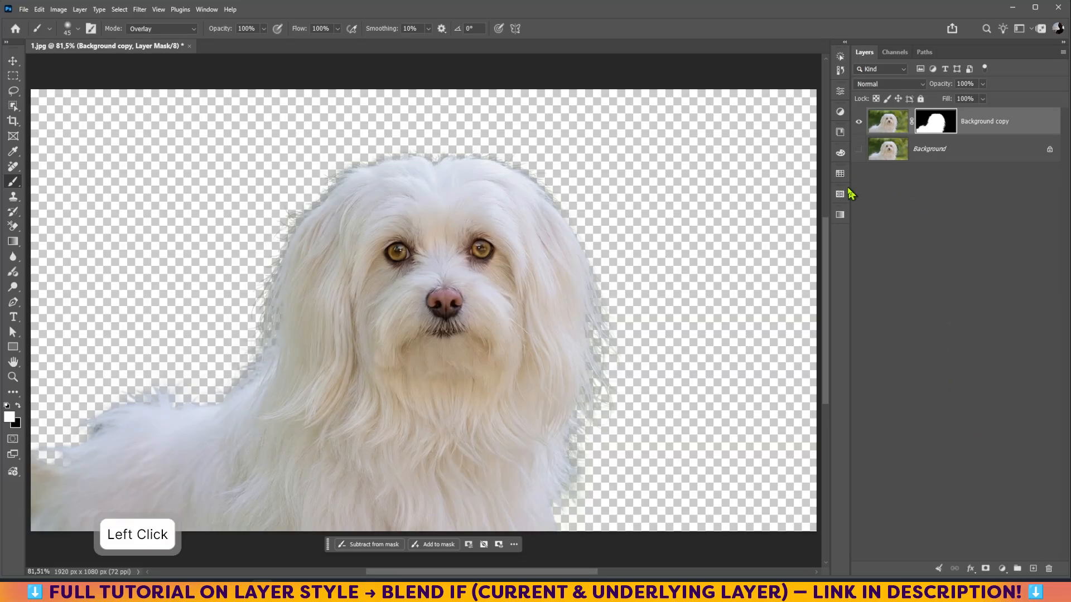
- Add a new layer directly above the Background layer and fill it with white using the default colors
{"action": "left_click", "coordinate": [950, 157]}
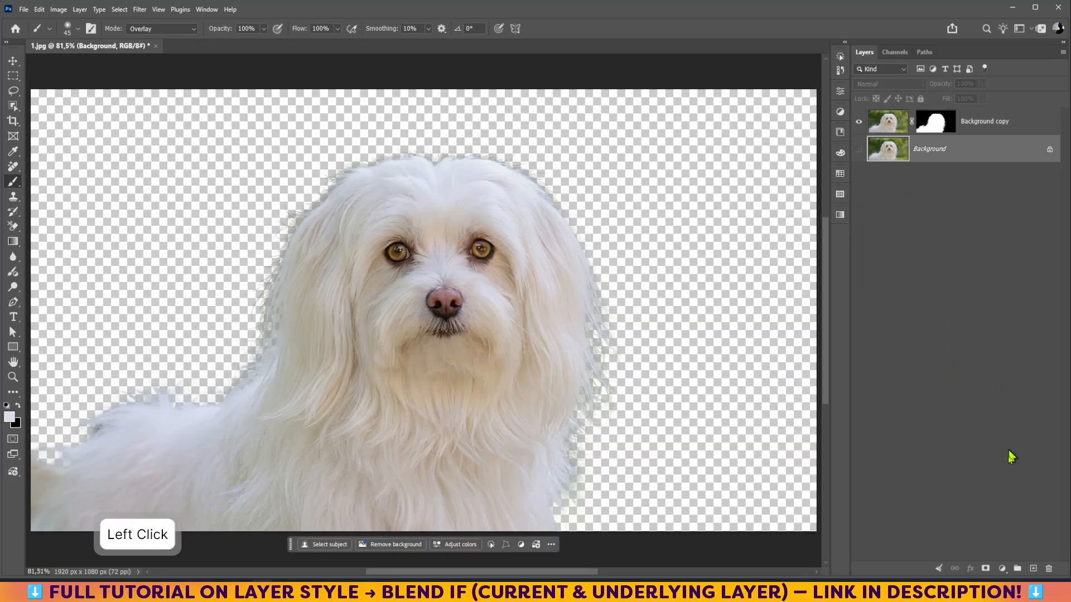
{"action": "left_click", "coordinate": [1034, 567]}
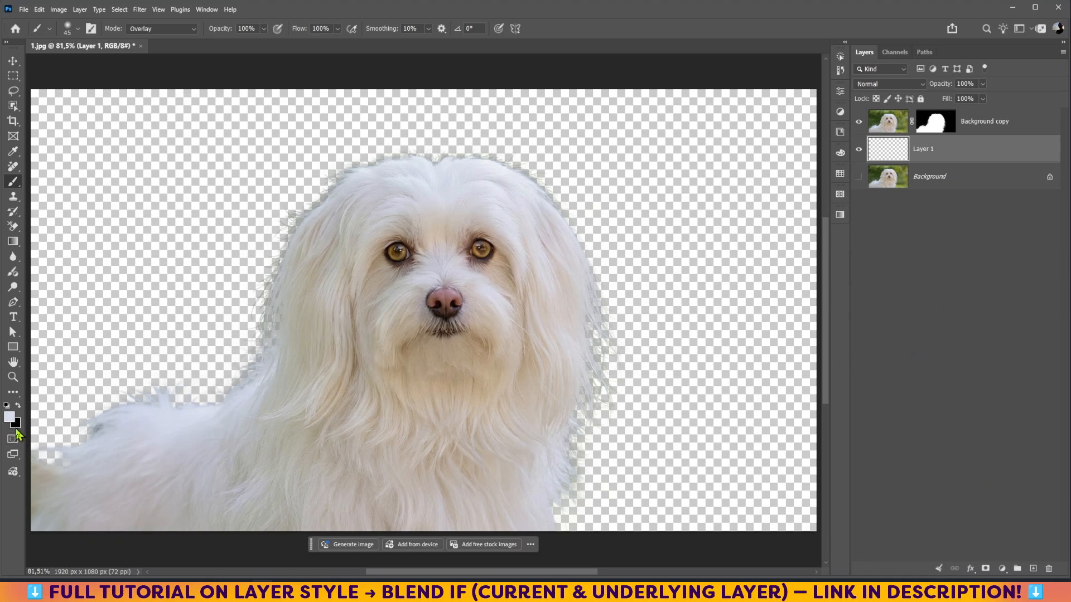
{"action": "key", "text": "d"}
{"action": "key", "text": "d"}
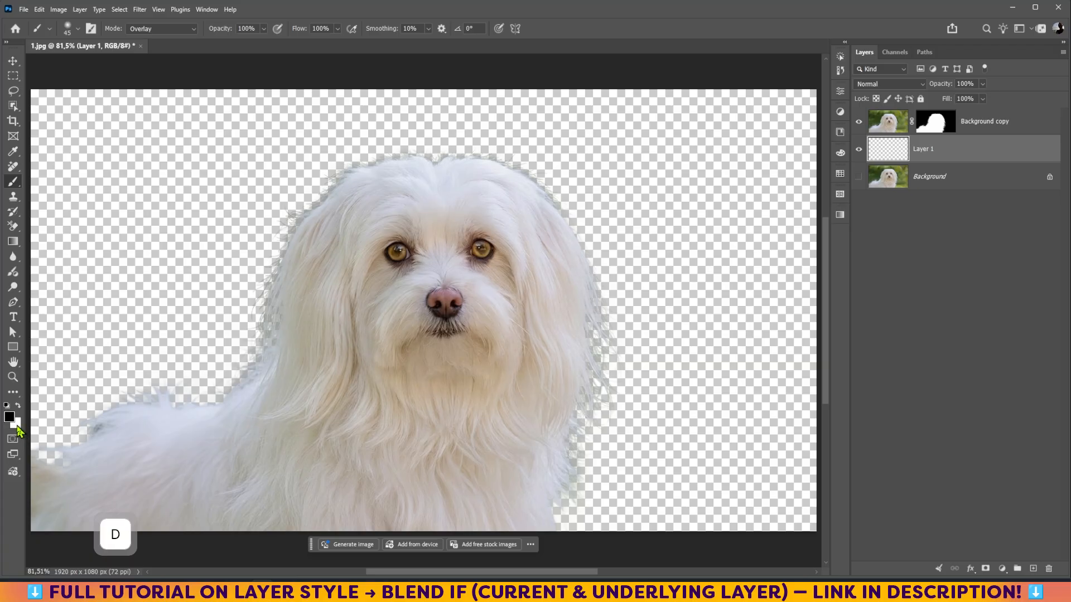
{"action": "key", "text": "x"}
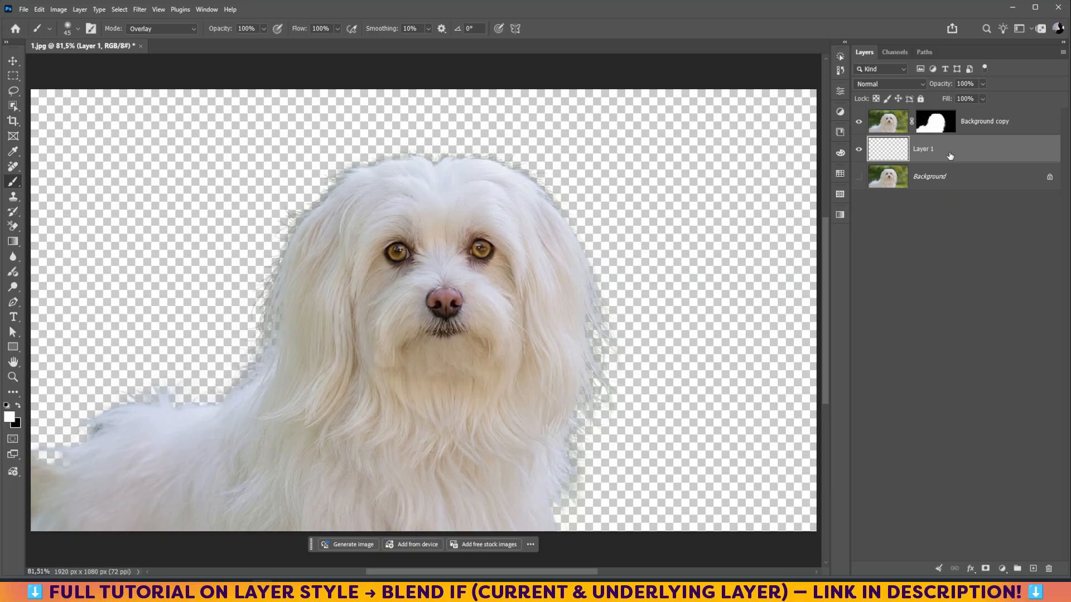
{"action": "key", "text": "alt+Delete"}
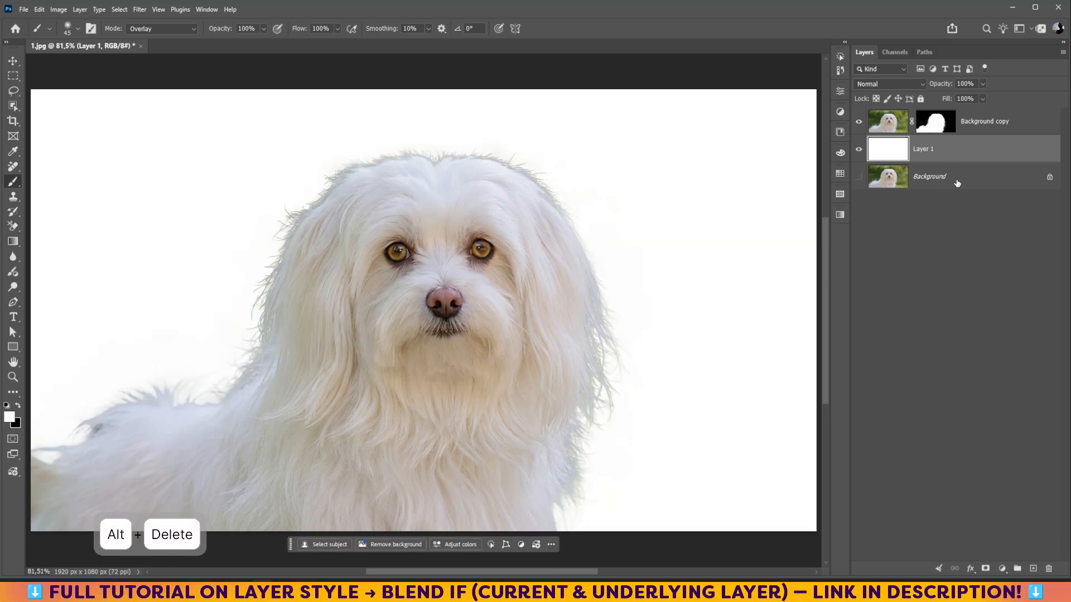
- Paint black on the Background copy layer's mask with the Overlay brush over the dark fringe along the dog's back, adjusting the brush size
{"action": "left_click", "coordinate": [935, 130]}
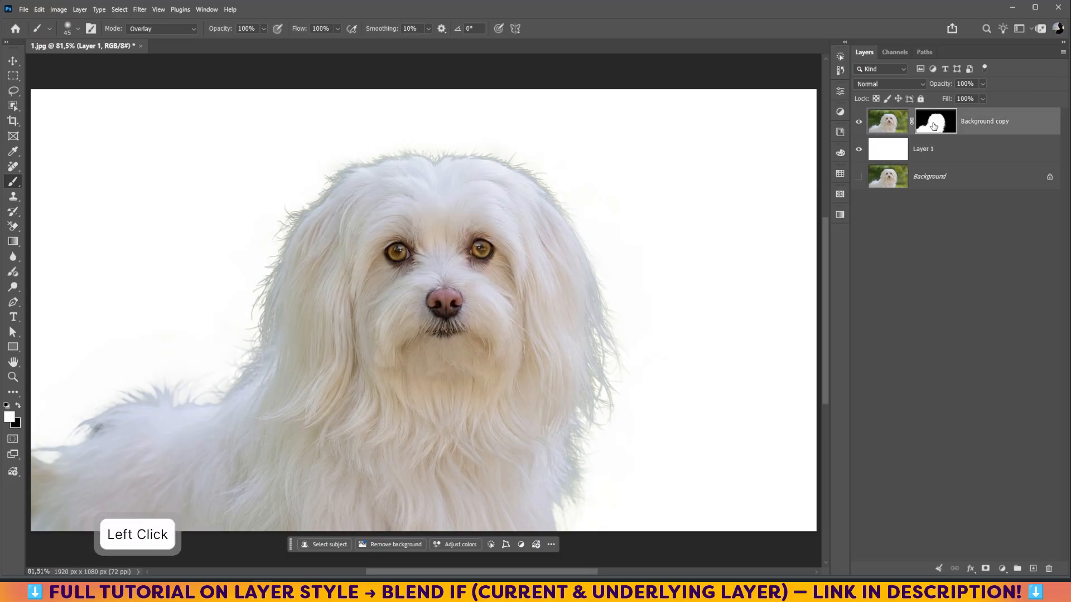
{"action": "left_click", "coordinate": [19, 408]}
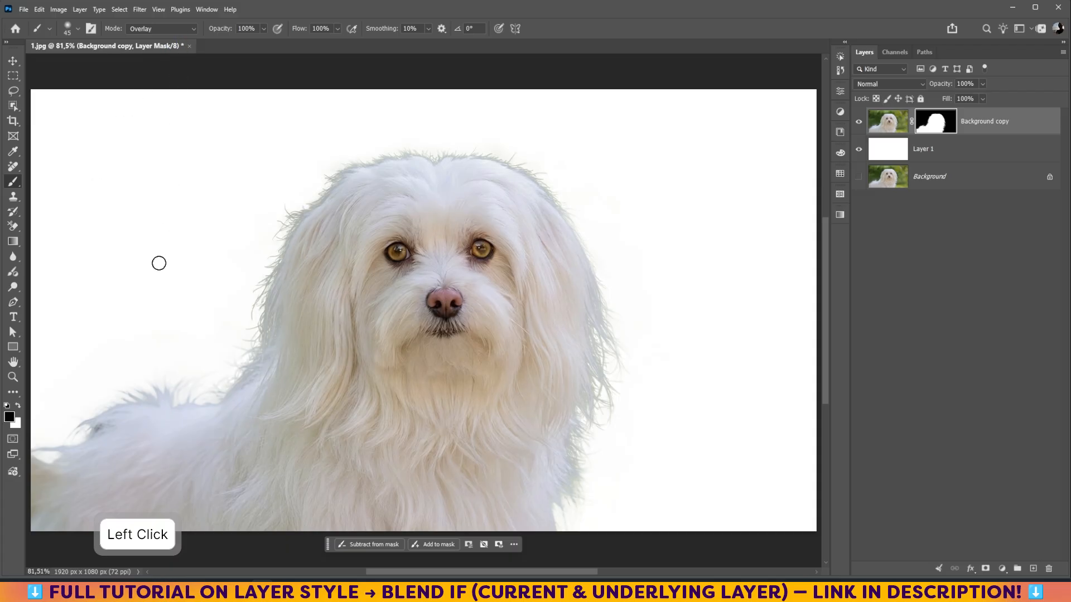
{"action": "key", "text": "bracketleft"}
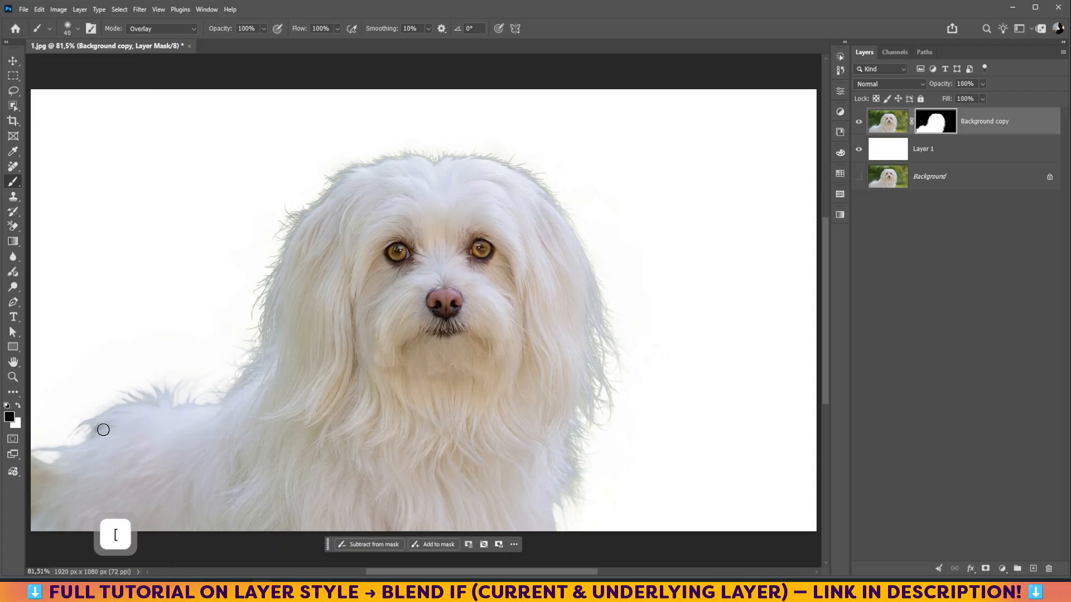
{"action": "left_click", "coordinate": [103, 429]}
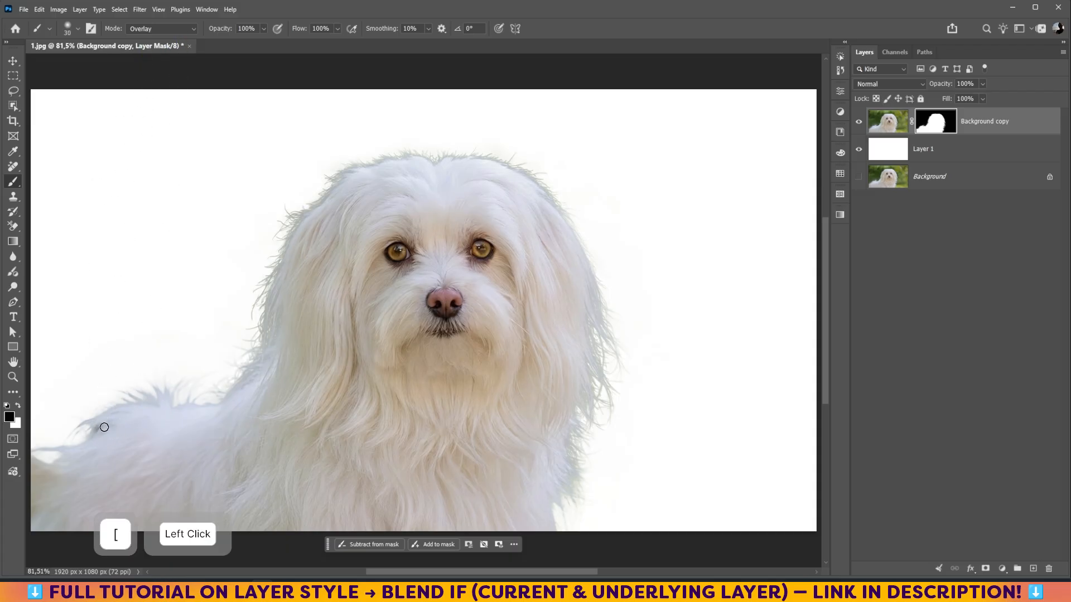
{"action": "key", "text": "bracketleft"}
{"action": "left_click", "coordinate": [88, 435]}
{"action": "left_click", "coordinate": [99, 427]}
{"action": "key", "text": "bracketright"}
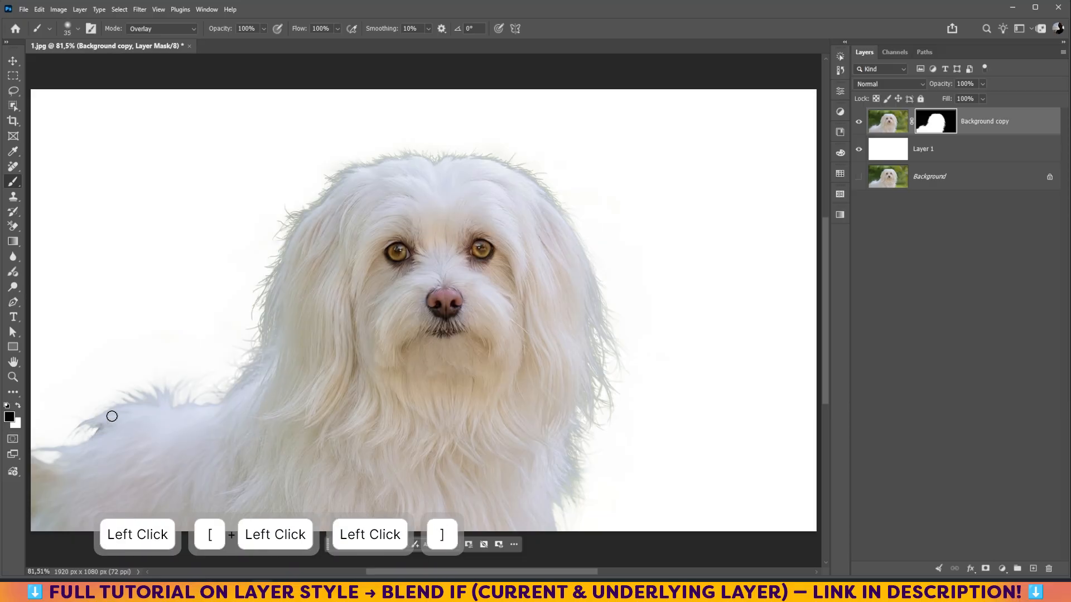
{"action": "left_click", "coordinate": [109, 416]}
{"action": "key", "text": "bracketright"}
{"action": "left_click", "coordinate": [96, 404]}
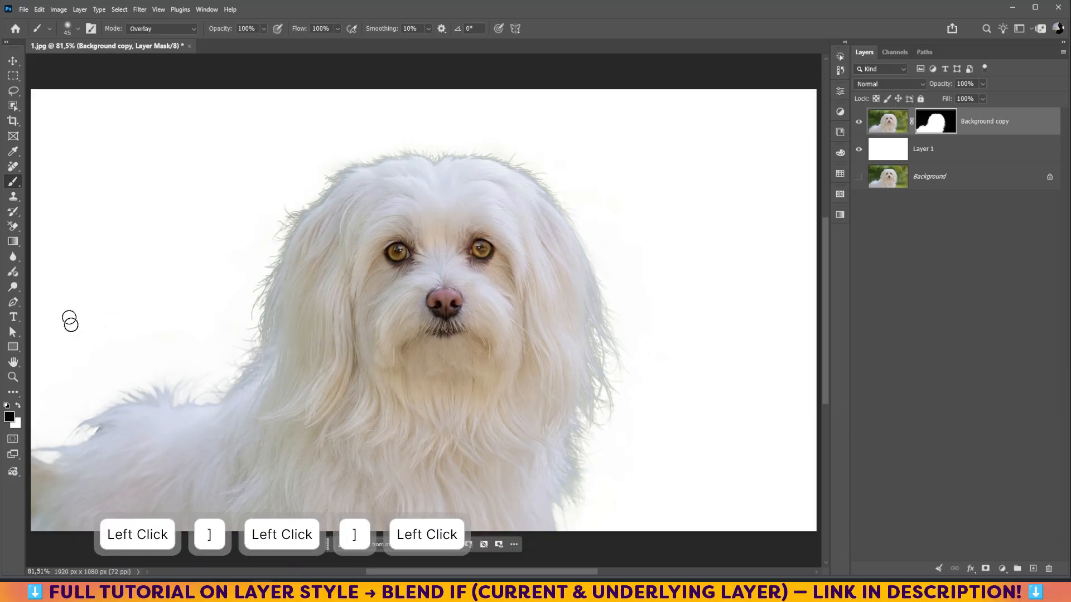
- Set the brush to Normal mode at 15 px, try painting black on the back's dark edge, and undo the stroke
{"action": "left_click", "coordinate": [168, 28]}
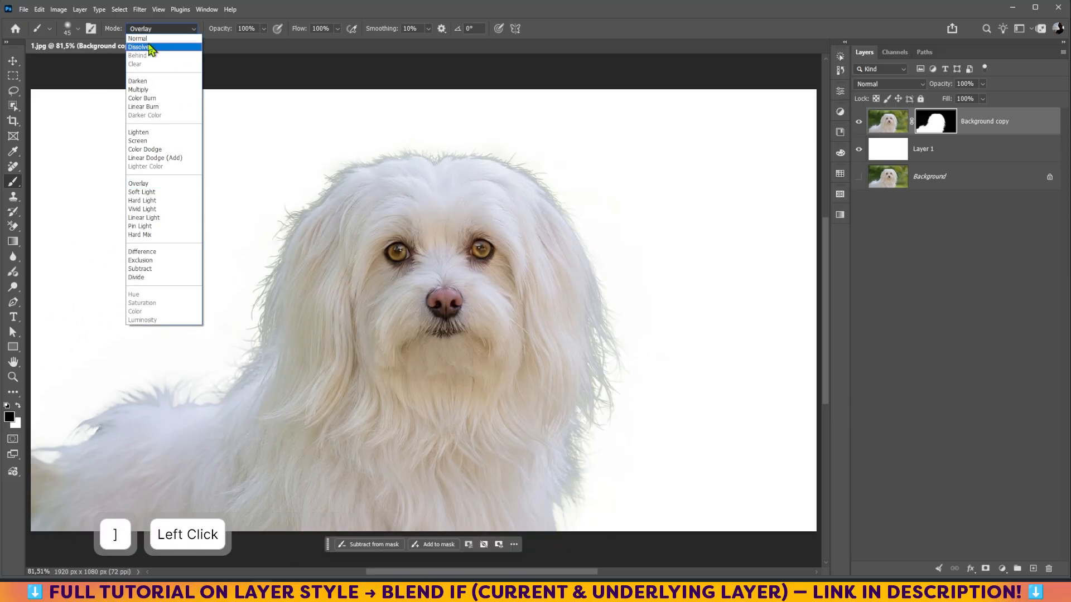
{"action": "left_click", "coordinate": [138, 39]}
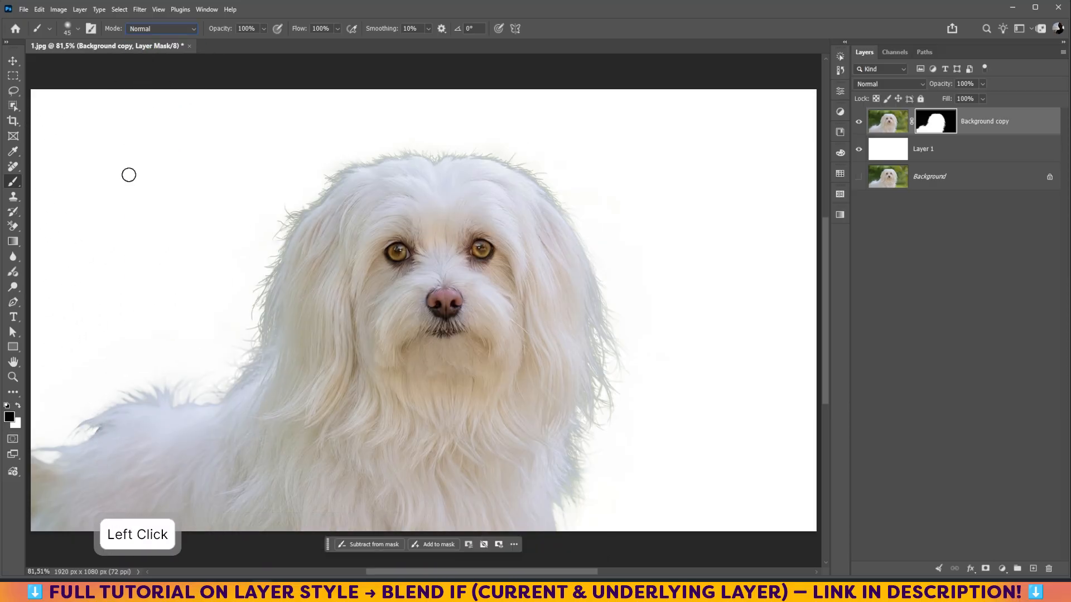
{"action": "key", "text": "bracketleft"}
{"action": "key", "text": "Return"}
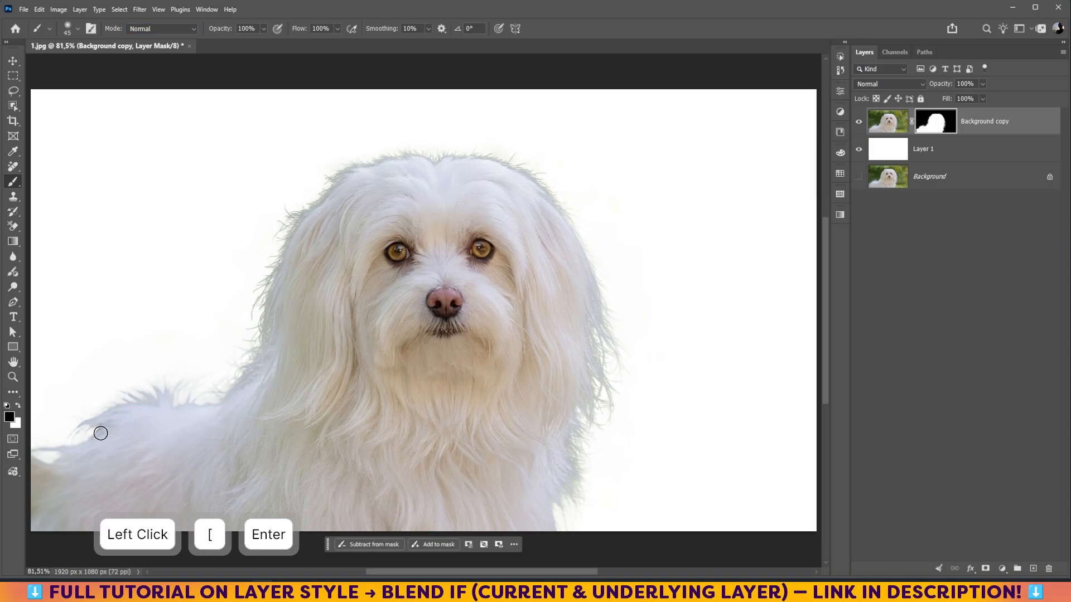
{"action": "key", "text": "bracketleft"}
{"action": "left_click", "coordinate": [95, 433]}
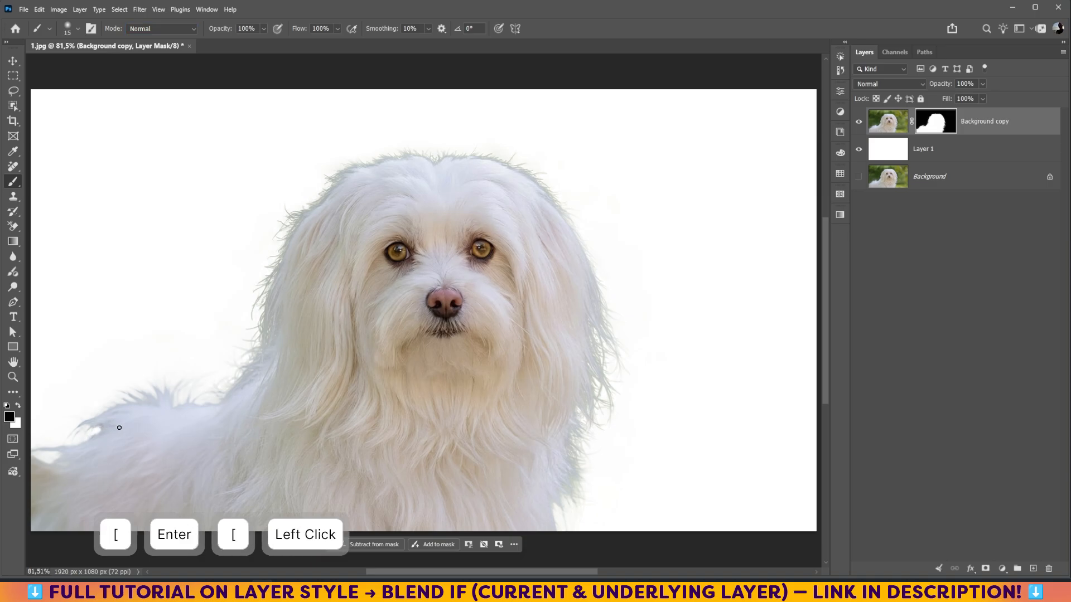
{"action": "key", "text": "ctrl+z"}
- Lower the brush opacity and flow to 31% and paint black on the mask over the dark edge of the dog's back
{"action": "left_click_drag", "start_coordinate": [263, 29], "coordinate": [230, 41]}
{"action": "left_click", "coordinate": [337, 30]}
{"action": "left_click_drag", "start_coordinate": [322, 41], "coordinate": [305, 42]}
{"action": "key", "text": "Return"}
{"action": "left_click", "coordinate": [101, 428]}
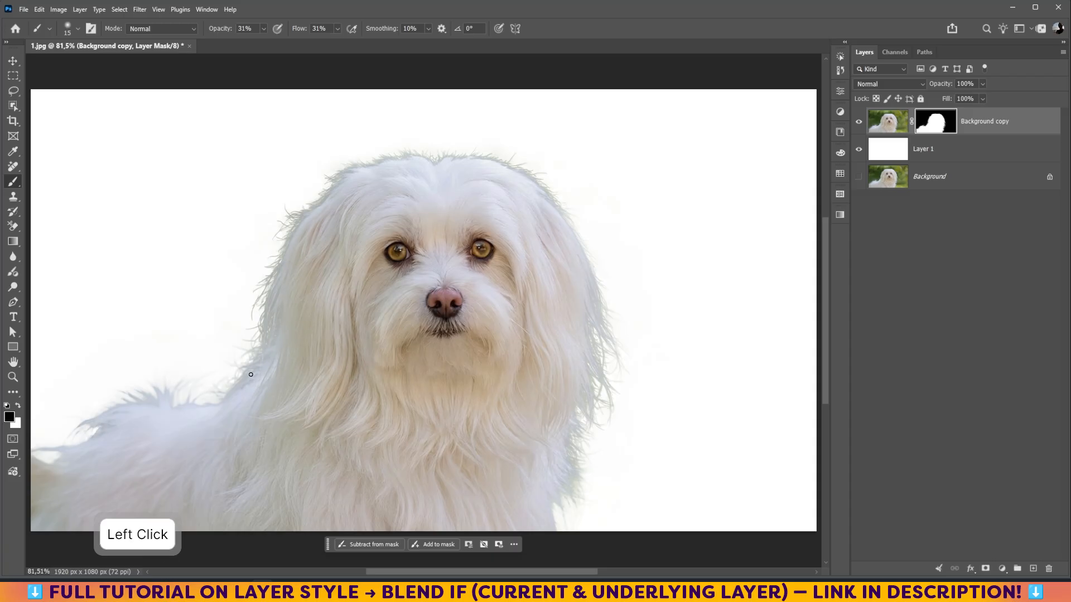
- Add a new empty layer above Background copy and clip it to that layer
{"action": "left_click", "coordinate": [1015, 128]}
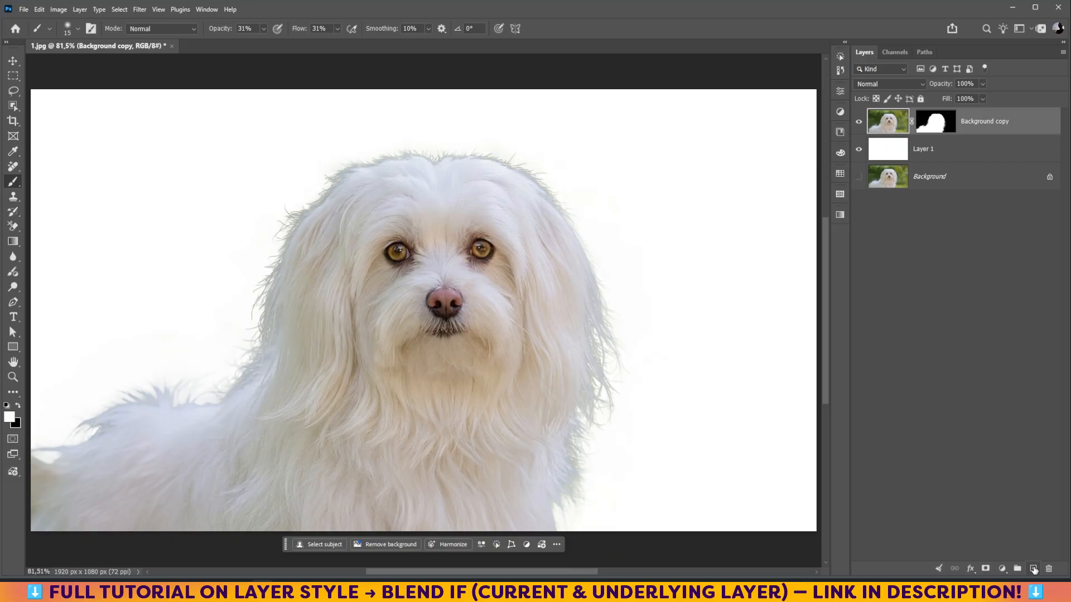
{"action": "left_click", "coordinate": [1033, 569]}
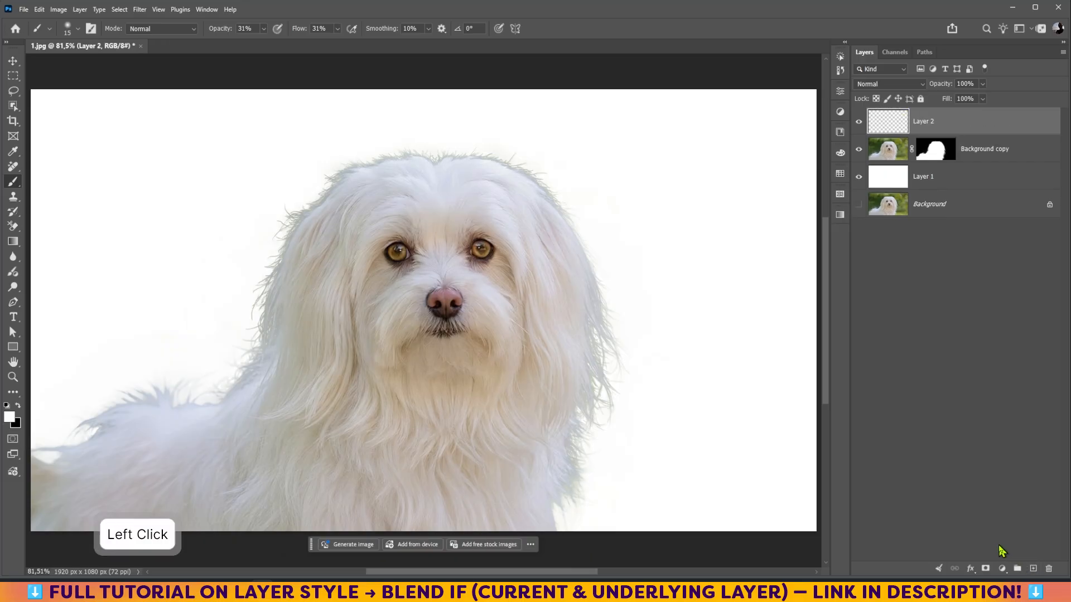
{"action": "key", "text": "ctrl+alt+g"}
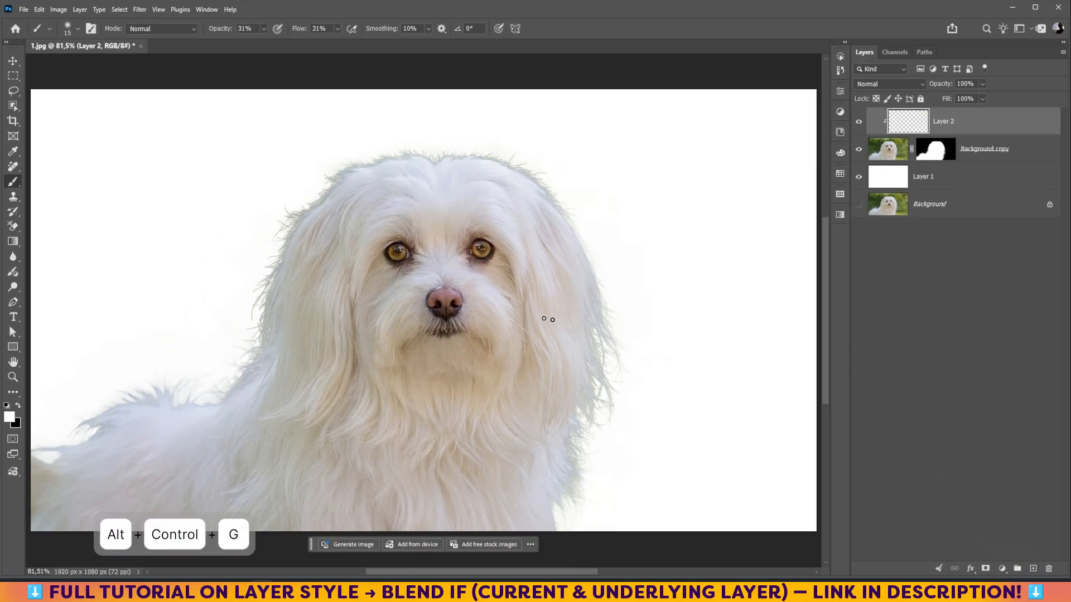
- With the Clone Stamp at 20 px, clone white fur over the green-tinted hair tips right of the parting on the dog's head
{"action": "left_click", "coordinate": [13, 198]}
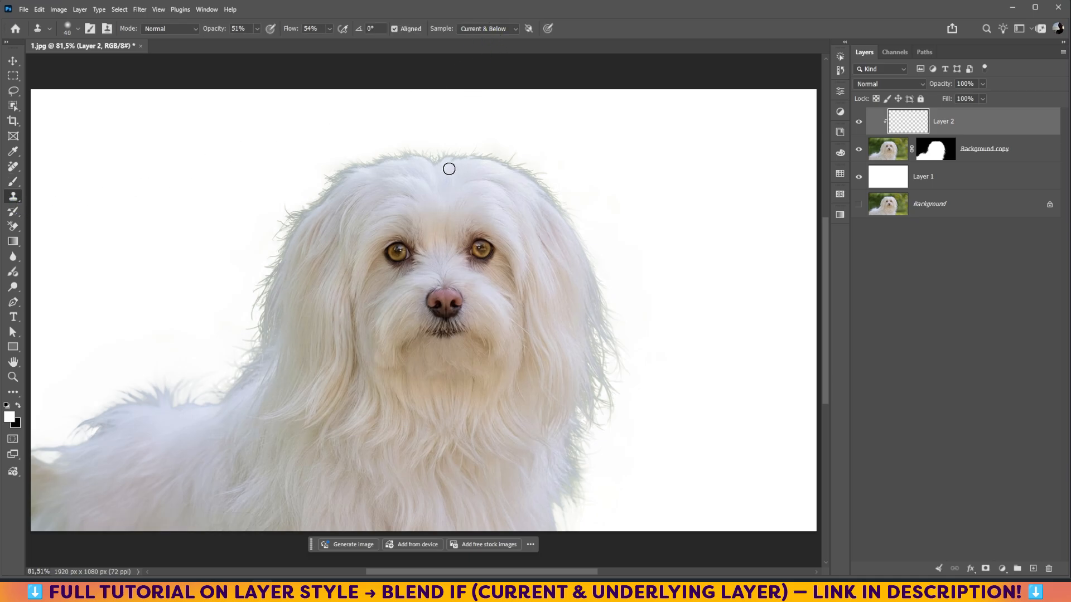
{"action": "key", "text": "z"}
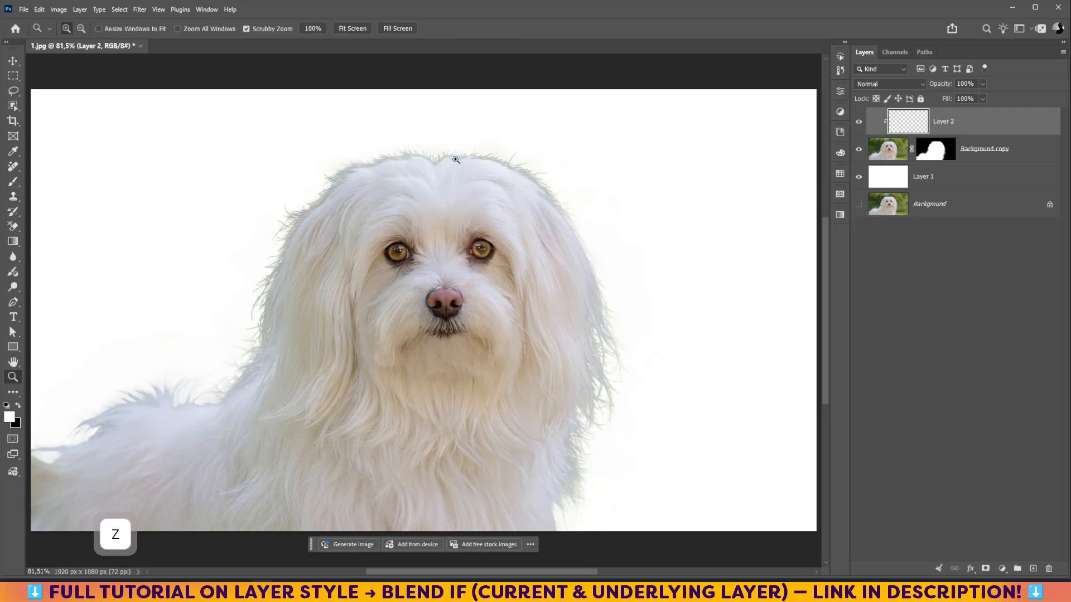
{"action": "left_click_drag", "start_coordinate": [454, 163], "coordinate": [511, 244]}
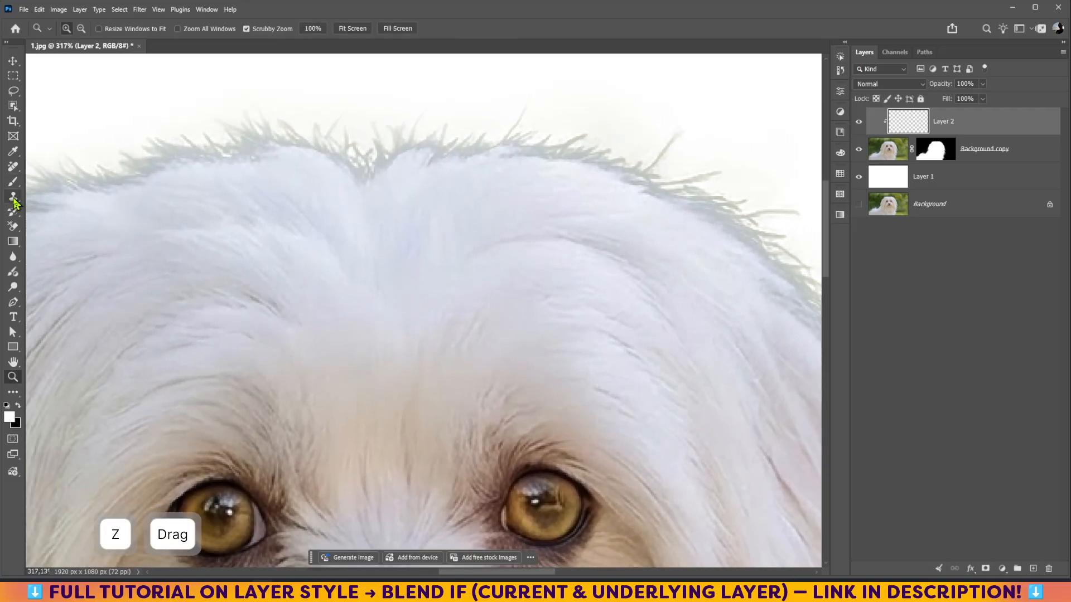
{"action": "left_click", "coordinate": [12, 198]}
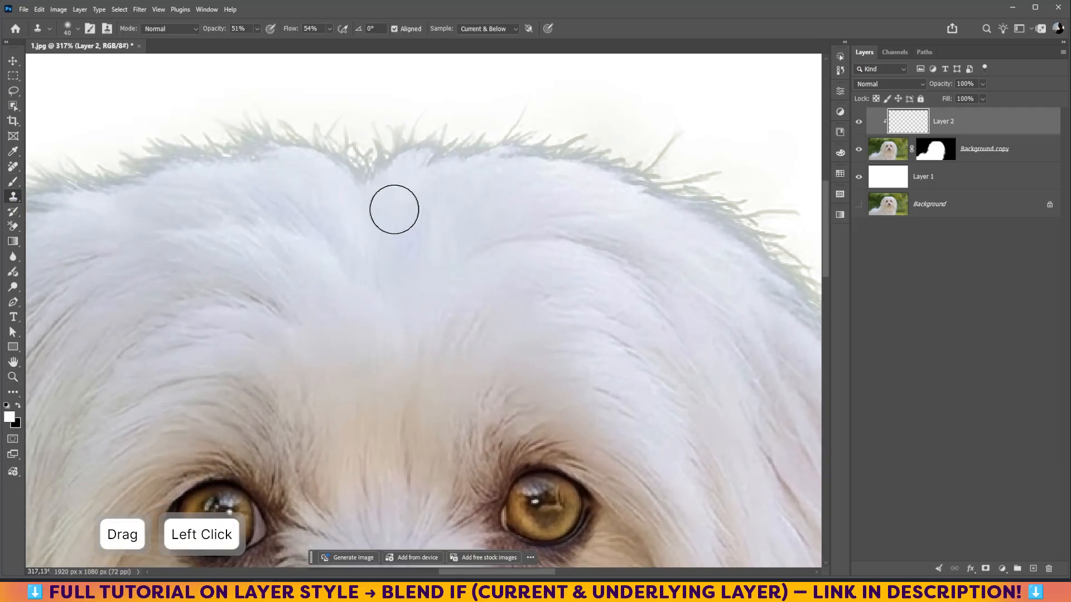
{"action": "key", "text": "bracketleft"}
{"action": "key", "text": "bracketleft"}
{"action": "key", "text": "bracketleft"}
{"action": "key", "text": "bracketleft"}
{"action": "key", "text": "bracketleft"}
{"action": "key", "text": "bracketleft"}
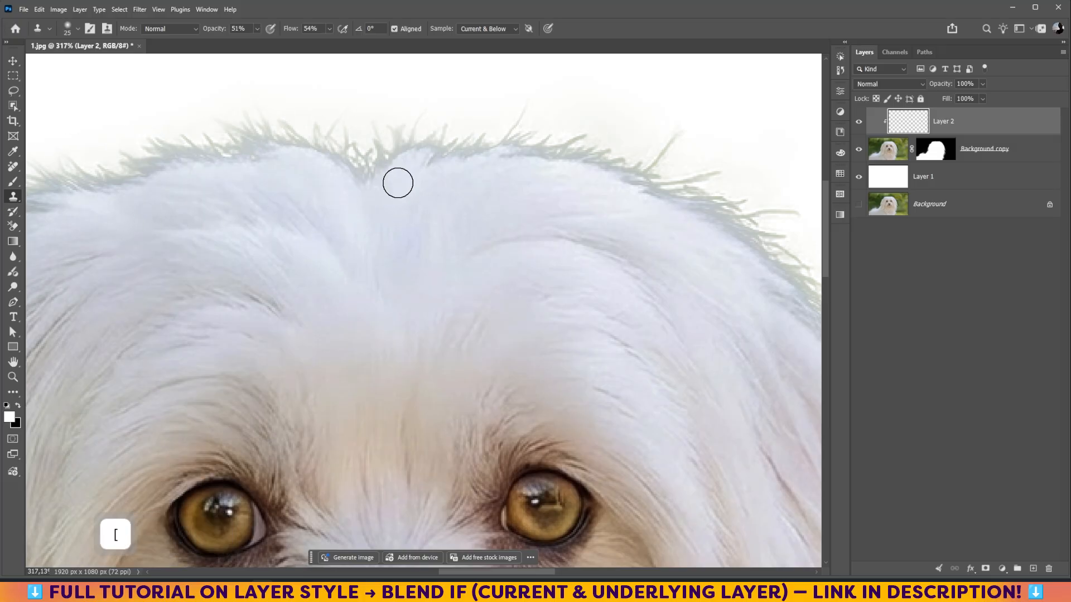
{"action": "key", "text": "bracketright"}
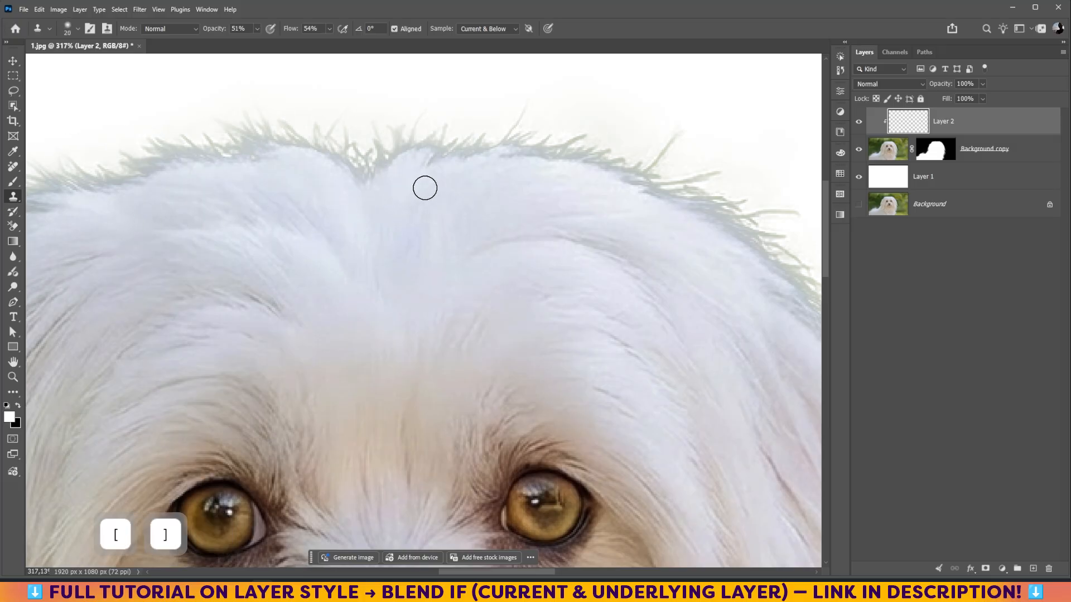
{"action": "left_click", "coordinate": [411, 191], "text": "alt"}
{"action": "mouse_move", "coordinate": [411, 191]}
{"action": "left_mouse_down"}
{"action": "mouse_move", "coordinate": [407, 152]}
{"action": "mouse_move", "coordinate": [428, 135]}
{"action": "mouse_move", "coordinate": [416, 162]}
{"action": "mouse_move", "coordinate": [483, 148]}
{"action": "mouse_move", "coordinate": [580, 147]}
{"action": "left_mouse_up"}
{"action": "mouse_move", "coordinate": [530, 145]}
{"action": "left_mouse_down"}
{"action": "mouse_move", "coordinate": [552, 139]}
{"action": "mouse_move", "coordinate": [592, 160]}
{"action": "mouse_move", "coordinate": [561, 153]}
{"action": "left_mouse_up"}
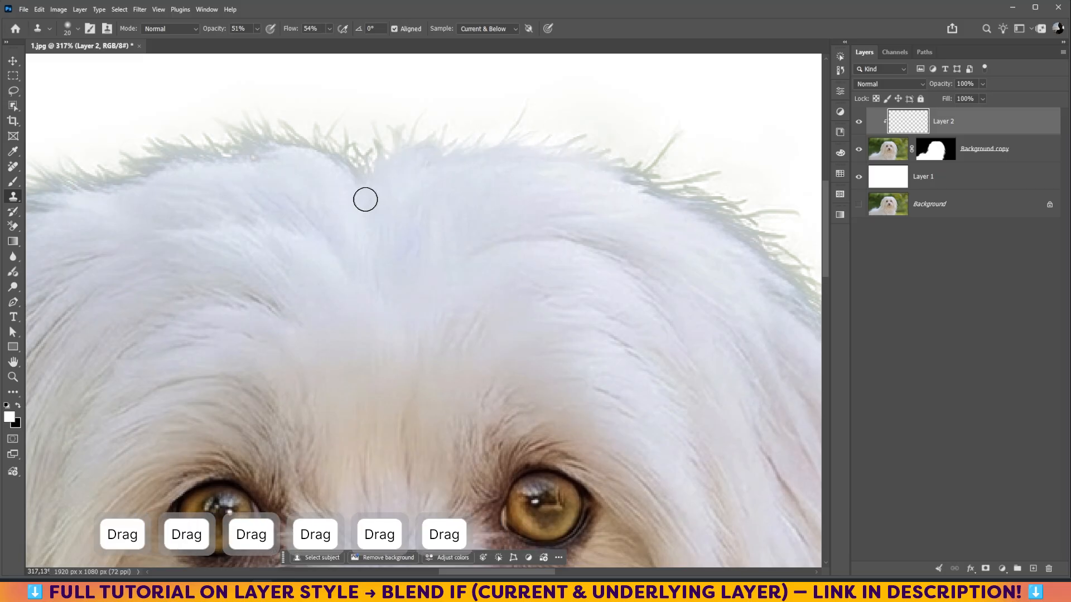
- Clone sampled white fur over the green-tinted hairs at the parting and just left of it on top of the head
{"action": "left_click_drag", "start_coordinate": [384, 203], "coordinate": [568, 211]}
{"action": "left_click", "coordinate": [558, 235], "text": "alt"}
{"action": "left_click_drag", "start_coordinate": [542, 139], "coordinate": [548, 165]}
{"action": "mouse_move", "coordinate": [552, 170]}
{"action": "left_mouse_down"}
{"action": "mouse_move", "coordinate": [554, 145]}
{"action": "mouse_move", "coordinate": [562, 162]}
{"action": "left_mouse_up"}
{"action": "mouse_move", "coordinate": [570, 139]}
{"action": "left_mouse_down"}
{"action": "mouse_move", "coordinate": [571, 129]}
{"action": "mouse_move", "coordinate": [561, 153]}
{"action": "mouse_move", "coordinate": [510, 151]}
{"action": "left_mouse_up"}
{"action": "left_click_drag", "start_coordinate": [497, 149], "coordinate": [419, 146]}
{"action": "left_click", "coordinate": [432, 203], "text": "alt"}
{"action": "left_click_drag", "start_coordinate": [435, 147], "coordinate": [469, 155]}
{"action": "left_click", "coordinate": [499, 162]}
{"action": "left_click_drag", "start_coordinate": [485, 156], "coordinate": [519, 168]}
{"action": "left_click_drag", "start_coordinate": [529, 172], "coordinate": [526, 191]}
- Resample white fur and clone it over the tinted hair tips further along the upper left edge of the head
{"action": "left_click", "coordinate": [527, 223], "text": "alt"}
{"action": "left_click_drag", "start_coordinate": [519, 142], "coordinate": [475, 146]}
{"action": "left_click_drag", "start_coordinate": [334, 169], "coordinate": [417, 145]}
{"action": "left_click_drag", "start_coordinate": [329, 173], "coordinate": [460, 156]}
{"action": "mouse_move", "coordinate": [290, 196]}
{"action": "left_mouse_down"}
{"action": "mouse_move", "coordinate": [223, 214]}
{"action": "mouse_move", "coordinate": [239, 210]}
{"action": "left_mouse_up"}
{"action": "left_click", "coordinate": [268, 242], "text": "alt"}
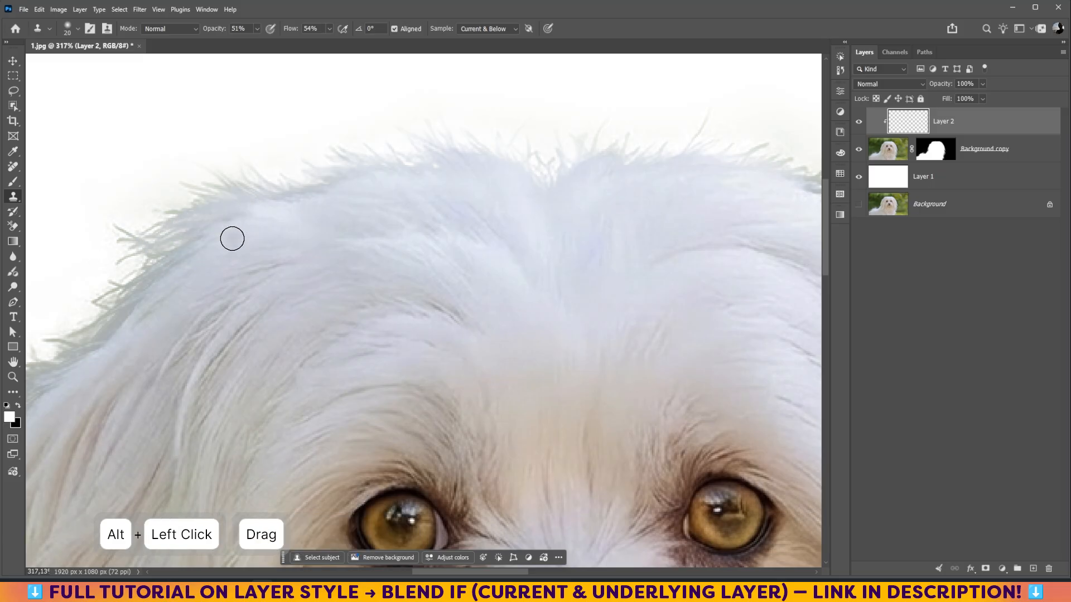
- Clone white fur down the head's upper left curve, enlarging the Clone Stamp brush to 35 px
{"action": "scroll", "coordinate": [226, 246], "scroll_direction": "down", "scroll_amount": 2}
{"action": "scroll", "coordinate": [226, 246], "scroll_direction": "down", "scroll_amount": 4}
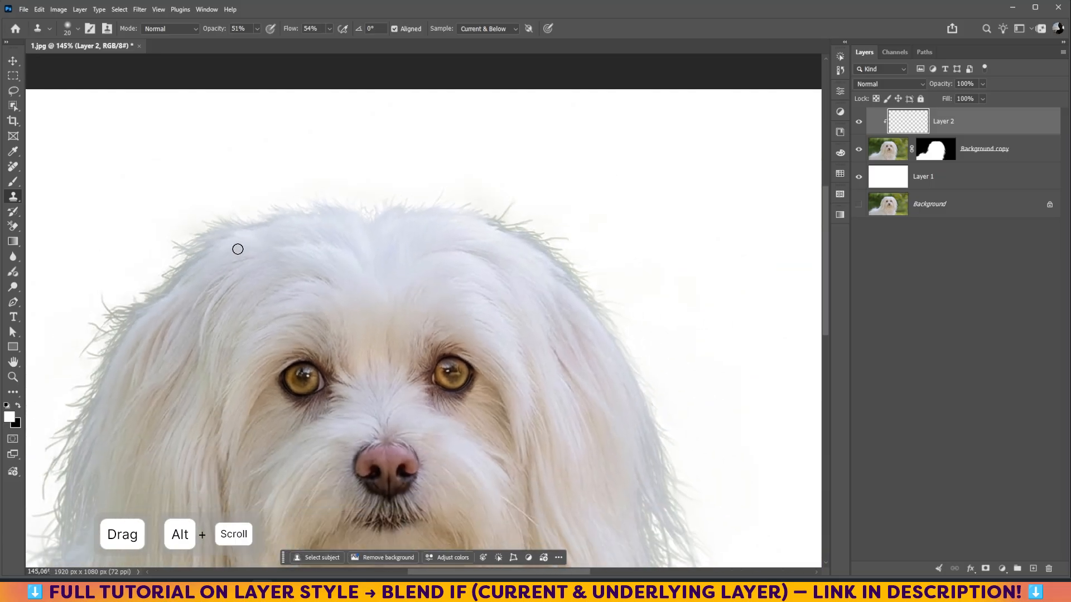
{"action": "left_click", "coordinate": [237, 233], "text": "alt"}
{"action": "mouse_move", "coordinate": [237, 233]}
{"action": "left_mouse_down"}
{"action": "mouse_move", "coordinate": [177, 248]}
{"action": "mouse_move", "coordinate": [191, 262]}
{"action": "mouse_move", "coordinate": [226, 257]}
{"action": "mouse_move", "coordinate": [122, 304]}
{"action": "mouse_move", "coordinate": [155, 287]}
{"action": "mouse_move", "coordinate": [145, 310]}
{"action": "mouse_move", "coordinate": [205, 221]}
{"action": "mouse_move", "coordinate": [171, 271]}
{"action": "left_mouse_up"}
{"action": "key", "text": "bracketright"}
{"action": "key", "text": "bracketright"}
{"action": "key", "text": "bracketright"}
{"action": "left_click", "coordinate": [224, 253], "text": "alt"}
{"action": "left_click", "coordinate": [155, 286]}
- Sample white fur from the dog's left ear and clone it over the tinted hairs along the ear's outer edge
{"action": "key", "text": "space"}
{"action": "left_click_drag", "start_coordinate": [83, 365], "coordinate": [289, 252]}
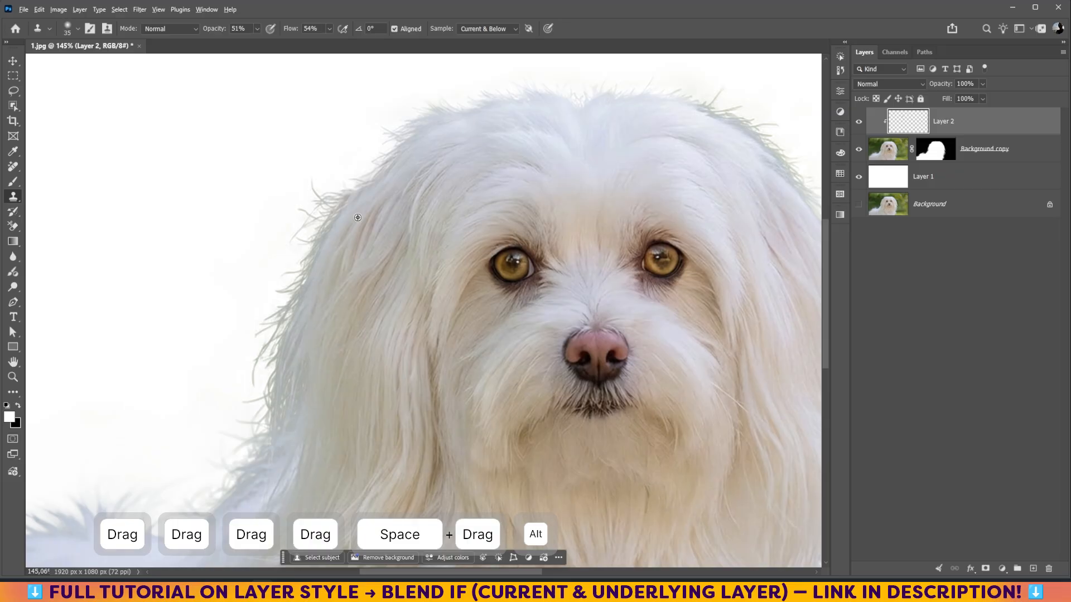
{"action": "left_click", "coordinate": [338, 276], "text": "alt"}
{"action": "mouse_move", "coordinate": [333, 219]}
{"action": "left_mouse_down"}
{"action": "mouse_move", "coordinate": [331, 202]}
{"action": "mouse_move", "coordinate": [307, 254]}
{"action": "left_mouse_up"}
{"action": "left_click_drag", "start_coordinate": [304, 262], "coordinate": [282, 318]}
- Raise the Clone Stamp opacity to 62% and clone white fur again along the left ear's upper outer edge
{"action": "left_click", "coordinate": [257, 29]}
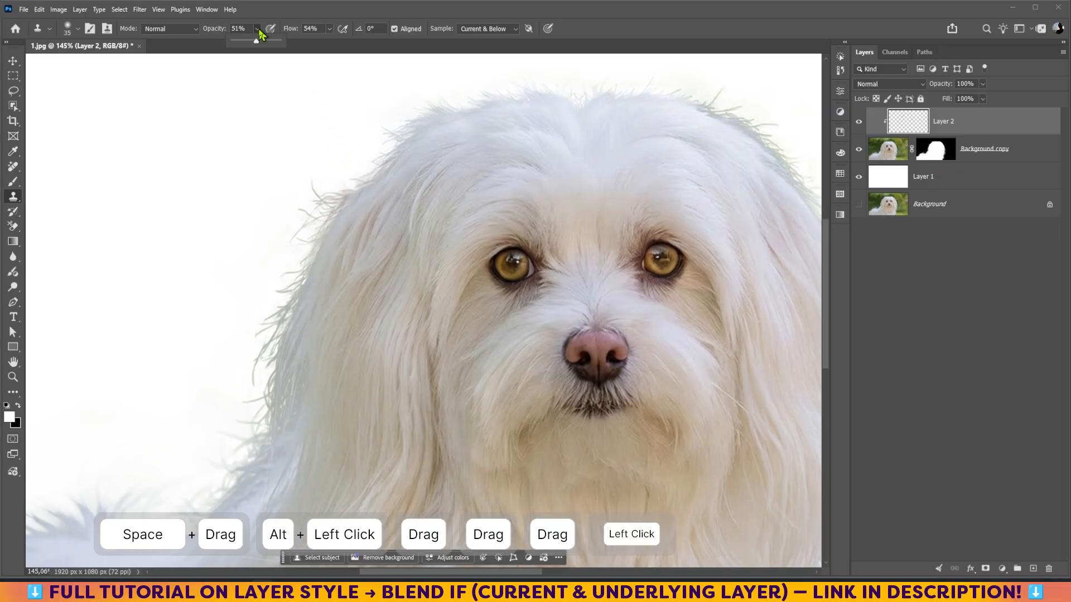
{"action": "left_click_drag", "start_coordinate": [257, 41], "coordinate": [268, 39]}
{"action": "left_click", "coordinate": [359, 229], "text": "alt"}
{"action": "left_click_drag", "start_coordinate": [340, 203], "coordinate": [318, 262]}
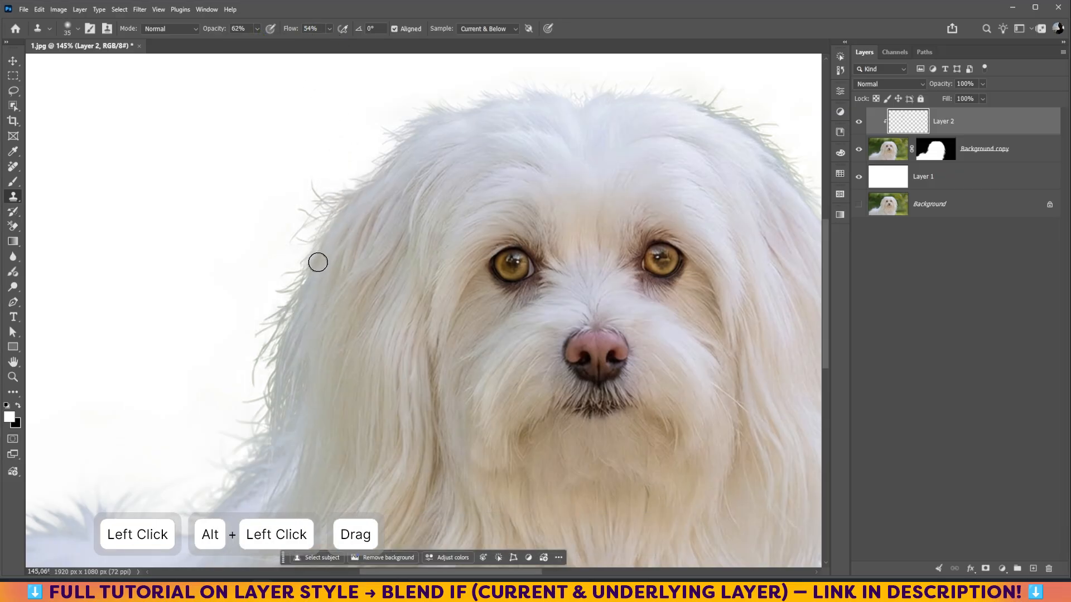
- With a 20 px Clone Stamp, clone white fur over the tinted hair tips between the head's upper left curve and the ear
{"action": "left_click", "coordinate": [390, 184], "text": "alt"}
{"action": "left_click_drag", "start_coordinate": [384, 179], "coordinate": [394, 160]}
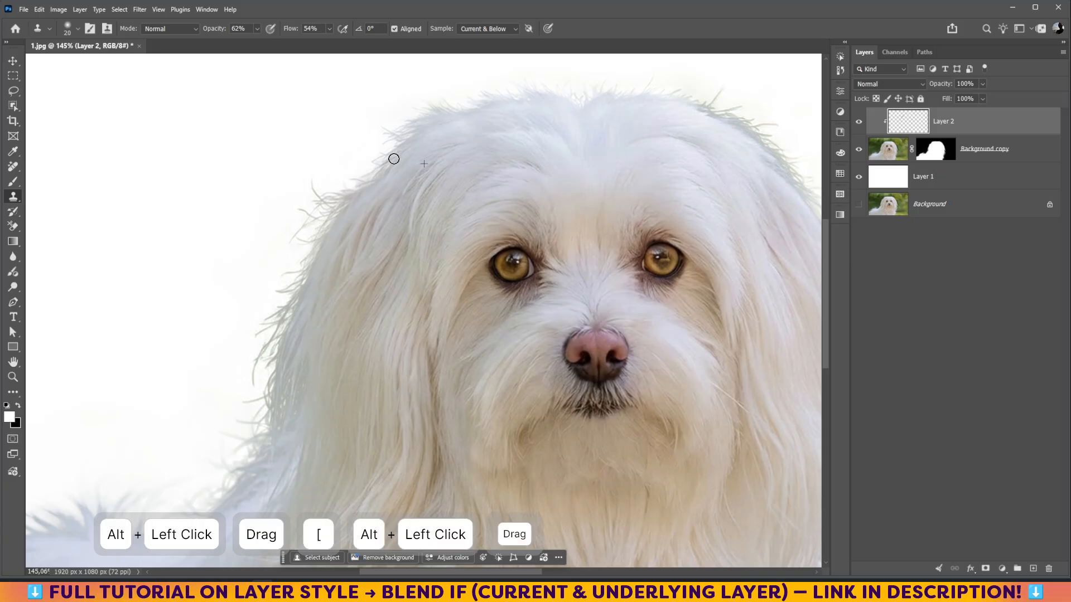
{"action": "mouse_move", "coordinate": [357, 190]}
{"action": "left_mouse_down"}
{"action": "mouse_move", "coordinate": [330, 217]}
{"action": "mouse_move", "coordinate": [319, 191]}
{"action": "left_mouse_up"}
{"action": "left_click", "coordinate": [318, 190]}
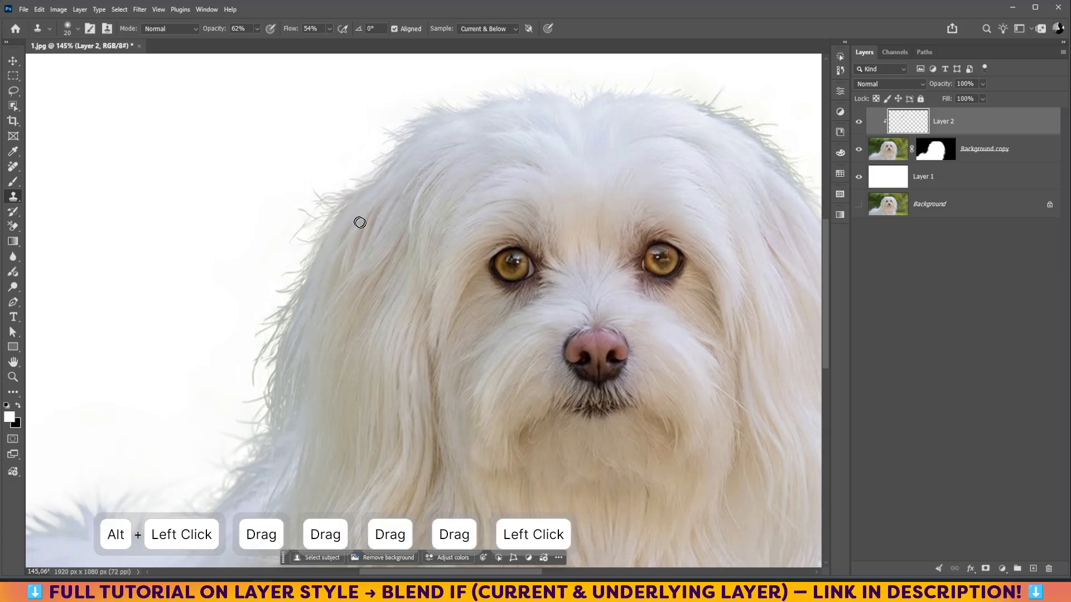
- Sample white fur from the upper left ear and clone it over the tinted hair tips down the ear's outer edge
{"action": "left_click", "coordinate": [360, 222], "text": "alt"}
{"action": "left_click_drag", "start_coordinate": [302, 232], "coordinate": [294, 265]}
{"action": "left_click_drag", "start_coordinate": [293, 270], "coordinate": [282, 295]}
{"action": "left_click_drag", "start_coordinate": [276, 306], "coordinate": [268, 319]}
{"action": "left_click_drag", "start_coordinate": [268, 348], "coordinate": [259, 362]}
{"action": "left_click_drag", "start_coordinate": [260, 359], "coordinate": [263, 324]}
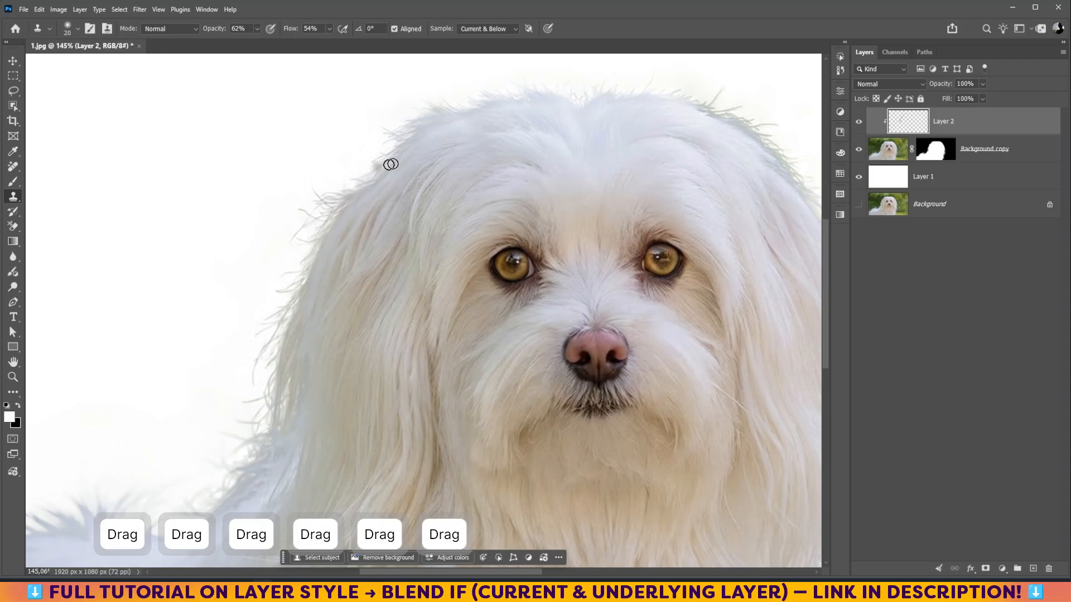
- Clone fur from the head's upper left area over the tinted hairs between the head curve and the left ear
{"action": "left_click_drag", "start_coordinate": [373, 161], "coordinate": [324, 222]}
{"action": "left_click_drag", "start_coordinate": [354, 187], "coordinate": [295, 224]}
{"action": "left_click", "coordinate": [423, 162], "text": "alt"}
{"action": "left_click_drag", "start_coordinate": [380, 169], "coordinate": [334, 203]}
{"action": "left_click_drag", "start_coordinate": [326, 212], "coordinate": [307, 240]}
- Sample fur from the lower part of the left ear and clone it over the tinted hairs along its lower edge
{"action": "key", "text": "space"}
{"action": "left_click_drag", "start_coordinate": [304, 373], "coordinate": [360, 227]}
{"action": "left_click", "coordinate": [340, 299], "text": "alt"}
{"action": "left_click_drag", "start_coordinate": [327, 284], "coordinate": [299, 354]}
{"action": "left_click", "coordinate": [280, 349]}
{"action": "mouse_move", "coordinate": [296, 341]}
{"action": "left_mouse_down"}
{"action": "mouse_move", "coordinate": [286, 348]}
{"action": "mouse_move", "coordinate": [263, 336]}
{"action": "mouse_move", "coordinate": [278, 317]}
{"action": "left_mouse_up"}
- Resample fur from inside the left ear and clone it over the remaining tint on the ear's outer hairs
{"action": "left_click_drag", "start_coordinate": [329, 246], "coordinate": [304, 266]}
{"action": "left_click", "coordinate": [371, 256], "text": "alt"}
{"action": "left_click_drag", "start_coordinate": [325, 216], "coordinate": [315, 247]}
{"action": "left_click_drag", "start_coordinate": [327, 181], "coordinate": [305, 271]}
{"action": "left_click_drag", "start_coordinate": [346, 238], "coordinate": [344, 247]}
- With a 35 px Clone Stamp, sample fur from the dog's back and clone it over the dark hair tips along the back's upper edge
{"action": "key", "text": "space"}
{"action": "left_click_drag", "start_coordinate": [578, 197], "coordinate": [669, 142]}
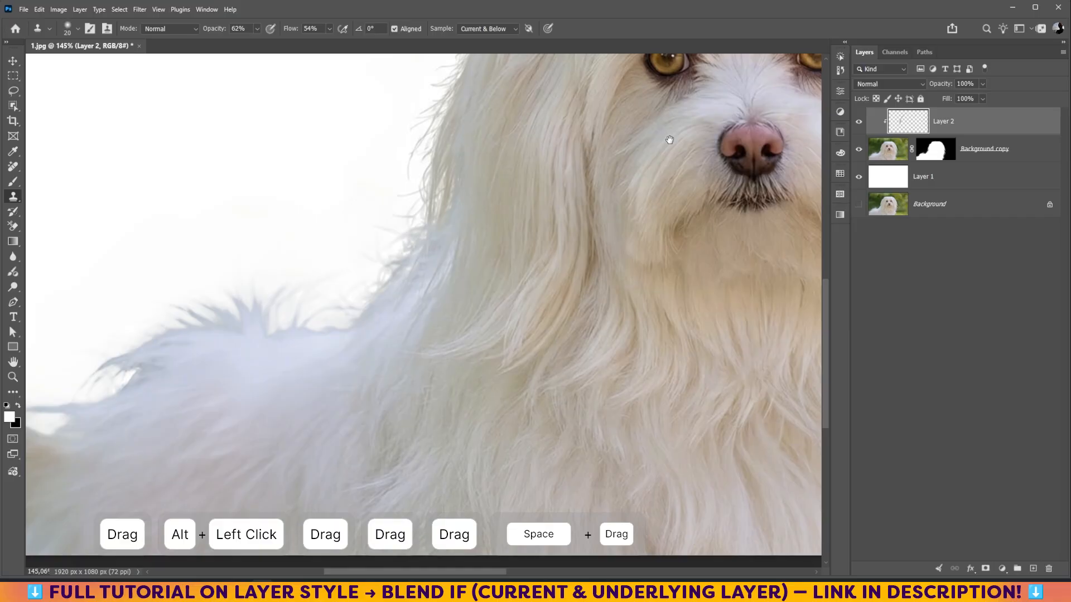
{"action": "mouse_move", "coordinate": [367, 336]}
{"action": "left_mouse_down"}
{"action": "mouse_move", "coordinate": [401, 315]}
{"action": "mouse_move", "coordinate": [411, 342]}
{"action": "left_mouse_up"}
{"action": "key", "text": "bracketright"}
{"action": "key", "text": "bracketright"}
{"action": "key", "text": "bracketright"}
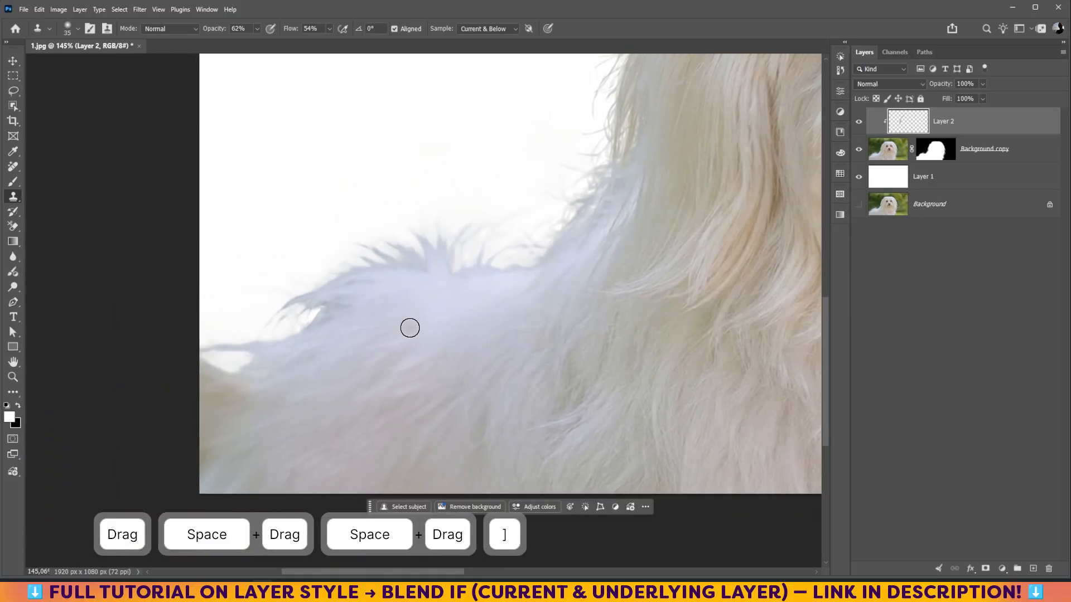
{"action": "left_click", "coordinate": [489, 310], "text": "alt"}
{"action": "mouse_move", "coordinate": [451, 229]}
{"action": "left_mouse_down"}
{"action": "mouse_move", "coordinate": [403, 258]}
{"action": "mouse_move", "coordinate": [384, 255]}
{"action": "left_mouse_up"}
{"action": "mouse_move", "coordinate": [364, 254]}
{"action": "left_mouse_down"}
{"action": "mouse_move", "coordinate": [356, 260]}
{"action": "mouse_move", "coordinate": [375, 263]}
{"action": "left_mouse_up"}
{"action": "mouse_move", "coordinate": [444, 268]}
{"action": "left_mouse_down"}
{"action": "mouse_move", "coordinate": [499, 242]}
{"action": "mouse_move", "coordinate": [490, 262]}
{"action": "left_mouse_up"}
{"action": "mouse_move", "coordinate": [574, 203]}
{"action": "left_mouse_down"}
{"action": "mouse_move", "coordinate": [531, 255]}
{"action": "mouse_move", "coordinate": [480, 265]}
{"action": "left_mouse_up"}
{"action": "left_click_drag", "start_coordinate": [334, 304], "coordinate": [266, 317]}
{"action": "left_click_drag", "start_coordinate": [308, 277], "coordinate": [338, 318]}
{"action": "left_click_drag", "start_coordinate": [217, 341], "coordinate": [190, 394]}
- Clone white fur over the tinted hairs along the head's upper right curve
{"action": "left_click_drag", "start_coordinate": [641, 239], "coordinate": [198, 402]}
{"action": "mouse_move", "coordinate": [535, 246]}
{"action": "left_mouse_down"}
{"action": "mouse_move", "coordinate": [476, 269]}
{"action": "mouse_move", "coordinate": [534, 244]}
{"action": "left_mouse_up"}
{"action": "left_click_drag", "start_coordinate": [197, 175], "coordinate": [215, 174]}
{"action": "mouse_move", "coordinate": [222, 180]}
{"action": "left_mouse_down"}
{"action": "mouse_move", "coordinate": [231, 189]}
{"action": "mouse_move", "coordinate": [205, 174]}
{"action": "left_mouse_up"}
{"action": "left_click_drag", "start_coordinate": [231, 177], "coordinate": [262, 196]}
{"action": "left_click_drag", "start_coordinate": [253, 192], "coordinate": [279, 214]}
{"action": "left_click_drag", "start_coordinate": [268, 208], "coordinate": [318, 280]}
- Sample fur near the top of the head and clone it again down the head's upper right outline
{"action": "key", "text": "bracketleft"}
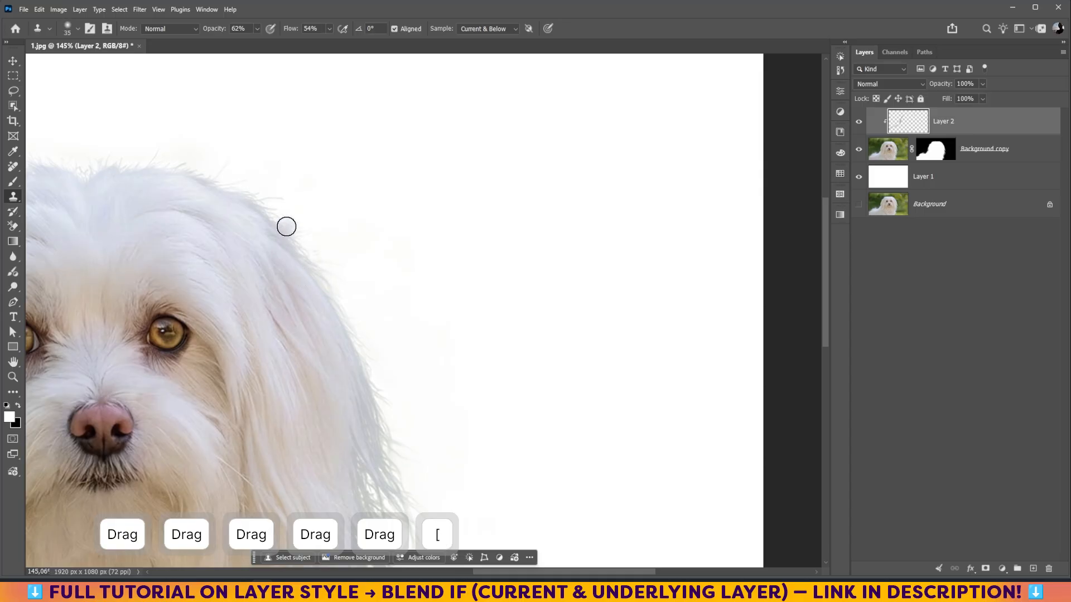
{"action": "left_click", "coordinate": [196, 194], "text": "alt"}
{"action": "left_click_drag", "start_coordinate": [192, 172], "coordinate": [235, 193]}
{"action": "left_click_drag", "start_coordinate": [216, 177], "coordinate": [251, 193]}
{"action": "left_click_drag", "start_coordinate": [252, 195], "coordinate": [312, 272]}
- Resample fur beside the right ear and clone it over the tinted hairs on the ear's upper outer edge
{"action": "left_click", "coordinate": [248, 230], "text": "alt"}
{"action": "left_click_drag", "start_coordinate": [313, 274], "coordinate": [329, 307]}
{"action": "left_click_drag", "start_coordinate": [329, 310], "coordinate": [342, 349]}
{"action": "left_click", "coordinate": [308, 303], "text": "alt"}
{"action": "left_click_drag", "start_coordinate": [306, 240], "coordinate": [331, 292]}
{"action": "mouse_move", "coordinate": [334, 298]}
{"action": "left_mouse_down"}
{"action": "mouse_move", "coordinate": [350, 342]}
{"action": "mouse_move", "coordinate": [354, 294]}
{"action": "mouse_move", "coordinate": [394, 225]}
{"action": "left_mouse_up"}
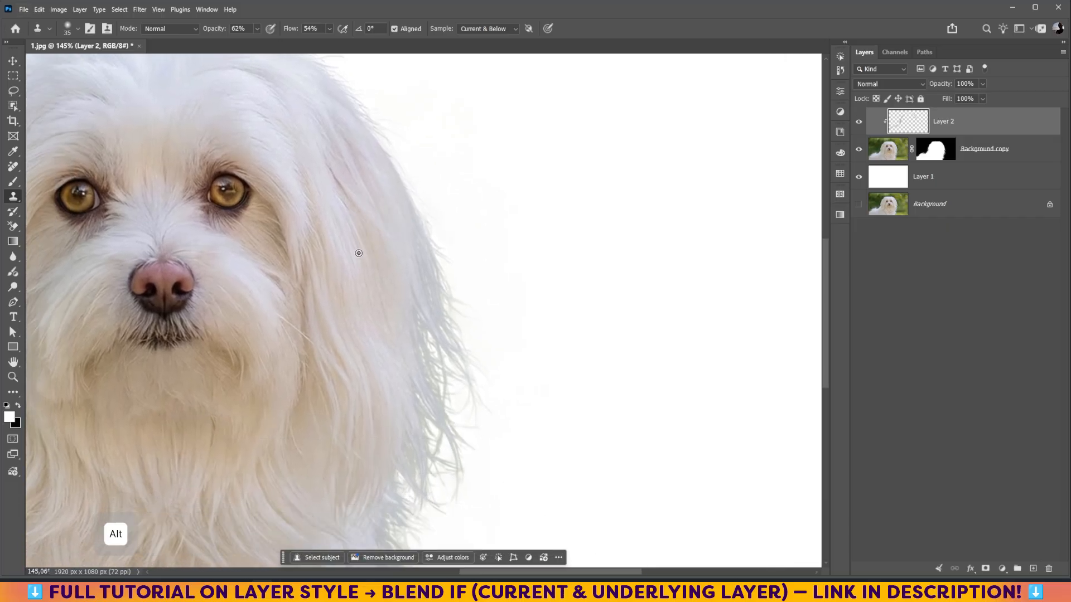
- Sample fur from inside the right ear and clone it over the green-tinted strands down its outer edge
{"action": "left_click", "coordinate": [351, 250], "text": "alt"}
{"action": "left_click", "coordinate": [369, 167], "text": "alt"}
{"action": "mouse_move", "coordinate": [356, 105]}
{"action": "left_mouse_down"}
{"action": "mouse_move", "coordinate": [404, 181]}
{"action": "mouse_move", "coordinate": [465, 334]}
{"action": "left_mouse_up"}
{"action": "left_click", "coordinate": [341, 268], "text": "alt"}
{"action": "left_click_drag", "start_coordinate": [409, 239], "coordinate": [445, 359]}
{"action": "mouse_move", "coordinate": [438, 318]}
{"action": "left_mouse_down"}
{"action": "mouse_move", "coordinate": [396, 146]}
{"action": "mouse_move", "coordinate": [432, 267]}
{"action": "left_mouse_up"}
{"action": "mouse_move", "coordinate": [432, 279]}
{"action": "left_mouse_down"}
{"action": "mouse_move", "coordinate": [470, 154]}
{"action": "mouse_move", "coordinate": [464, 314]}
{"action": "mouse_move", "coordinate": [473, 245]}
{"action": "left_mouse_up"}
- Take new fur samples near the right ear's edge and clone them over its remaining tinted outer strands
{"action": "left_click", "coordinate": [401, 193], "text": "alt"}
{"action": "mouse_move", "coordinate": [473, 245]}
{"action": "left_mouse_down"}
{"action": "mouse_move", "coordinate": [483, 319]}
{"action": "mouse_move", "coordinate": [459, 340]}
{"action": "mouse_move", "coordinate": [469, 190]}
{"action": "left_mouse_up"}
{"action": "left_click", "coordinate": [413, 203], "text": "alt"}
{"action": "mouse_move", "coordinate": [437, 268]}
{"action": "left_mouse_down"}
{"action": "mouse_move", "coordinate": [435, 304]}
{"action": "mouse_move", "coordinate": [437, 246]}
{"action": "left_mouse_up"}
{"action": "left_click_drag", "start_coordinate": [432, 199], "coordinate": [438, 237]}
{"action": "mouse_move", "coordinate": [437, 223]}
{"action": "left_mouse_down"}
{"action": "mouse_move", "coordinate": [427, 268]}
{"action": "mouse_move", "coordinate": [448, 338]}
{"action": "mouse_move", "coordinate": [440, 354]}
{"action": "left_mouse_up"}
- Sample fur from the middle of the right ear and clone it over the tinted strands at its lower end
{"action": "left_click", "coordinate": [350, 256], "text": "alt"}
{"action": "left_click_drag", "start_coordinate": [435, 351], "coordinate": [415, 312]}
{"action": "mouse_move", "coordinate": [410, 312]}
{"action": "left_mouse_down"}
{"action": "mouse_move", "coordinate": [414, 417]}
{"action": "mouse_move", "coordinate": [451, 259]}
{"action": "left_mouse_up"}
{"action": "left_click", "coordinate": [361, 304], "text": "alt"}
- Fit the whole image in view and compare the cutout with Layer 2 hidden and shown
{"action": "key", "text": "ctrl+0"}
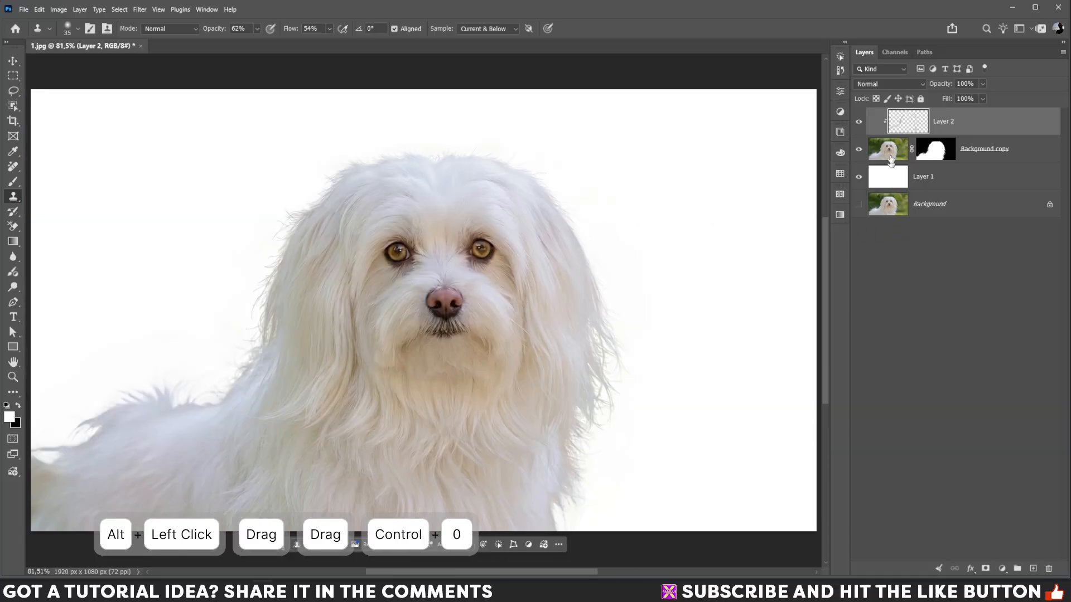
{"action": "left_click", "coordinate": [859, 122]}
{"action": "left_click", "coordinate": [859, 122]}
{"action": "left_click", "coordinate": [859, 123]}
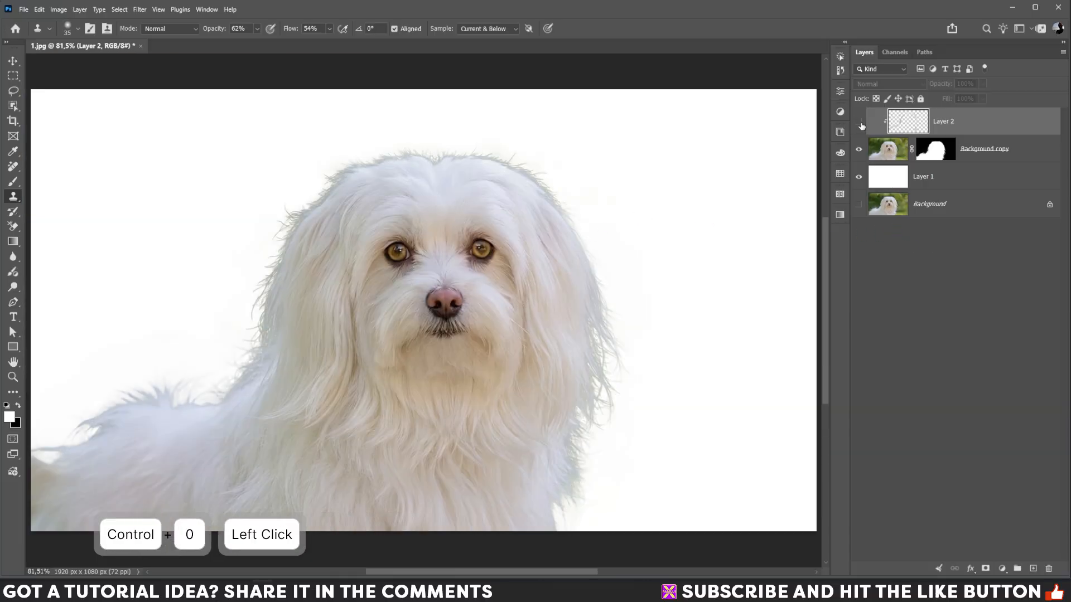
{"action": "left_click", "coordinate": [860, 124]}
{"action": "left_click", "coordinate": [860, 124]}
{"action": "left_click", "coordinate": [859, 123]}
{"action": "left_click", "coordinate": [859, 124]}
{"action": "left_click", "coordinate": [859, 123]}
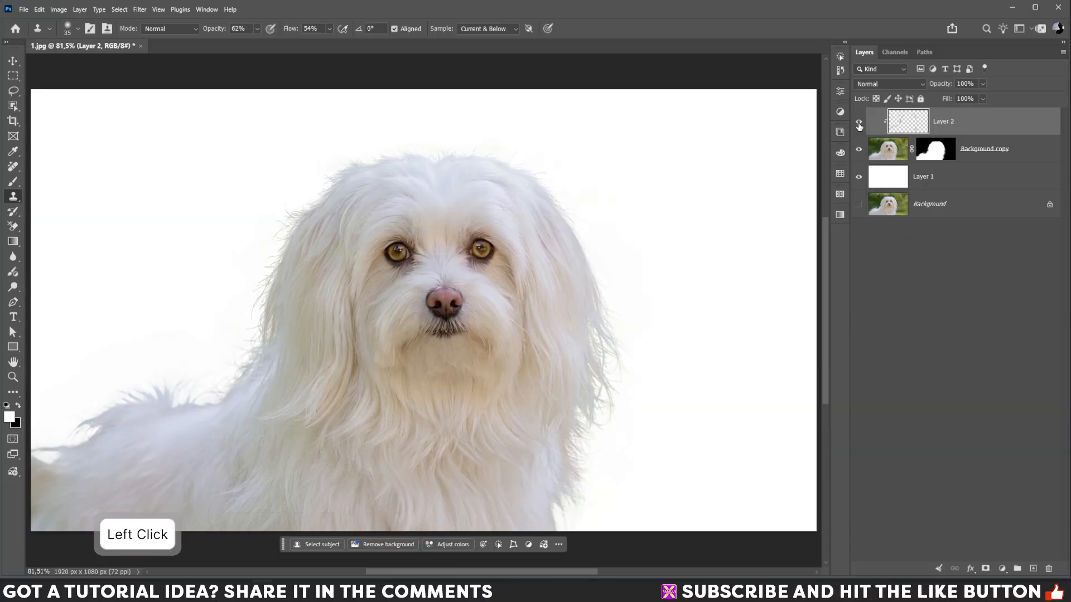
{"action": "left_click", "coordinate": [859, 123]}
{"action": "left_click", "coordinate": [859, 124]}
{"action": "left_click", "coordinate": [859, 123]}
{"action": "left_click", "coordinate": [859, 124]}
- Add a layer mask to Layer 2 and set the Brush tool to 50% opacity and 51% flow
{"action": "left_click", "coordinate": [984, 567]}
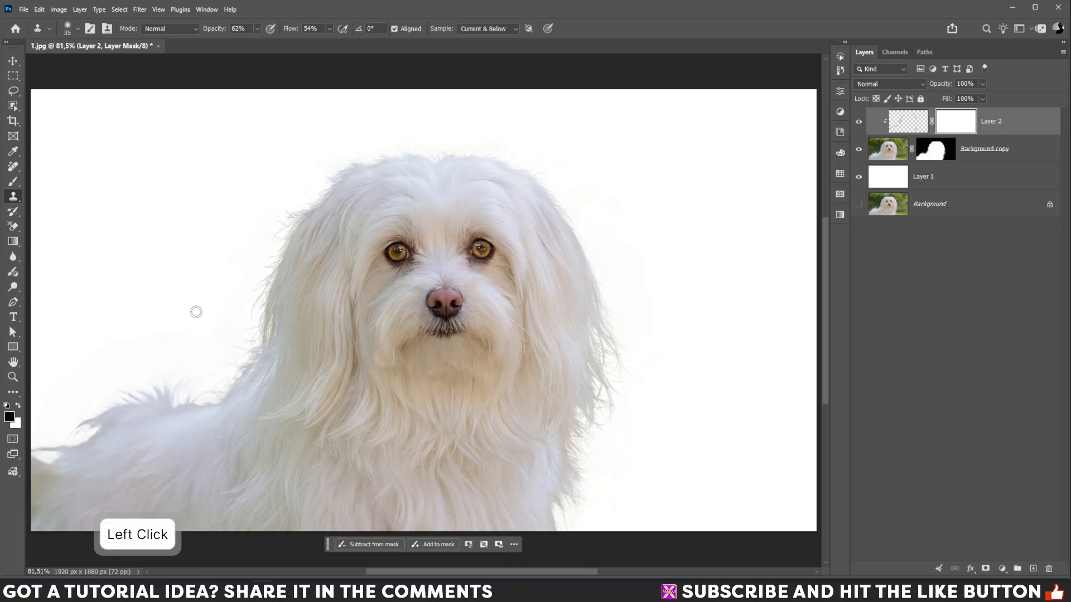
{"action": "left_click", "coordinate": [13, 181]}
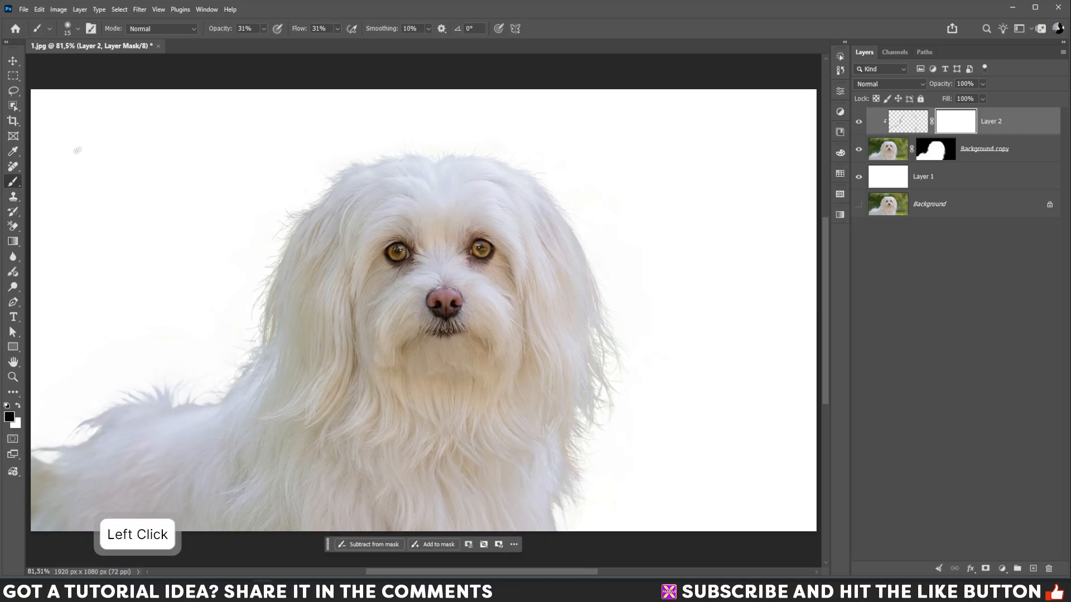
{"action": "left_click", "coordinate": [336, 29]}
{"action": "left_click_drag", "start_coordinate": [335, 40], "coordinate": [346, 41]}
{"action": "left_click", "coordinate": [264, 29]}
{"action": "left_click_drag", "start_coordinate": [261, 40], "coordinate": [272, 43]}
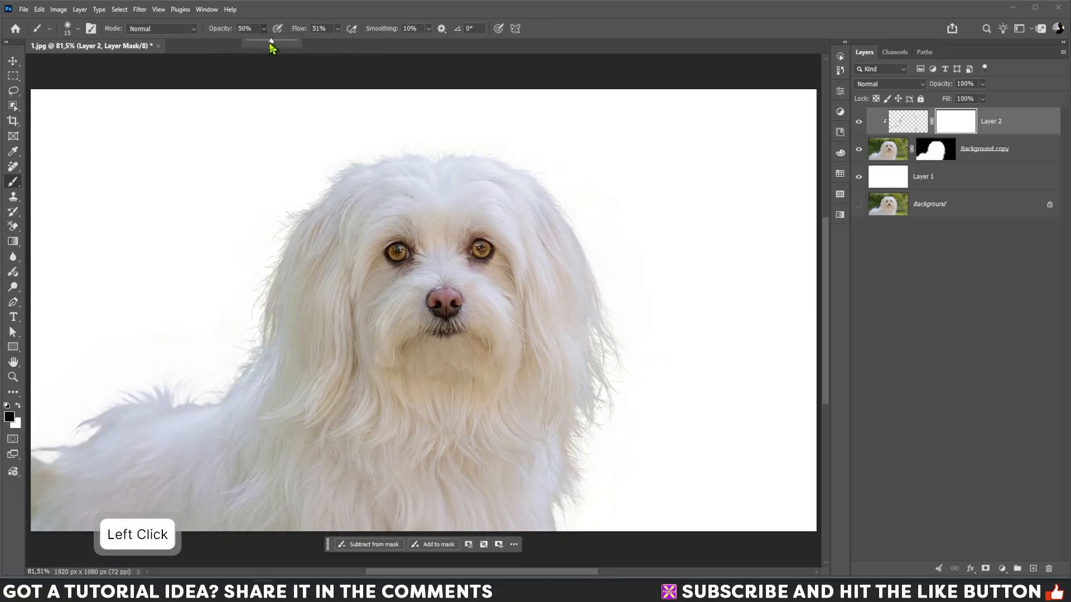
{"action": "key", "text": "Return"}
- Paint black on Layer 2's mask with an enlarged brush along the upper edge of the dog's back
{"action": "key", "text": "bracketright"}
{"action": "key", "text": "bracketright"}
{"action": "key", "text": "bracketright"}
{"action": "key", "text": "bracketright"}
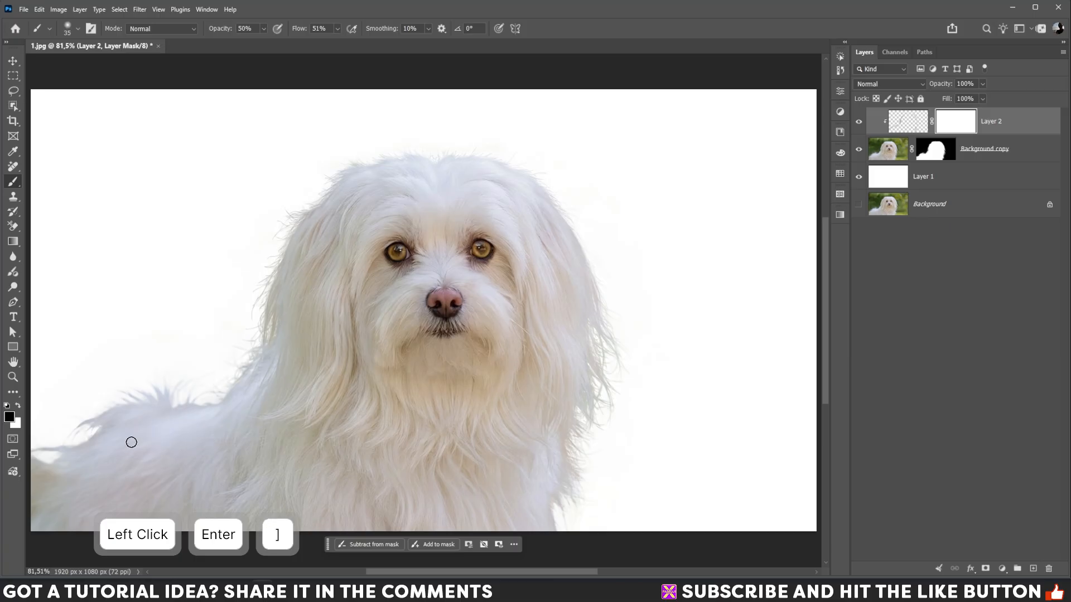
{"action": "key", "text": "bracketright"}
{"action": "key", "text": "bracketright"}
{"action": "key", "text": "bracketright"}
{"action": "key", "text": "bracketright"}
{"action": "left_click_drag", "start_coordinate": [108, 445], "coordinate": [175, 421]}
{"action": "mouse_move", "coordinate": [174, 422]}
{"action": "left_mouse_down"}
{"action": "mouse_move", "coordinate": [165, 418]}
{"action": "mouse_move", "coordinate": [195, 417]}
{"action": "left_mouse_up"}
{"action": "key", "text": "bracketleft"}
{"action": "left_click_drag", "start_coordinate": [195, 417], "coordinate": [167, 422]}
- Adjust the brush size while painting black on Layer 2's mask toward the far left end of the dog's back
{"action": "key", "text": "bracketright"}
{"action": "left_click", "coordinate": [101, 437]}
{"action": "key", "text": "["}
{"action": "mouse_move", "coordinate": [110, 448]}
{"action": "left_mouse_down"}
{"action": "mouse_move", "coordinate": [84, 454]}
{"action": "mouse_move", "coordinate": [92, 450]}
{"action": "left_mouse_up"}
{"action": "key", "text": "["}
{"action": "mouse_move", "coordinate": [70, 458]}
{"action": "left_mouse_down"}
{"action": "mouse_move", "coordinate": [86, 455]}
{"action": "mouse_move", "coordinate": [44, 464]}
{"action": "left_mouse_up"}
{"action": "key", "text": "]"}
{"action": "mouse_move", "coordinate": [131, 433]}
{"action": "left_mouse_down"}
{"action": "mouse_move", "coordinate": [169, 416]}
{"action": "mouse_move", "coordinate": [145, 406]}
{"action": "mouse_move", "coordinate": [118, 415]}
{"action": "mouse_move", "coordinate": [88, 446]}
{"action": "left_mouse_up"}
{"action": "key", "text": "["}
{"action": "key", "text": "["}
{"action": "left_click", "coordinate": [180, 413]}
{"action": "key", "text": "["}
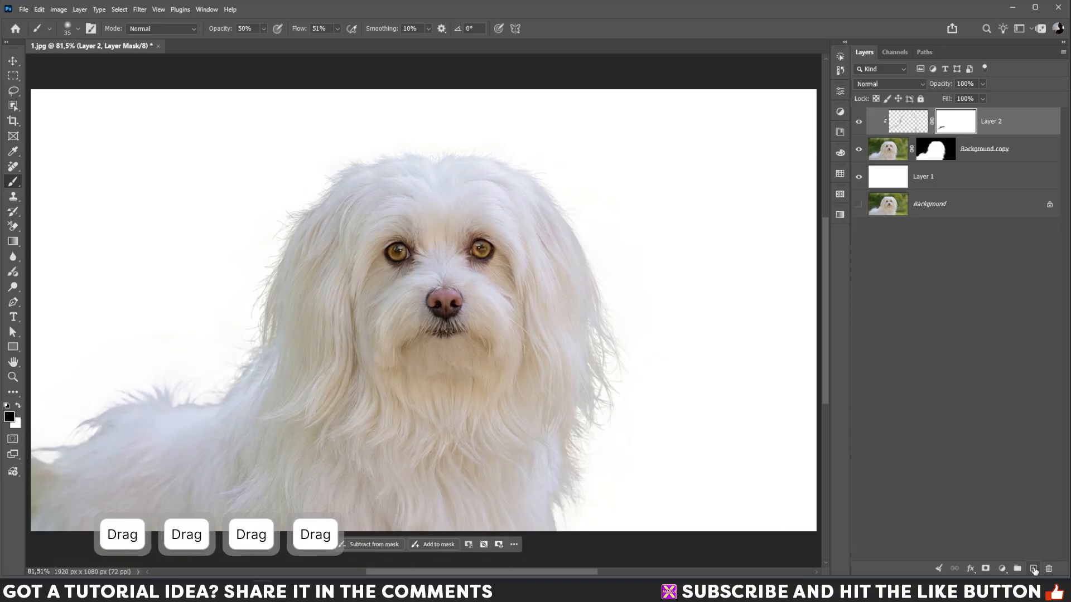
- Add a new clipped layer above Layer 2, sample a light fur color, and set the Brush to 33% opacity and 33% flow
{"action": "left_click", "coordinate": [1033, 569]}
{"action": "key", "text": "ctrl+alt+g"}
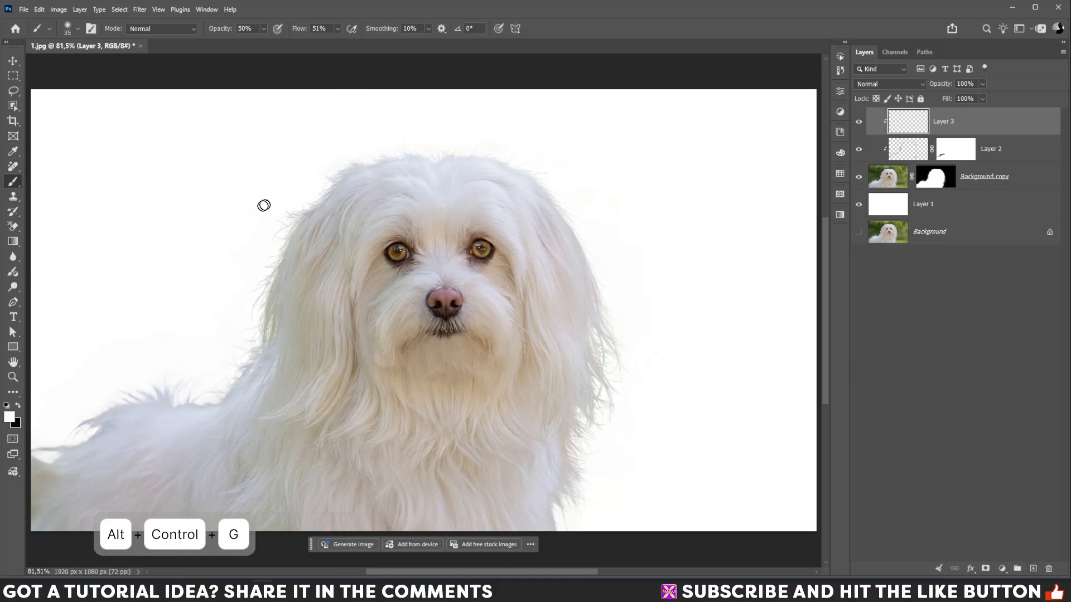
{"action": "left_click", "coordinate": [170, 374], "text": "alt"}
{"action": "left_click", "coordinate": [244, 28]}
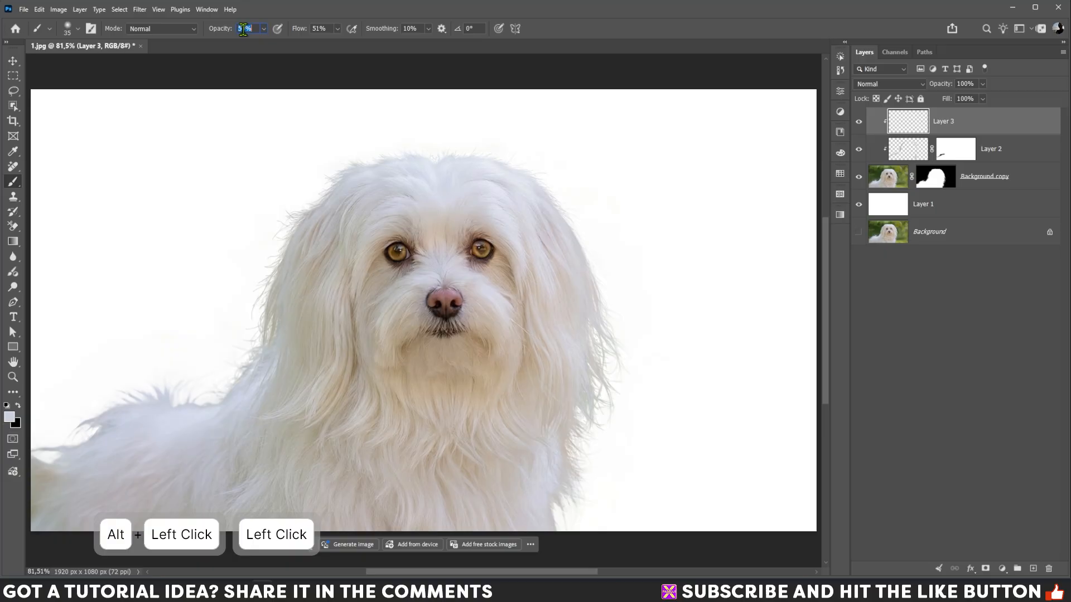
{"action": "type", "text": "33"}
{"action": "key", "text": "Tab"}
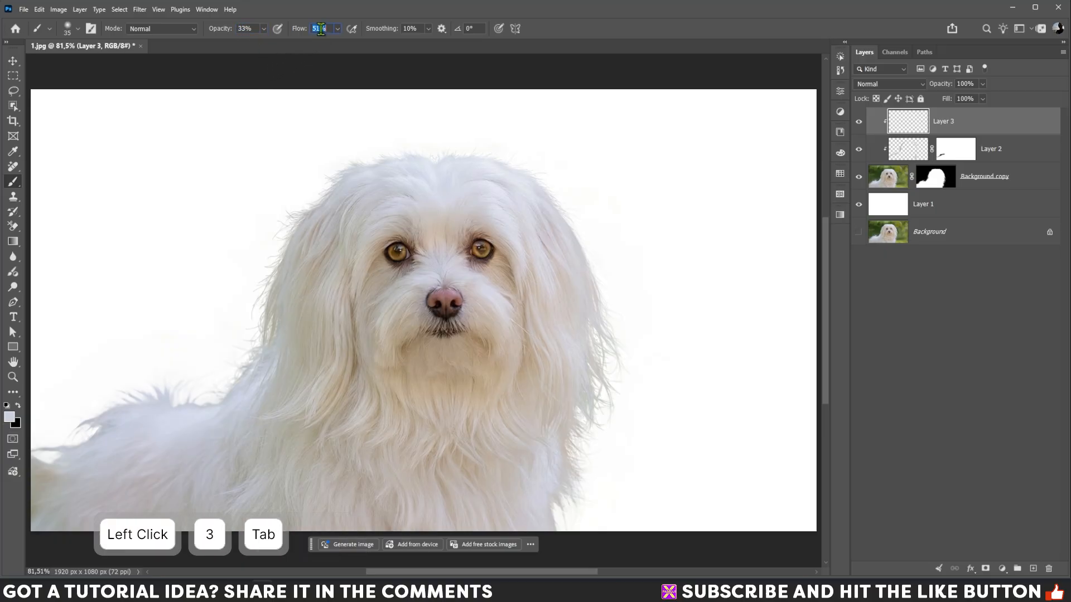
{"action": "type", "text": "33"}
{"action": "key", "text": "Return"}
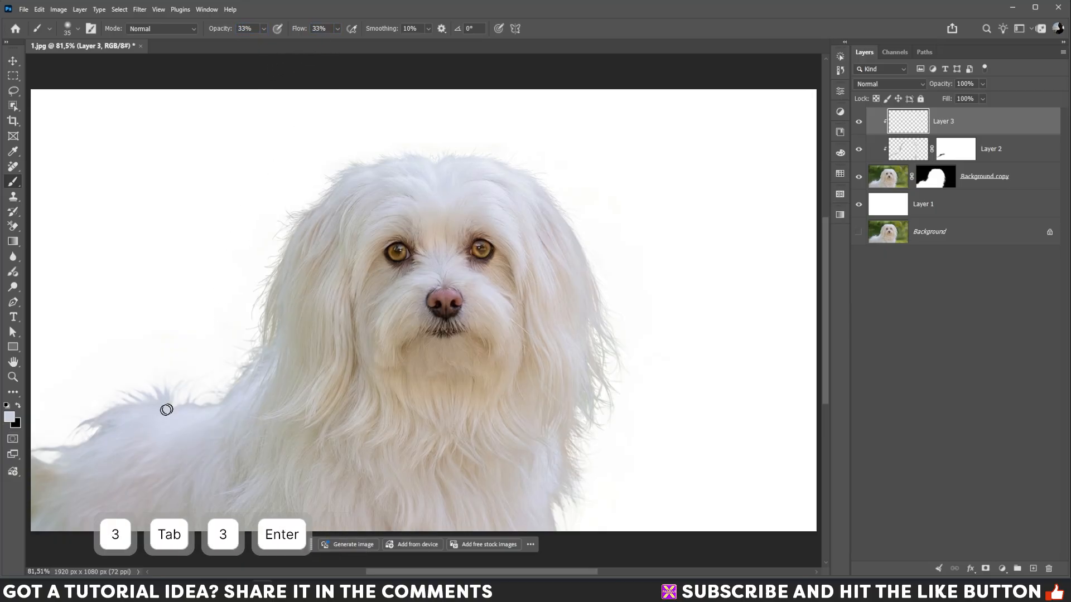
- Paint sampled fur colors on Layer 3 over the dark hair tips along the dog's back
{"action": "left_click", "coordinate": [116, 424], "text": "alt"}
{"action": "left_click_drag", "start_coordinate": [108, 420], "coordinate": [84, 428]}
{"action": "left_click_drag", "start_coordinate": [89, 424], "coordinate": [64, 434]}
{"action": "mouse_move", "coordinate": [97, 420]}
{"action": "left_mouse_down"}
{"action": "mouse_move", "coordinate": [63, 440]}
{"action": "mouse_move", "coordinate": [103, 413]}
{"action": "mouse_move", "coordinate": [111, 429]}
{"action": "mouse_move", "coordinate": [84, 432]}
{"action": "left_mouse_up"}
{"action": "left_click", "coordinate": [128, 432], "text": "alt"}
{"action": "left_click_drag", "start_coordinate": [92, 428], "coordinate": [55, 445]}
{"action": "left_click", "coordinate": [98, 438], "text": "alt"}
{"action": "mouse_move", "coordinate": [177, 384]}
{"action": "left_mouse_down"}
{"action": "mouse_move", "coordinate": [164, 402]}
{"action": "mouse_move", "coordinate": [210, 402]}
{"action": "mouse_move", "coordinate": [254, 372]}
{"action": "mouse_move", "coordinate": [191, 396]}
{"action": "left_mouse_up"}
- Paint a sampled fur color on the left ear's upper edge, and compare the result with Layer 3 hidden and shown
{"action": "left_click", "coordinate": [244, 397], "text": "alt"}
{"action": "left_click", "coordinate": [329, 208], "text": "alt"}
{"action": "left_click_drag", "start_coordinate": [303, 225], "coordinate": [301, 210]}
{"action": "left_click", "coordinate": [859, 122]}
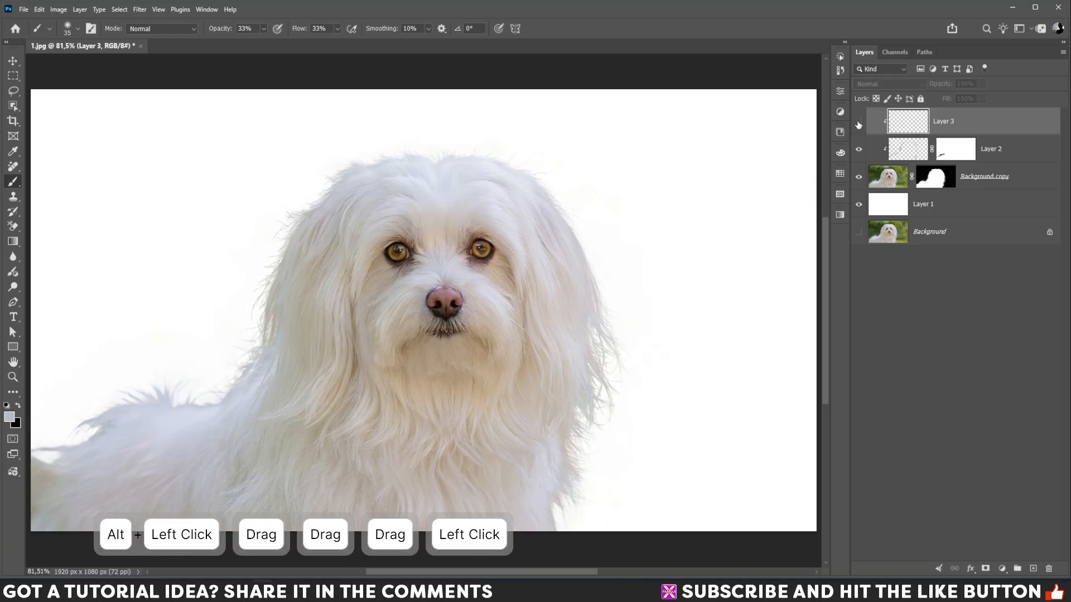
{"action": "left_click", "coordinate": [858, 122]}
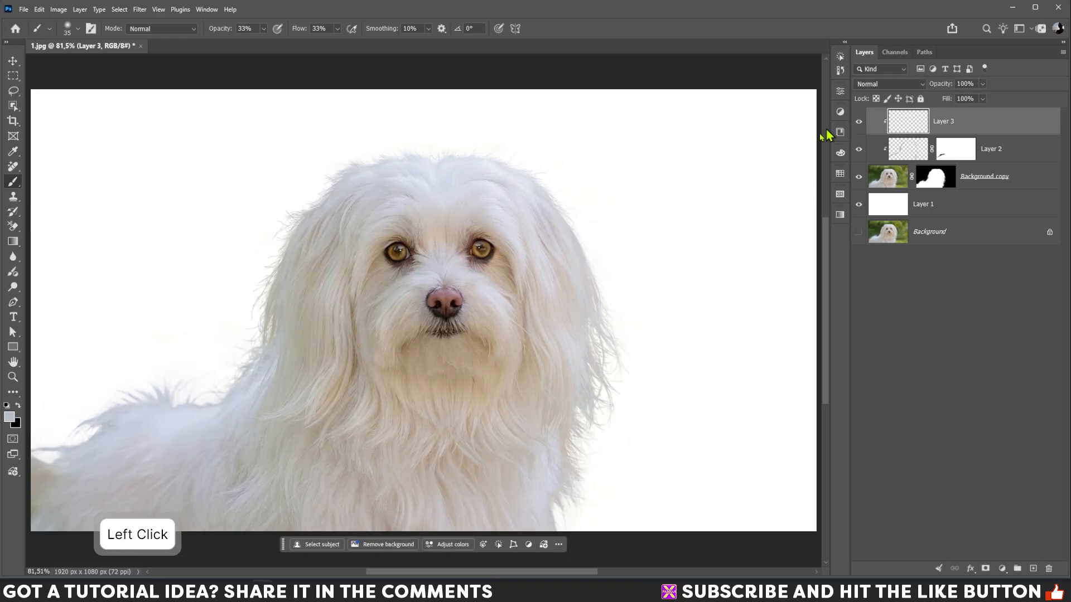
- Set the Brush to 52% opacity and 49% flow, and paint sampled fur color over the hair tuft on the dog's back
{"action": "left_click", "coordinate": [206, 407], "text": "alt"}
{"action": "left_click", "coordinate": [265, 311]}
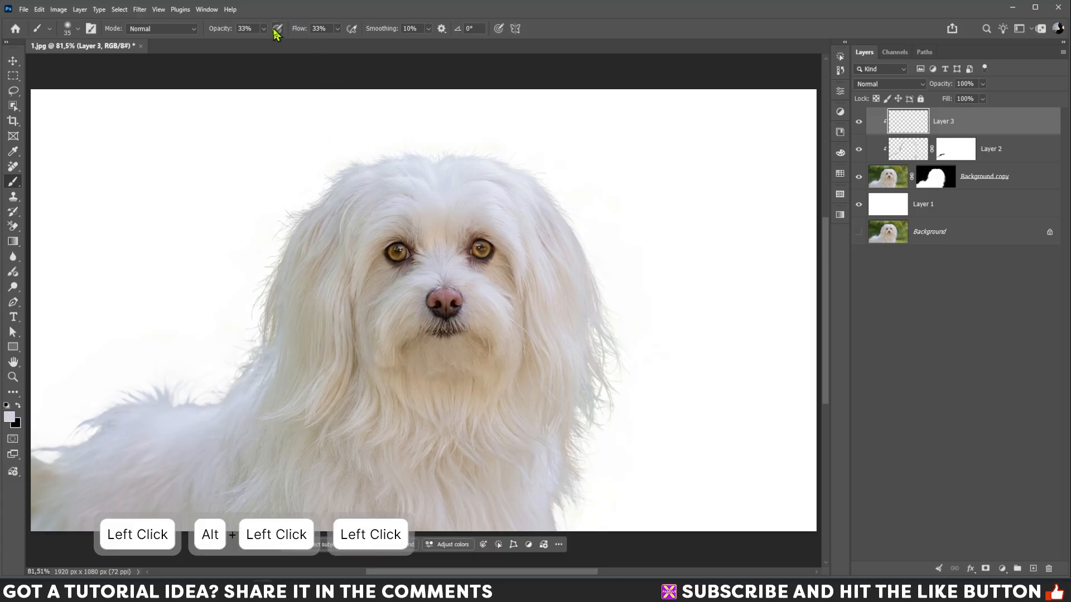
{"action": "left_click", "coordinate": [264, 29]}
{"action": "left_click_drag", "start_coordinate": [263, 41], "coordinate": [344, 41]}
{"action": "left_click", "coordinate": [337, 29]}
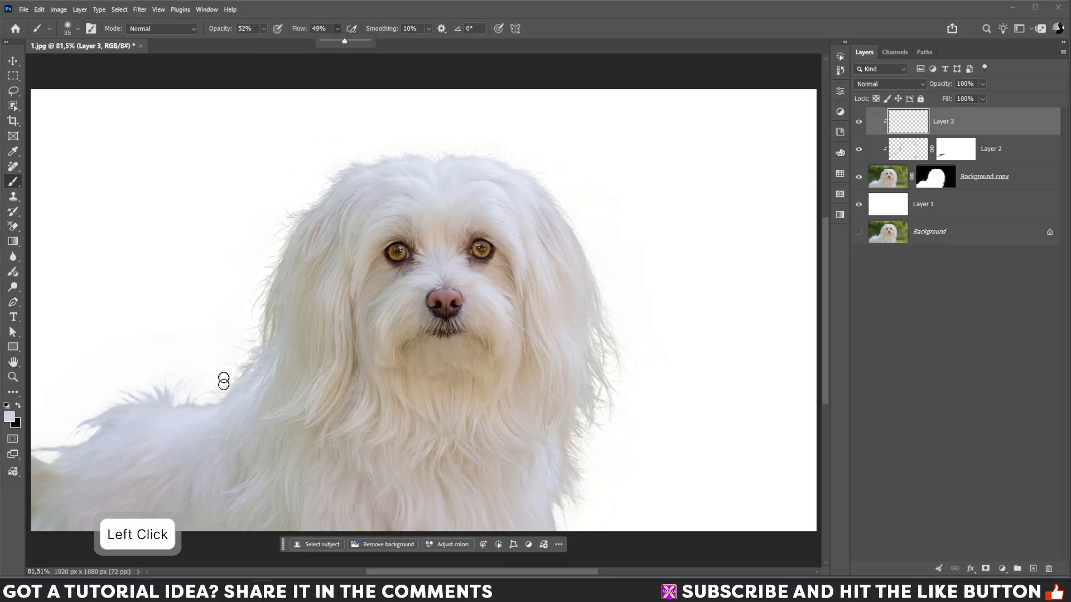
{"action": "key", "text": "alt"}
{"action": "key", "text": "alt"}
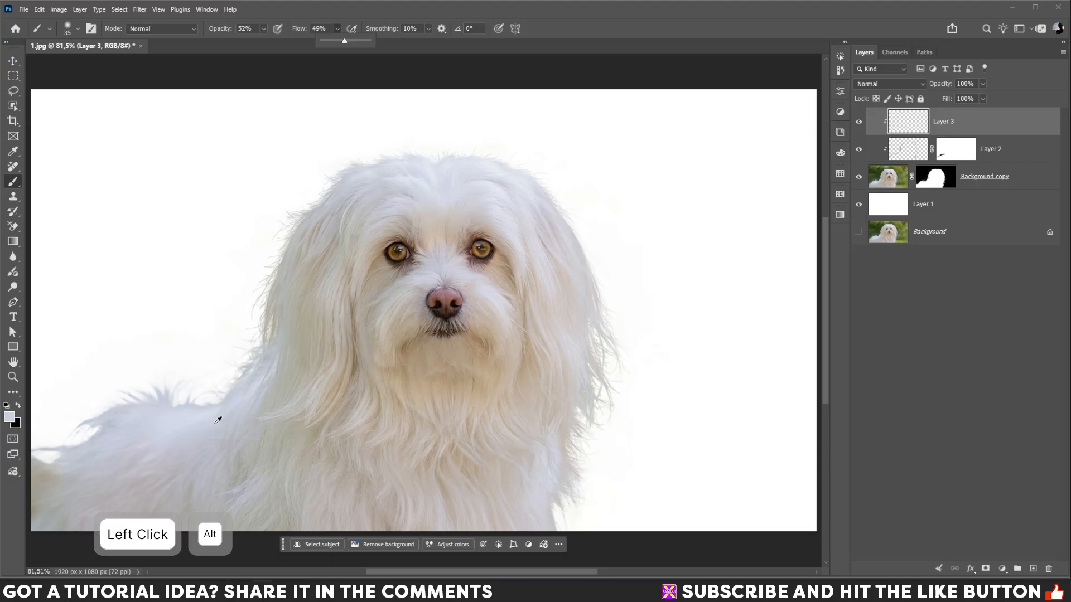
{"action": "left_click", "coordinate": [207, 423], "text": "alt"}
{"action": "mouse_move", "coordinate": [227, 396]}
{"action": "left_mouse_down"}
{"action": "mouse_move", "coordinate": [232, 387]}
{"action": "mouse_move", "coordinate": [169, 400]}
{"action": "left_mouse_up"}
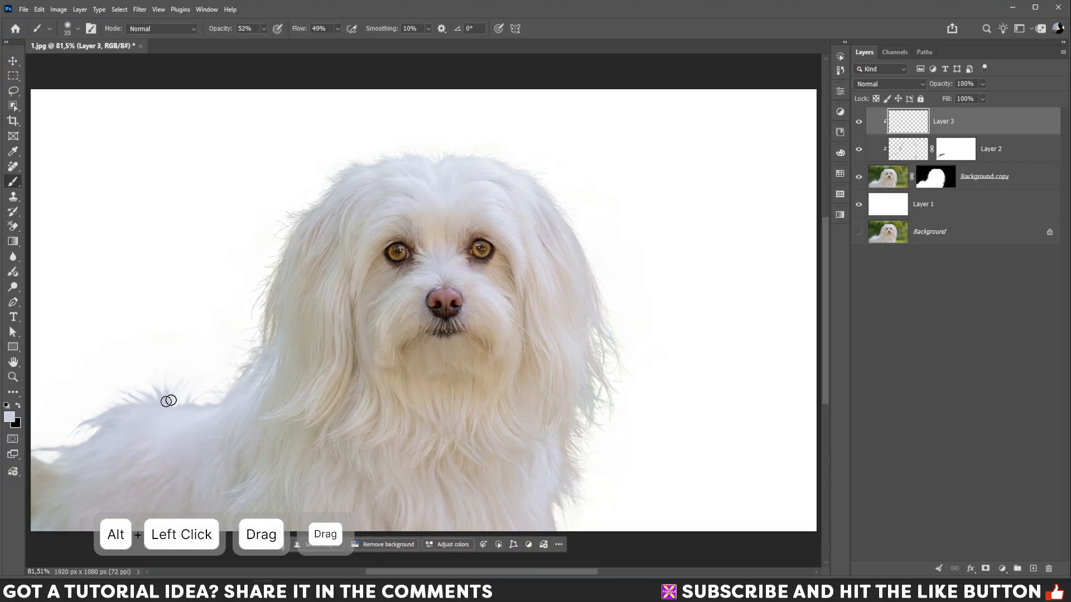
{"action": "left_click", "coordinate": [859, 125]}
{"action": "left_click", "coordinate": [859, 124]}
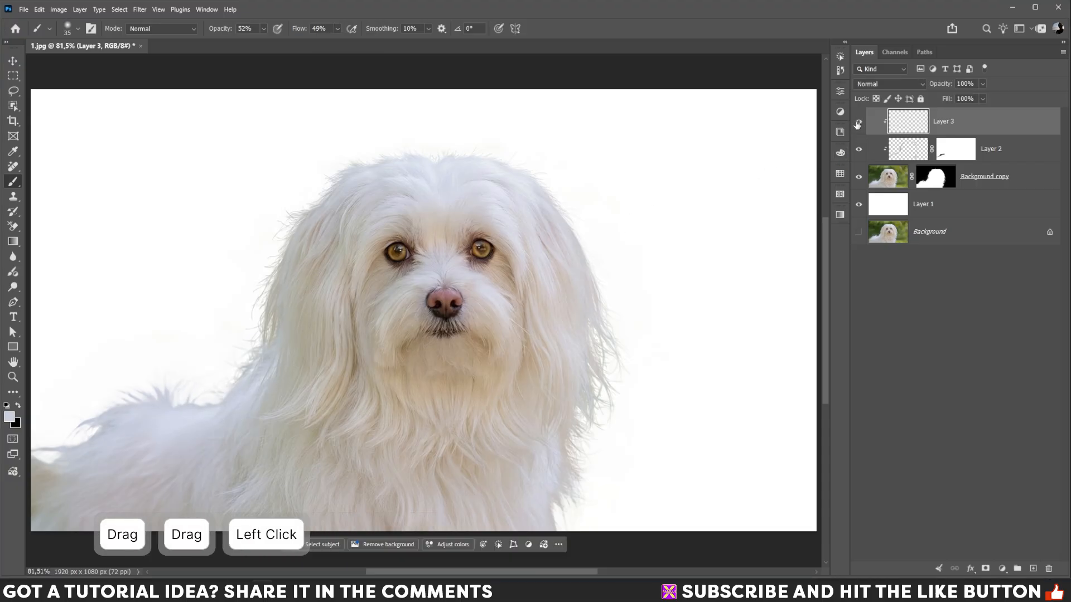
- Paint sampled fur colors along the top outline of the head and again along the back's upper edge
{"action": "left_click", "coordinate": [409, 171], "text": "alt"}
{"action": "mouse_move", "coordinate": [397, 163]}
{"action": "left_mouse_down"}
{"action": "mouse_move", "coordinate": [347, 176]}
{"action": "mouse_move", "coordinate": [500, 161]}
{"action": "mouse_move", "coordinate": [576, 217]}
{"action": "left_mouse_up"}
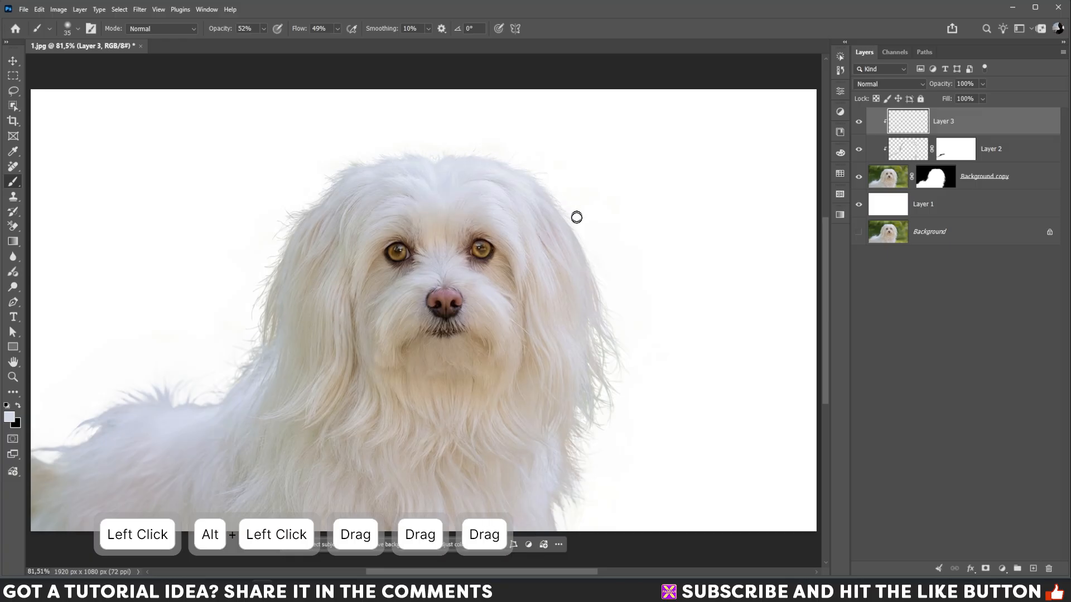
{"action": "left_click", "coordinate": [212, 409], "text": "alt"}
{"action": "left_click", "coordinate": [210, 403]}
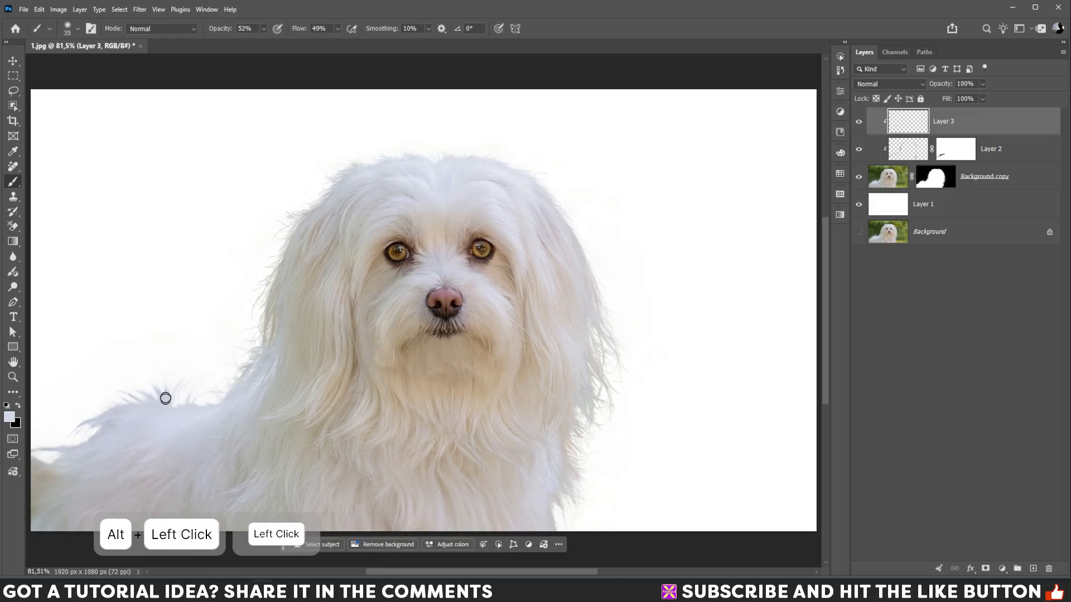
{"action": "mouse_move", "coordinate": [166, 398]}
{"action": "left_mouse_down"}
{"action": "mouse_move", "coordinate": [139, 387]}
{"action": "mouse_move", "coordinate": [89, 425]}
{"action": "left_mouse_up"}
{"action": "left_click", "coordinate": [98, 435]}
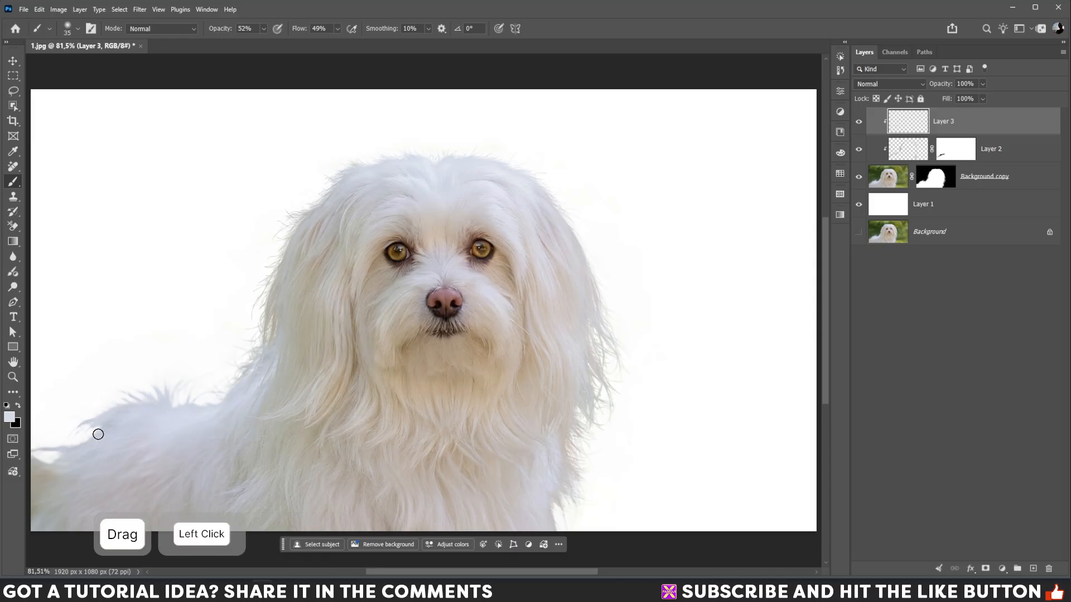
- Paint sampled fur colors down the dog's right outline, from the top of the head along the ear to the chest
{"action": "left_click", "coordinate": [505, 155], "text": "alt"}
{"action": "left_click_drag", "start_coordinate": [507, 158], "coordinate": [544, 198]}
{"action": "left_click_drag", "start_coordinate": [545, 200], "coordinate": [597, 273]}
{"action": "mouse_move", "coordinate": [599, 276]}
{"action": "left_mouse_down"}
{"action": "mouse_move", "coordinate": [615, 305]}
{"action": "mouse_move", "coordinate": [605, 366]}
{"action": "left_mouse_up"}
{"action": "mouse_move", "coordinate": [605, 369]}
{"action": "left_mouse_down"}
{"action": "mouse_move", "coordinate": [566, 445]}
{"action": "mouse_move", "coordinate": [560, 490]}
{"action": "left_mouse_up"}
{"action": "left_click", "coordinate": [564, 459], "text": "alt"}
{"action": "left_click_drag", "start_coordinate": [559, 493], "coordinate": [554, 523]}
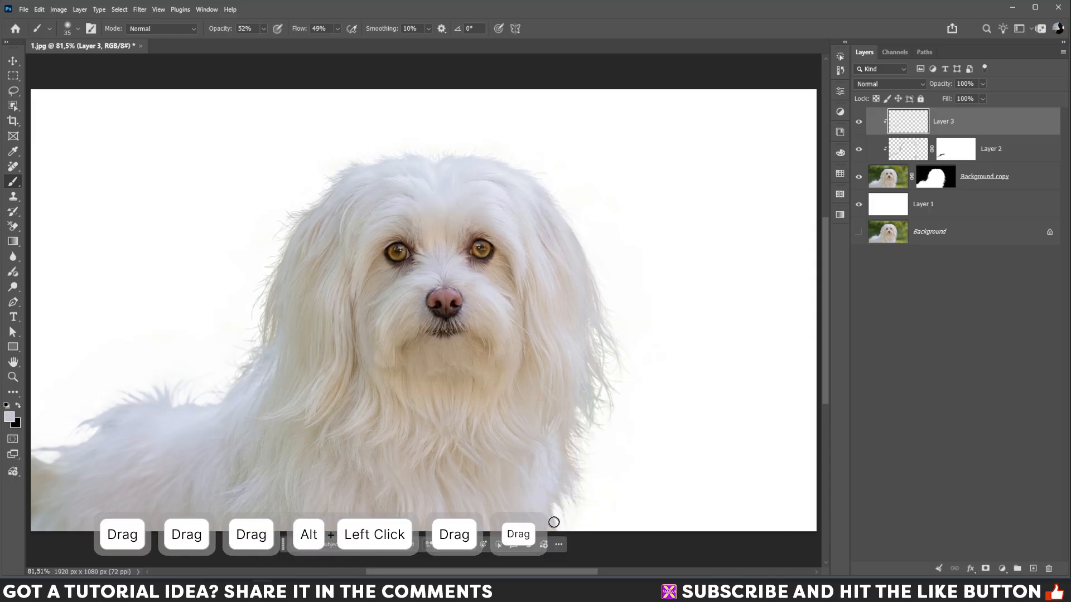
{"action": "key", "text": "space"}
{"action": "left_click_drag", "start_coordinate": [617, 454], "coordinate": [549, 325]}
{"action": "key", "text": "z"}
{"action": "left_click_drag", "start_coordinate": [515, 385], "coordinate": [569, 445]}
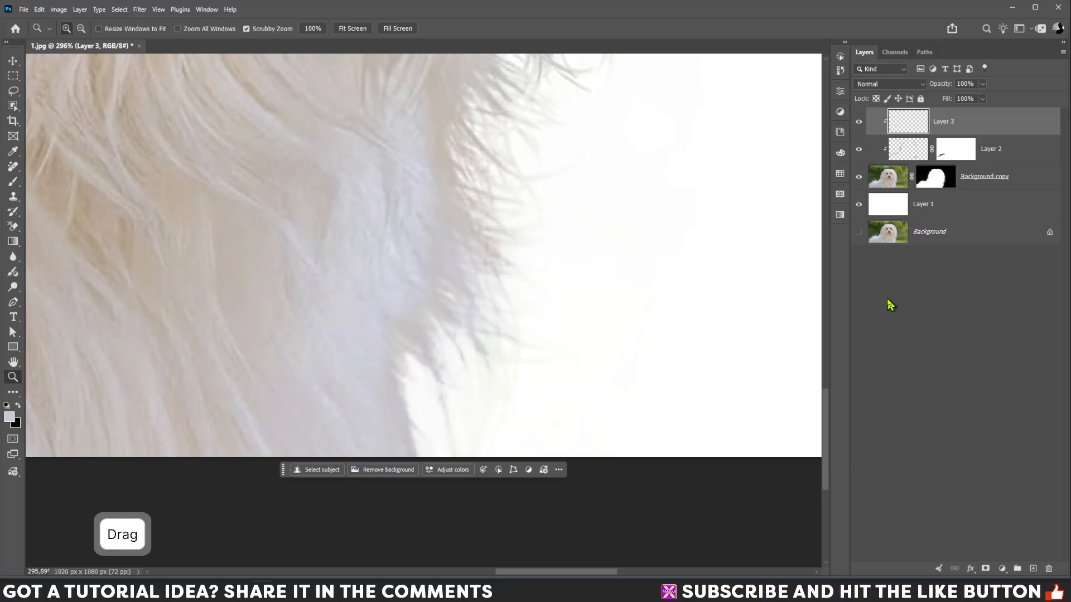
{"action": "key", "text": "ctrl+0"}
- Add a new layer directly above Layer 1 and fill it with 50% Gray at 100% opacity
{"action": "left_click", "coordinate": [980, 206]}
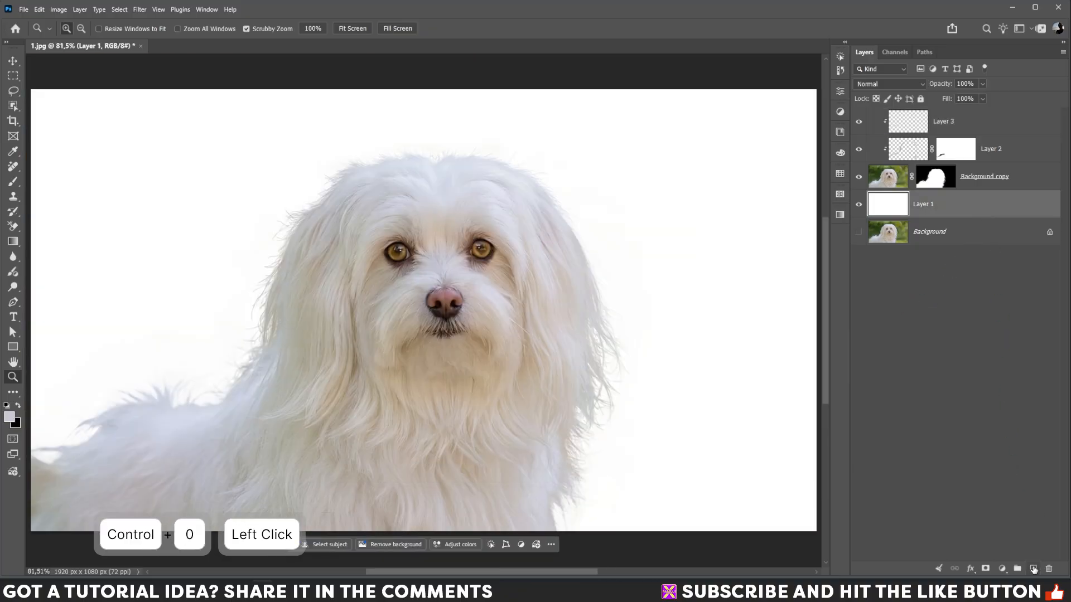
{"action": "left_click", "coordinate": [1033, 569]}
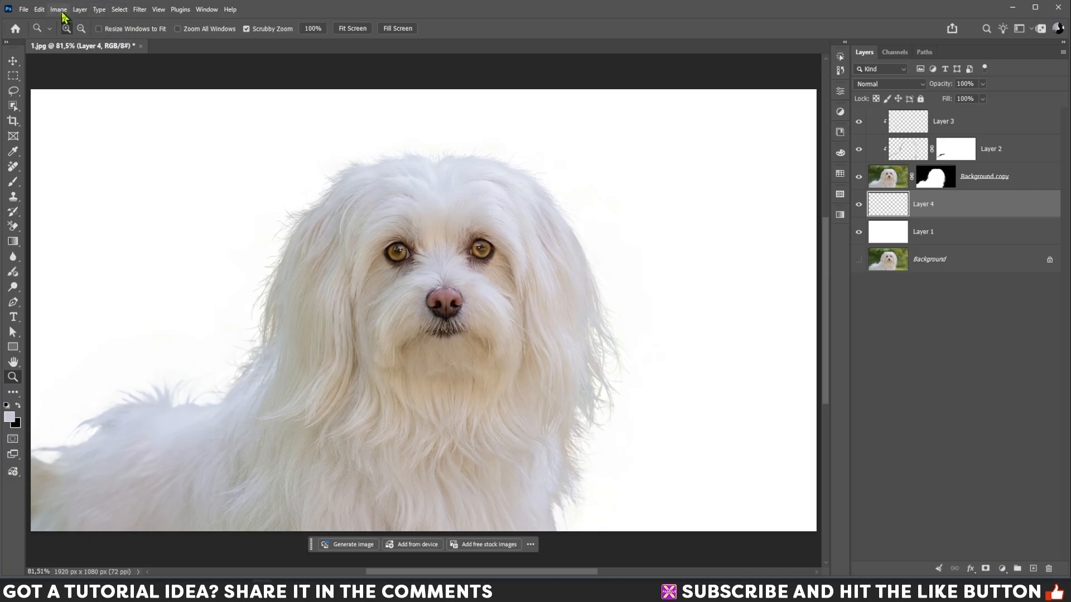
{"action": "left_click", "coordinate": [40, 10]}
{"action": "left_click", "coordinate": [67, 174]}
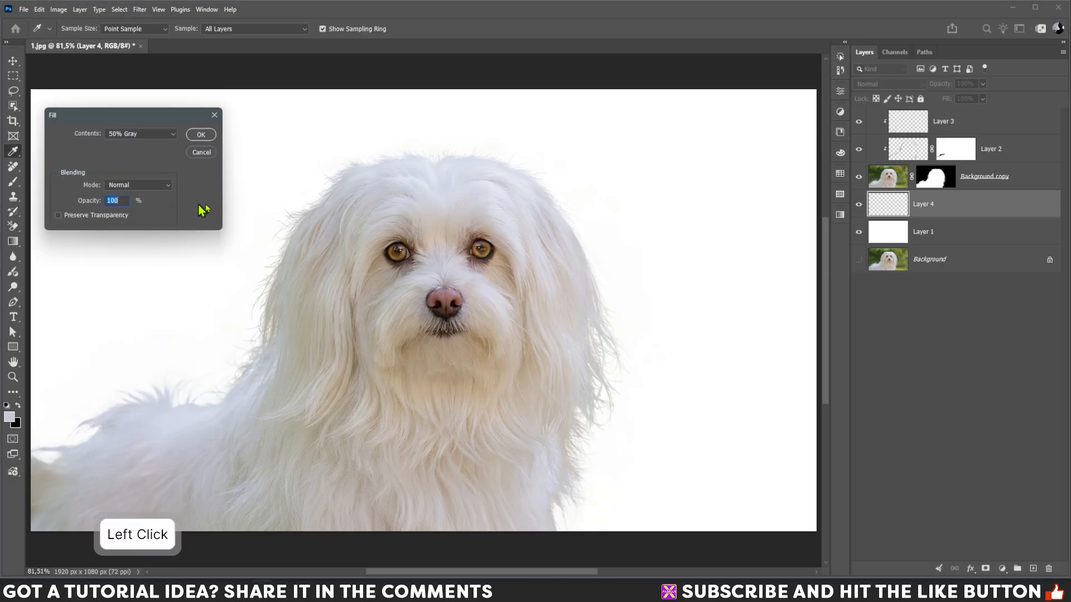
{"action": "left_click", "coordinate": [201, 135]}
{"action": "key", "text": "z"}
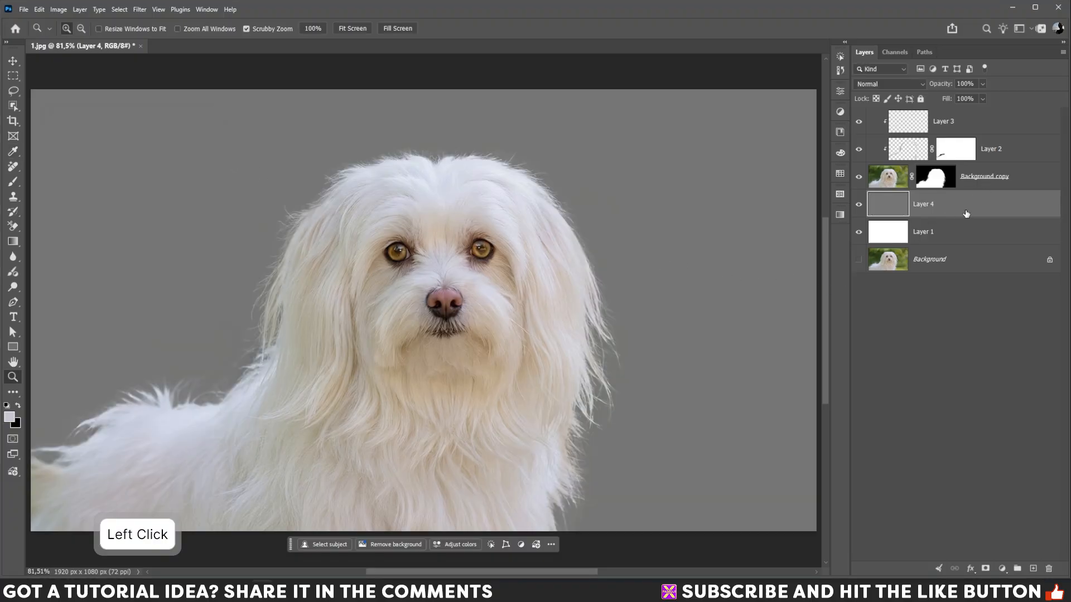
- Darken the gray Layer 4 with Curves, using a point at input 134 and output 59
{"action": "key", "text": "ctrl+m"}
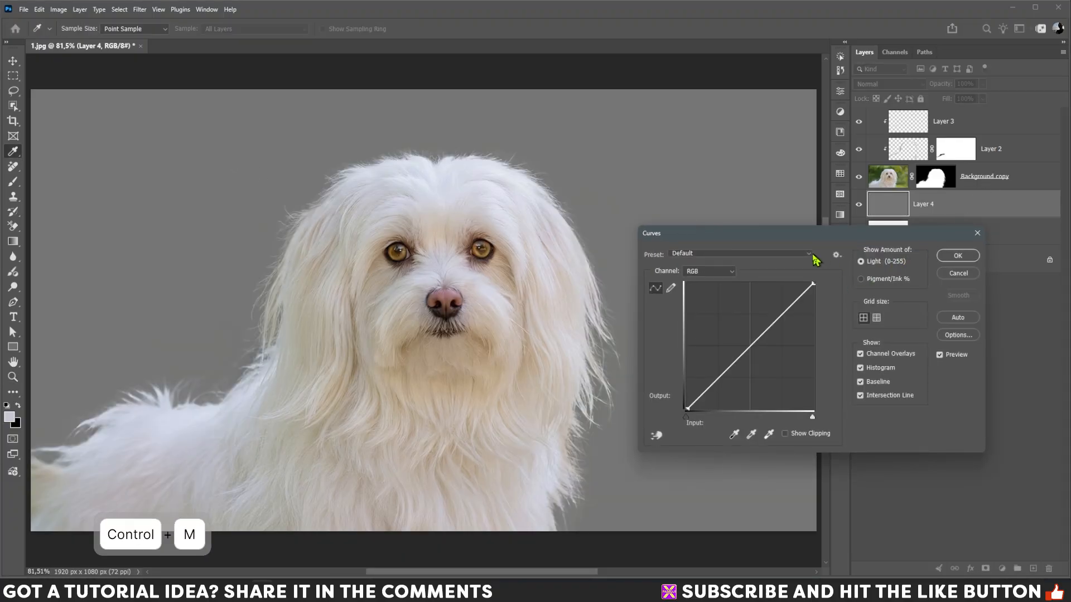
{"action": "left_click_drag", "start_coordinate": [815, 237], "coordinate": [863, 241]}
{"action": "left_click_drag", "start_coordinate": [792, 358], "coordinate": [803, 381]}
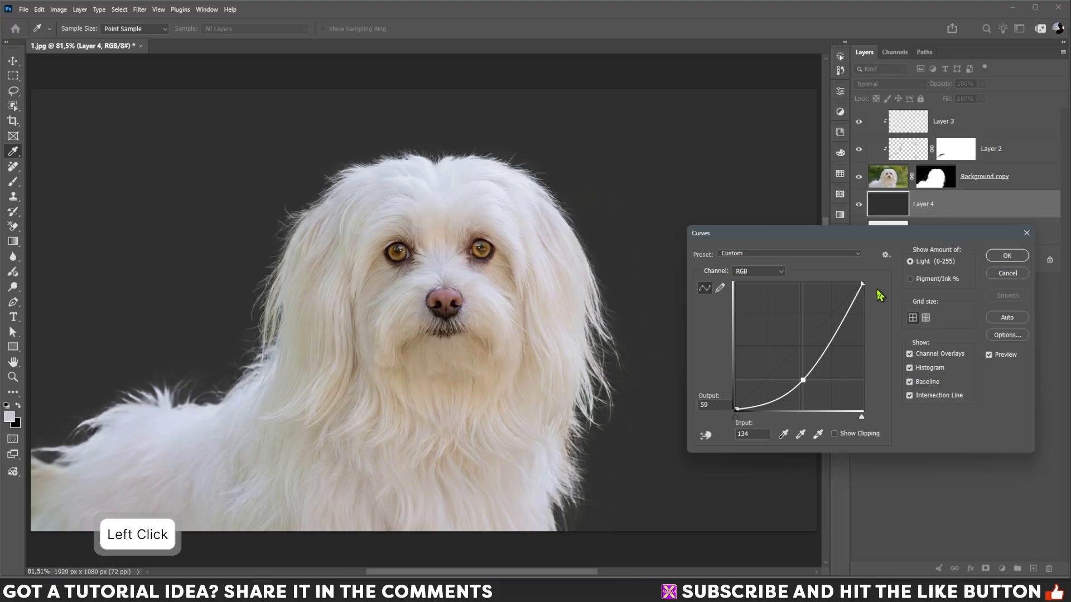
{"action": "left_click", "coordinate": [1007, 256]}
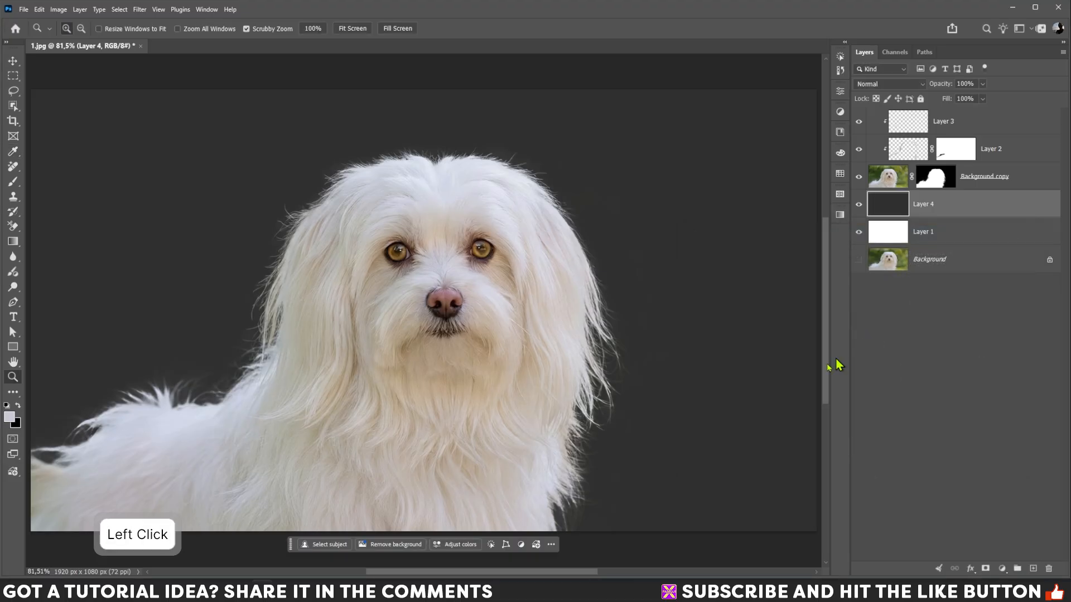
- Enlarge the Brush to 100 px and paint black on the Background copy mask over the leftover background beside the dog's chest
{"action": "scroll", "coordinate": [617, 530], "scroll_direction": "up", "scroll_amount": 5}
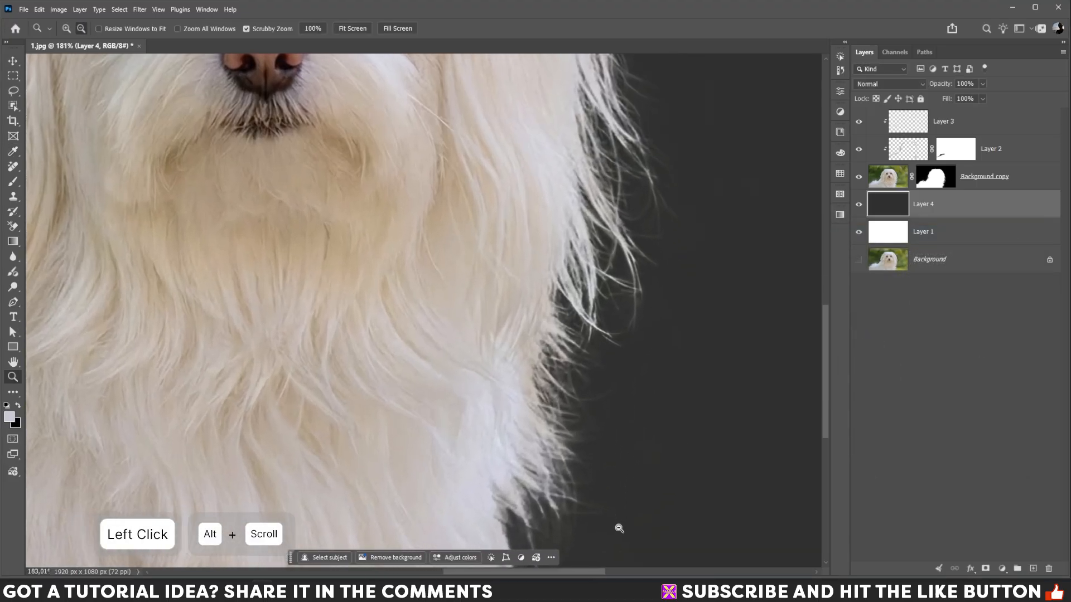
{"action": "left_click_drag", "start_coordinate": [677, 448], "coordinate": [655, 444]}
{"action": "left_click", "coordinate": [928, 187]}
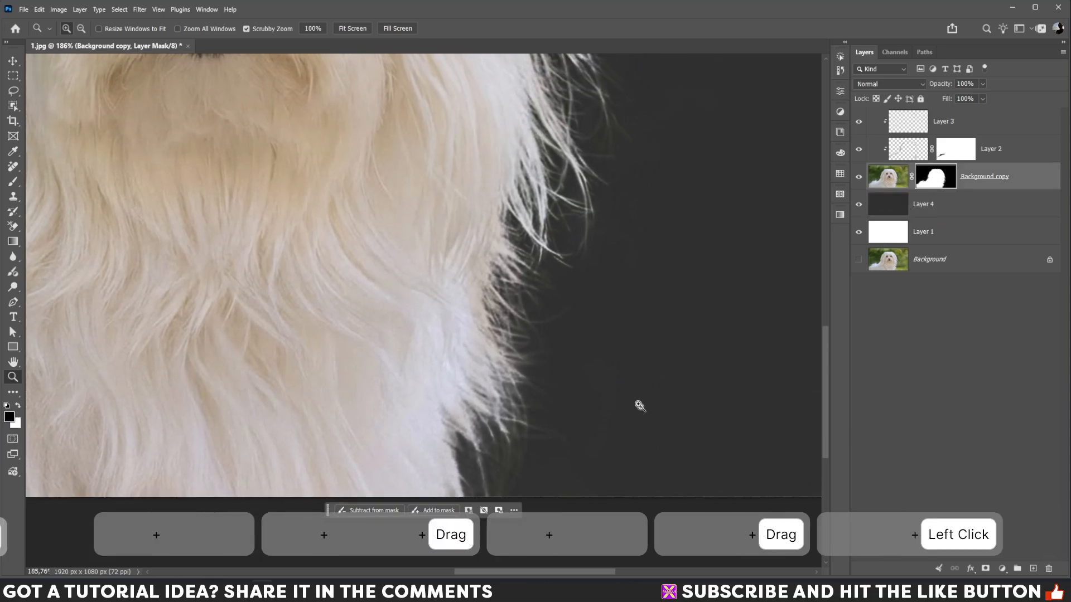
{"action": "left_click", "coordinate": [13, 182]}
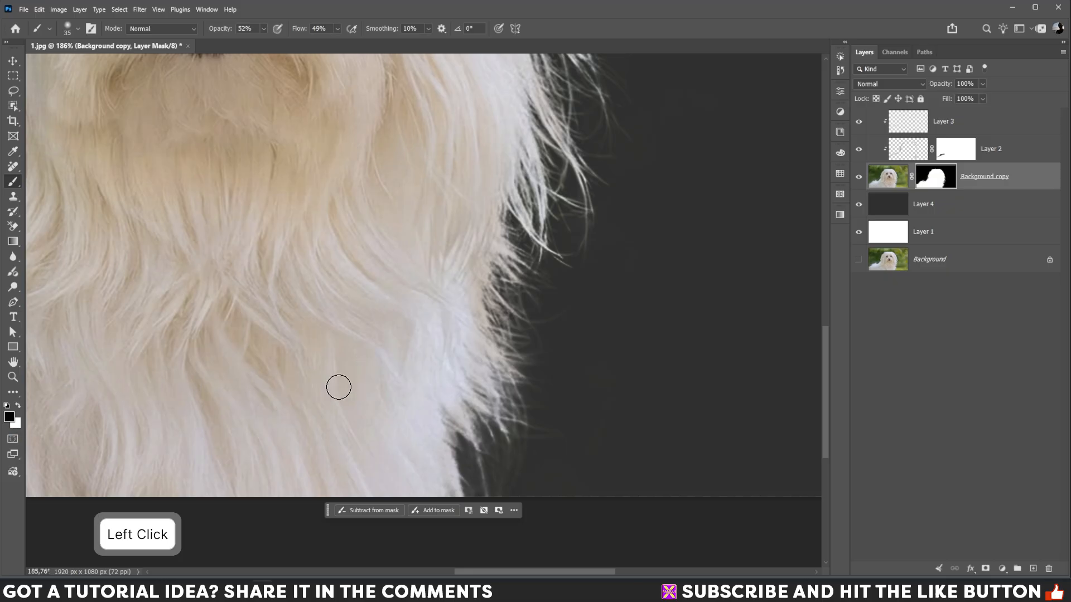
{"action": "key", "text": "backslash"}
{"action": "key", "text": "backslash"}
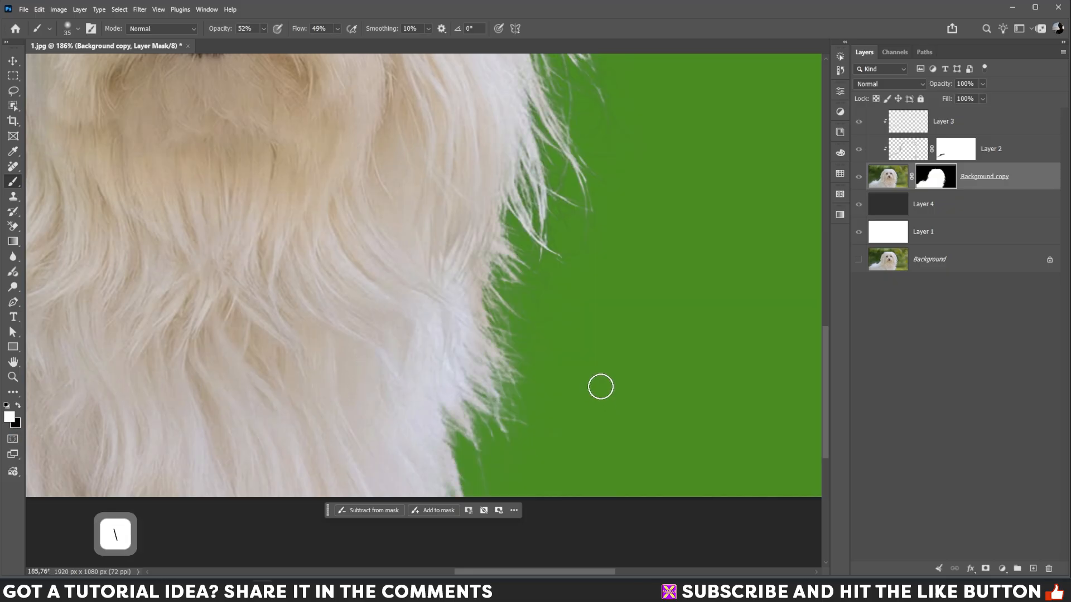
{"action": "key", "text": "bracketright"}
{"action": "key", "text": "bracketright"}
{"action": "key", "text": "bracketright"}
{"action": "key", "text": "bracketright"}
{"action": "key", "text": "bracketright"}
{"action": "key", "text": "bracketright"}
{"action": "key", "text": "bracketright"}
{"action": "key", "text": "bracketright"}
{"action": "key", "text": "bracketright"}
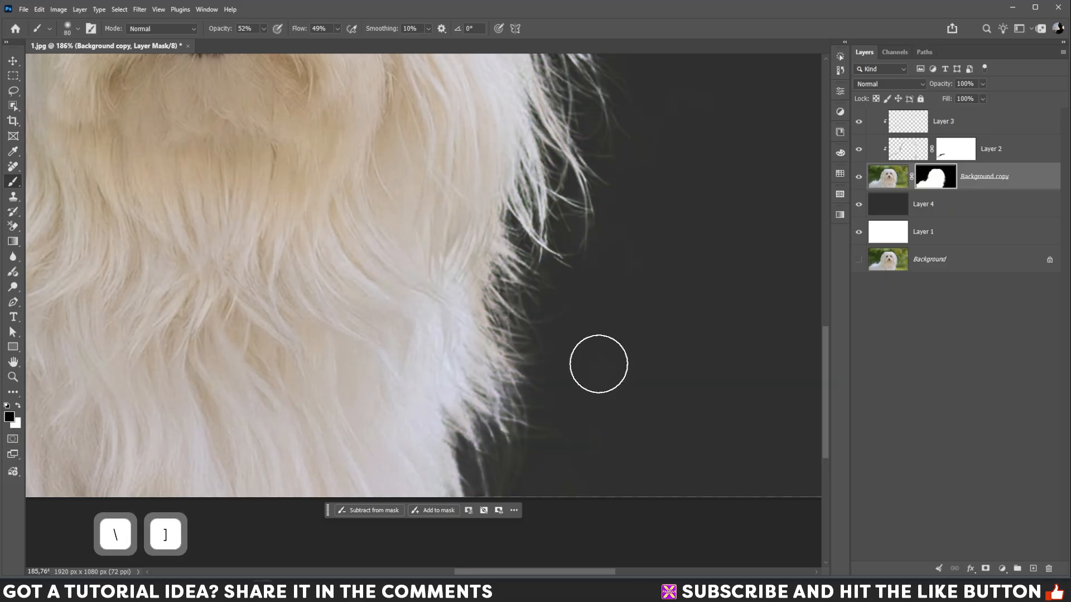
{"action": "left_click_drag", "start_coordinate": [601, 357], "coordinate": [595, 512]}
{"action": "left_click_drag", "start_coordinate": [625, 360], "coordinate": [622, 375]}
{"action": "key", "text": "bracketleft"}
{"action": "mouse_move", "coordinate": [621, 385]}
{"action": "left_mouse_down"}
{"action": "mouse_move", "coordinate": [594, 512]}
{"action": "mouse_move", "coordinate": [608, 375]}
{"action": "left_mouse_up"}
{"action": "mouse_move", "coordinate": [626, 389]}
{"action": "left_mouse_down"}
{"action": "mouse_move", "coordinate": [625, 355]}
{"action": "mouse_move", "coordinate": [641, 349]}
{"action": "left_mouse_up"}
{"action": "mouse_move", "coordinate": [640, 356]}
{"action": "left_mouse_down"}
{"action": "mouse_move", "coordinate": [636, 451]}
{"action": "mouse_move", "coordinate": [697, 330]}
{"action": "left_mouse_up"}
{"action": "key", "text": "ctrl+0"}
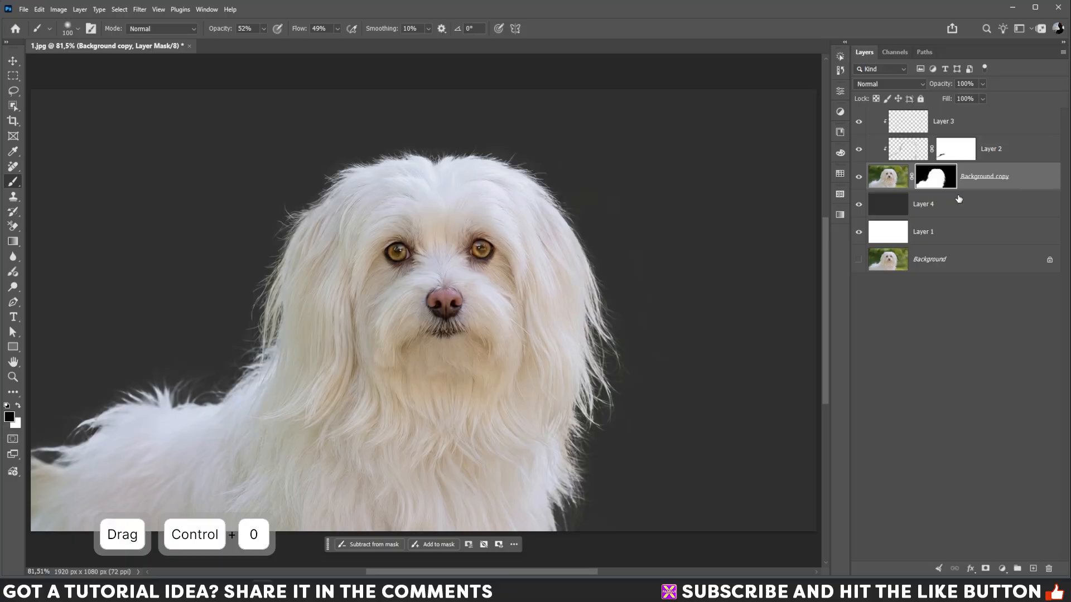
- Link Layer 3, Layer 2 and Background copy together, and hide Layer 1 and Layer 4
{"action": "left_click", "coordinate": [999, 123], "text": "shift"}
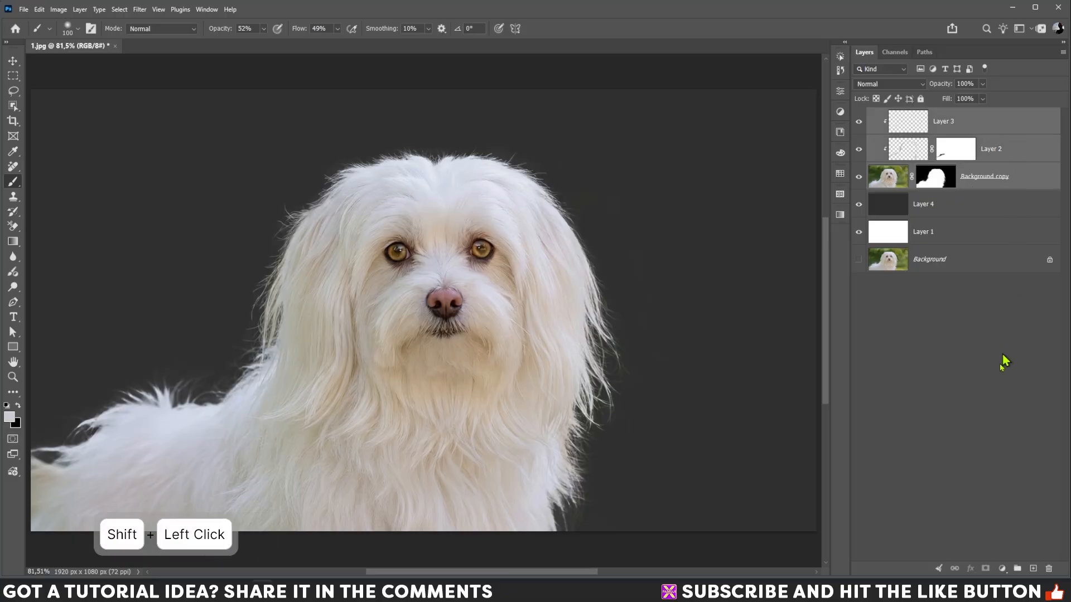
{"action": "left_click", "coordinate": [954, 569]}
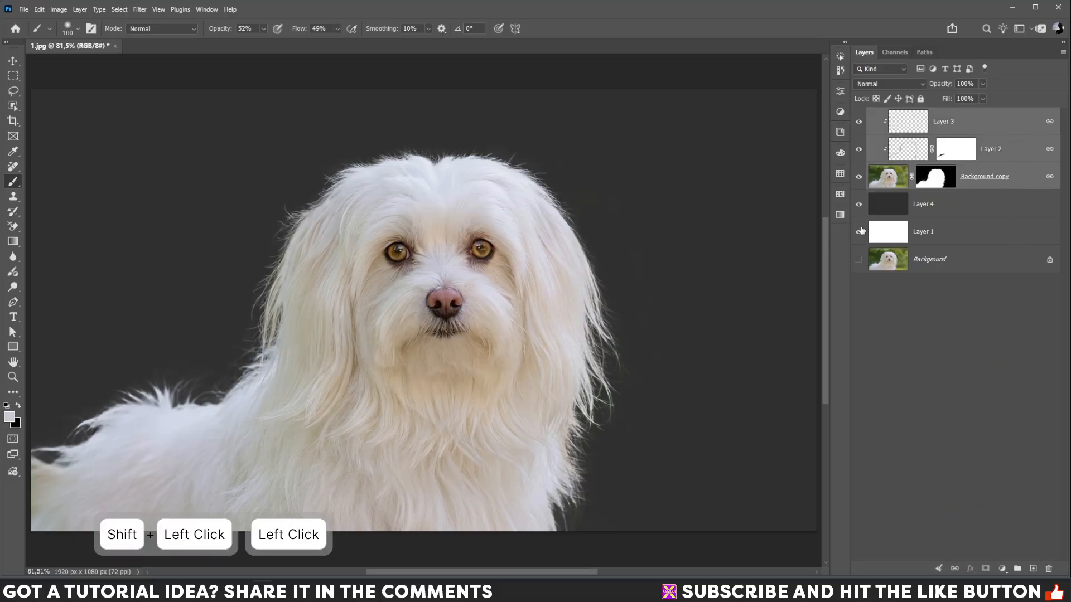
{"action": "left_click_drag", "start_coordinate": [859, 234], "coordinate": [858, 209]}
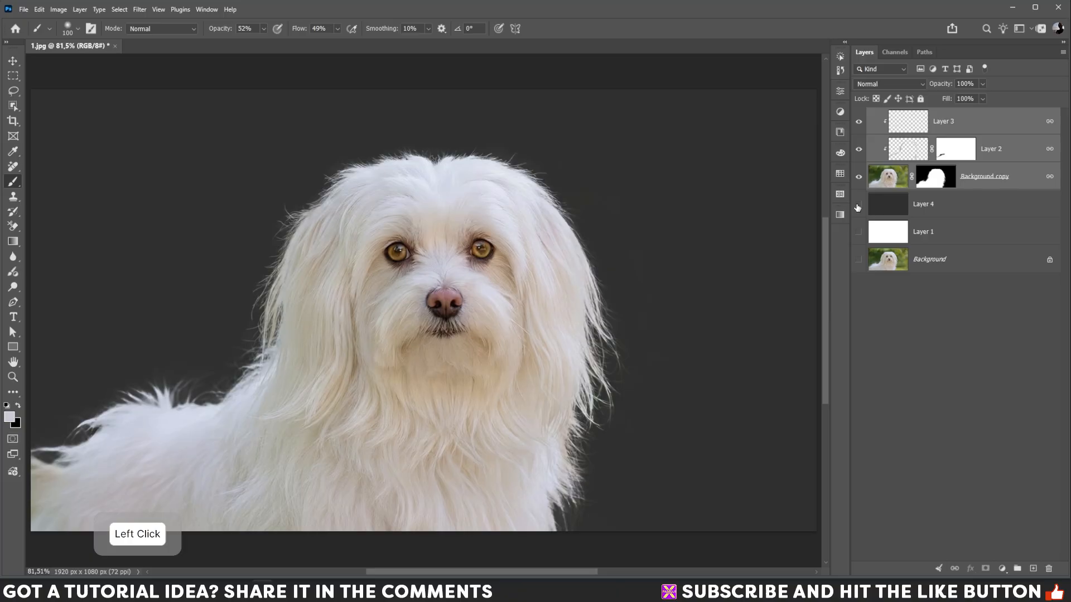
{"action": "left_click", "coordinate": [858, 205]}
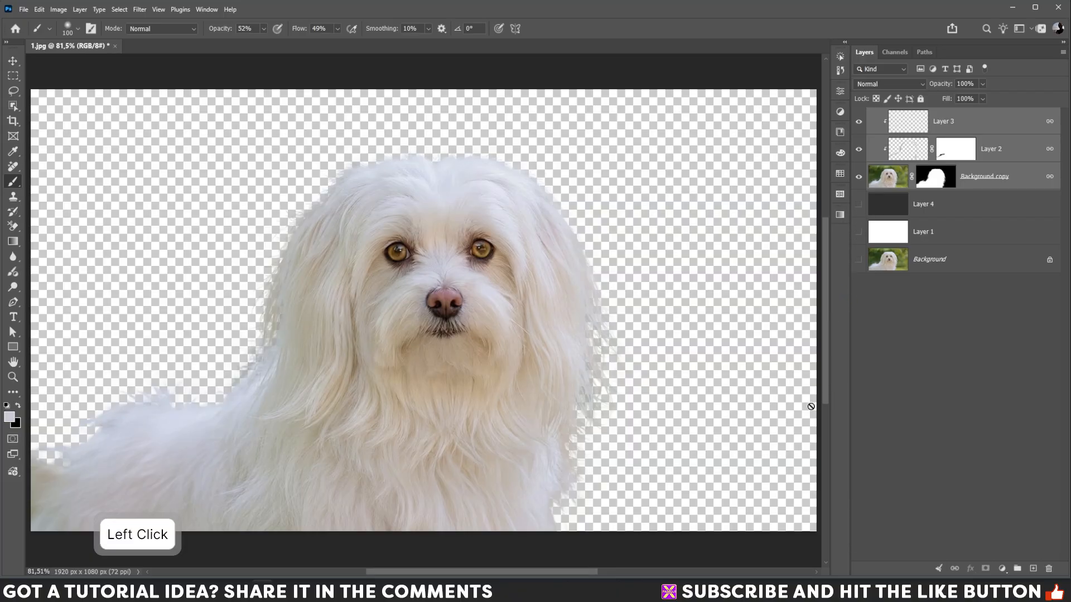
- Start saving a copy of the document and choose PNG as its file format
{"action": "left_click", "coordinate": [23, 9]}
{"action": "left_click", "coordinate": [59, 134]}
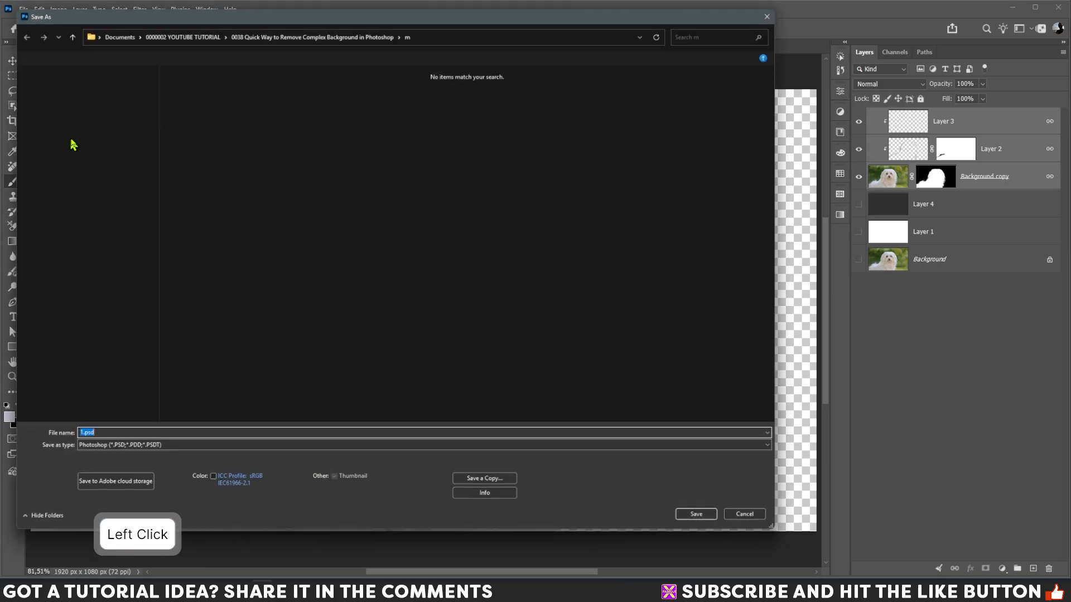
{"action": "left_click", "coordinate": [101, 453]}
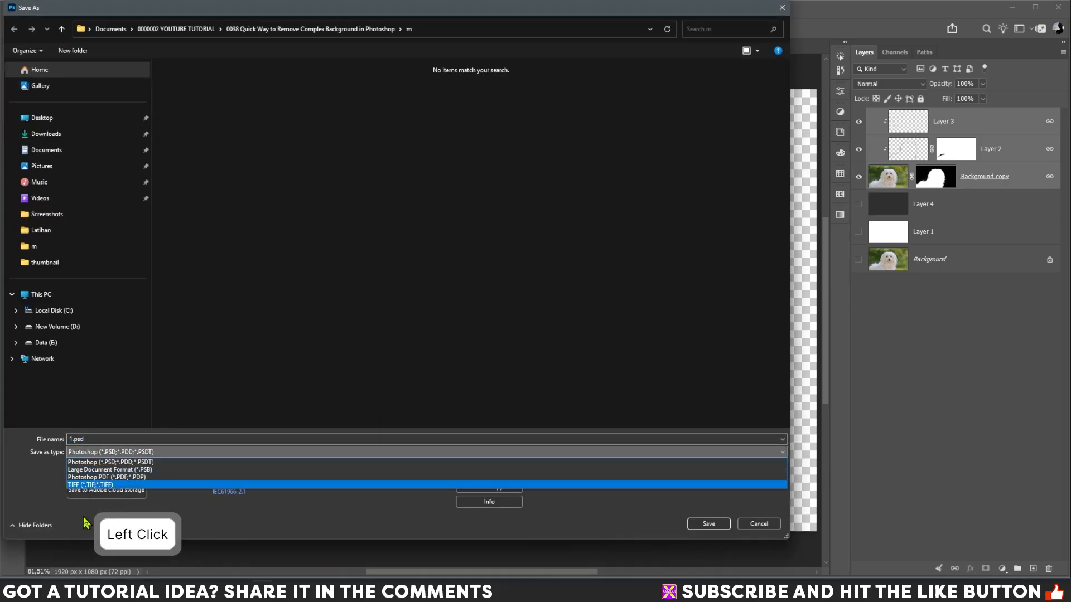
{"action": "left_click", "coordinate": [435, 462]}
{"action": "left_click", "coordinate": [470, 485]}
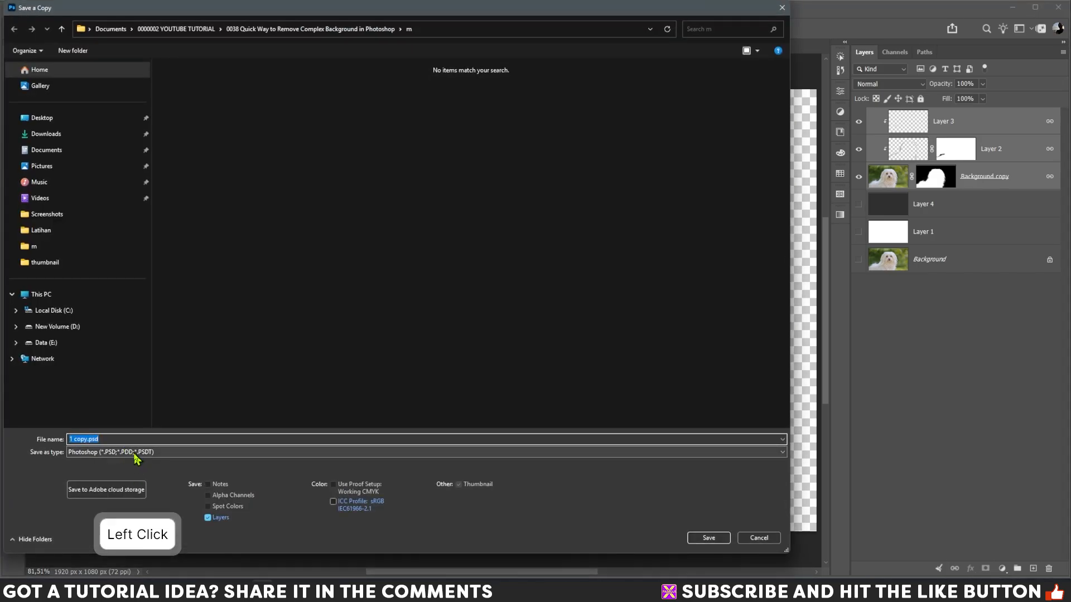
{"action": "left_click", "coordinate": [135, 453]}
{"action": "left_click", "coordinate": [137, 453]}
{"action": "left_click", "coordinate": [140, 453]}
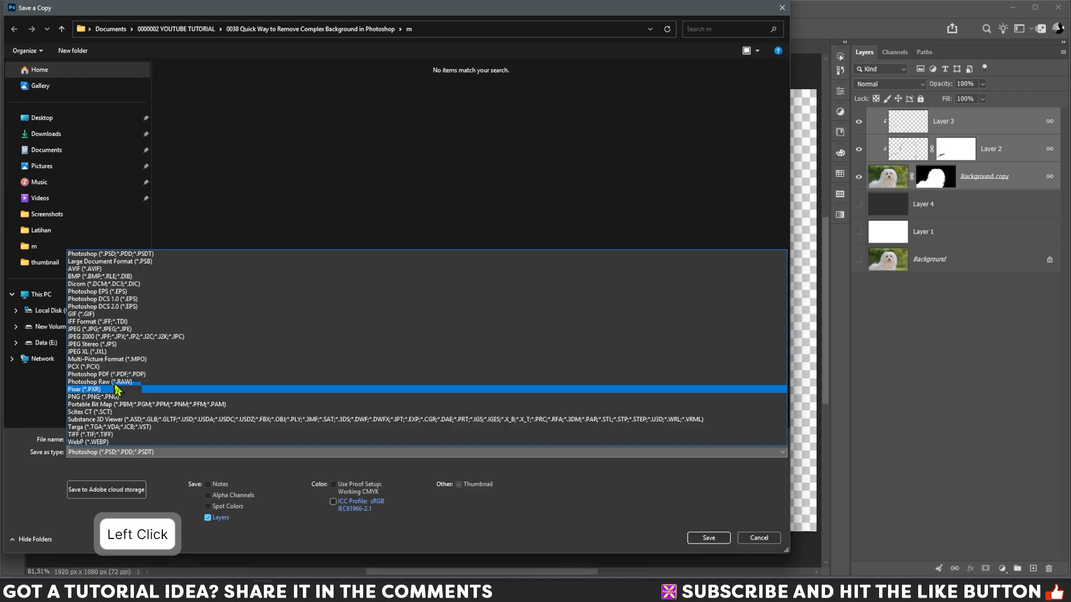
{"action": "left_click", "coordinate": [92, 397]}
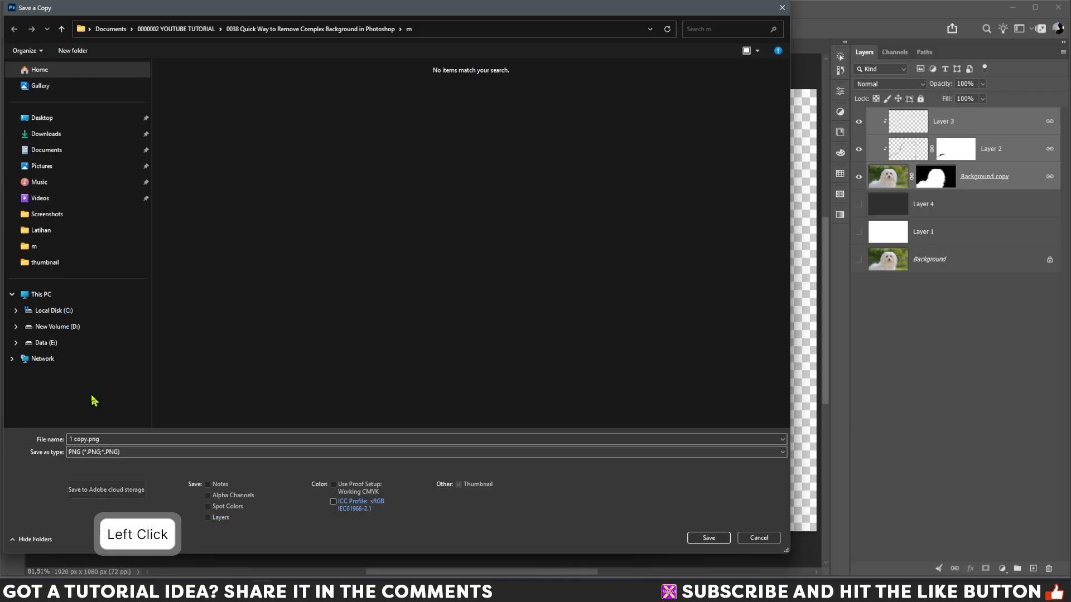
- Save the PNG copy as "2 .png" in the result folder with the Large file size (Fastest saving) option
{"action": "left_click", "coordinate": [347, 35]}
{"action": "double_click", "coordinate": [169, 111]}
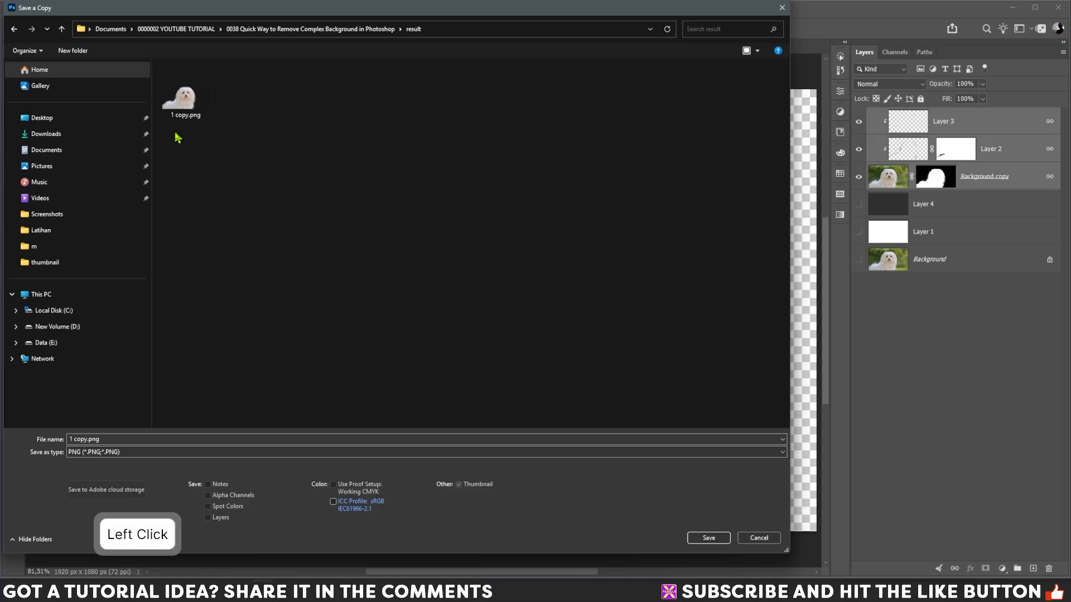
{"action": "left_click", "coordinate": [88, 440]}
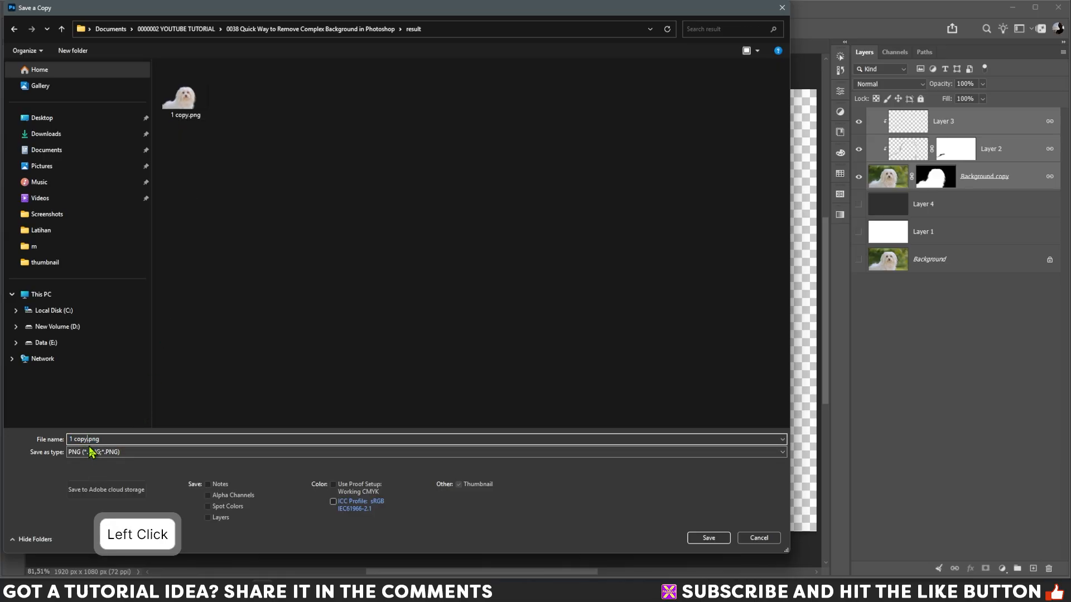
{"action": "left_click_drag", "start_coordinate": [87, 439], "coordinate": [68, 439]}
{"action": "type", "text": "2"}
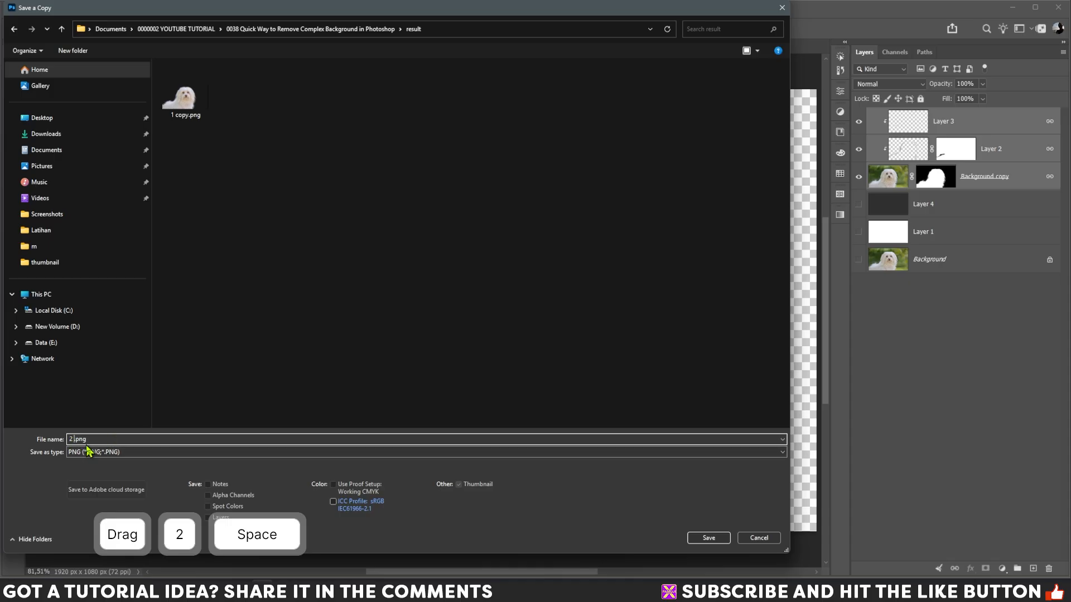
{"action": "left_click", "coordinate": [707, 538]}
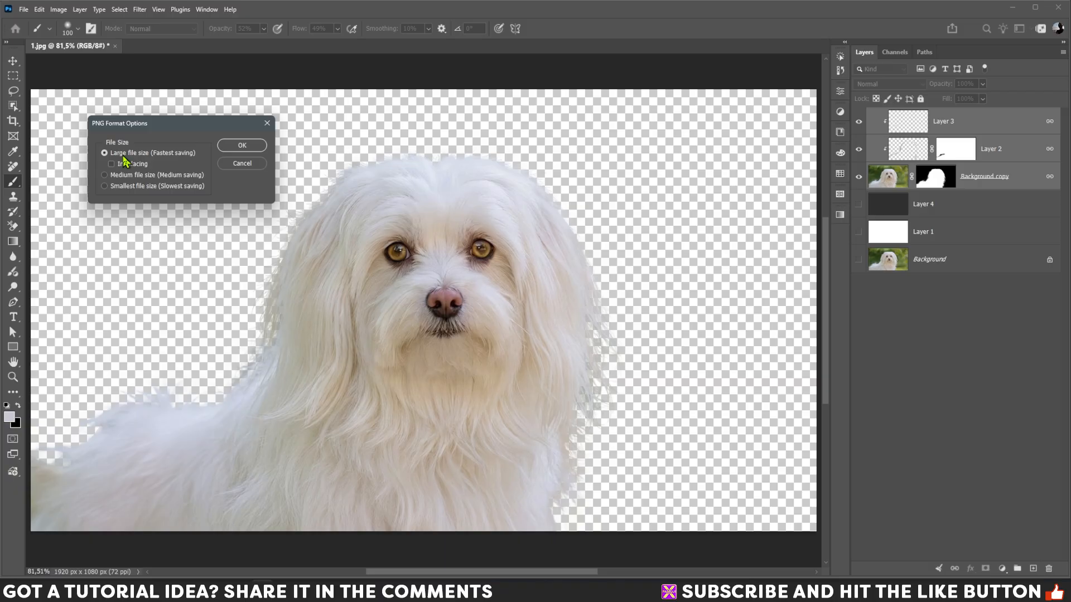
{"action": "left_click", "coordinate": [243, 147]}
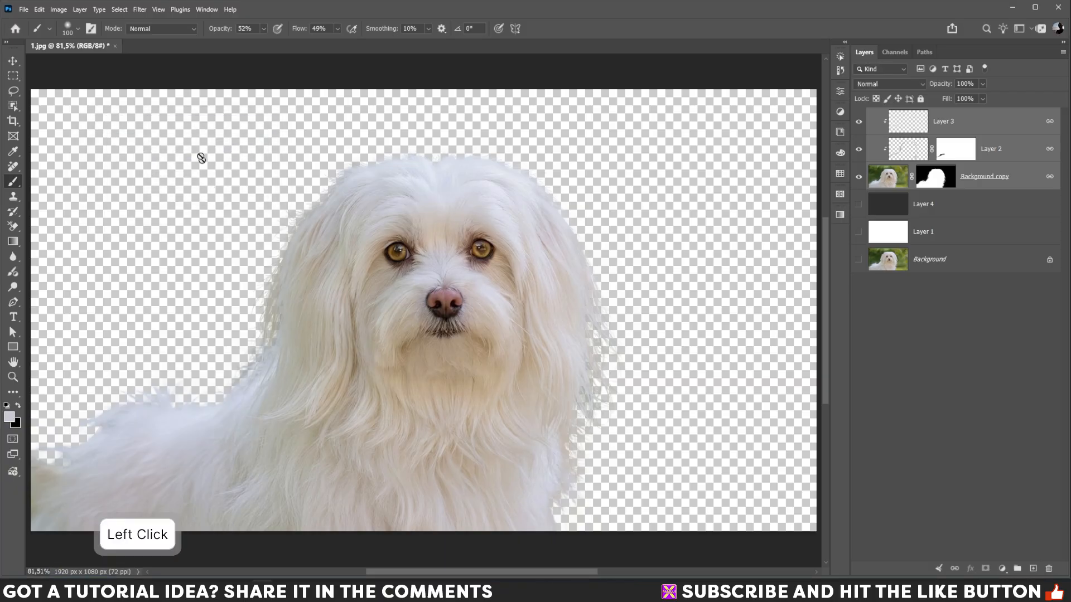
{"action": "left_click", "coordinate": [23, 10]}
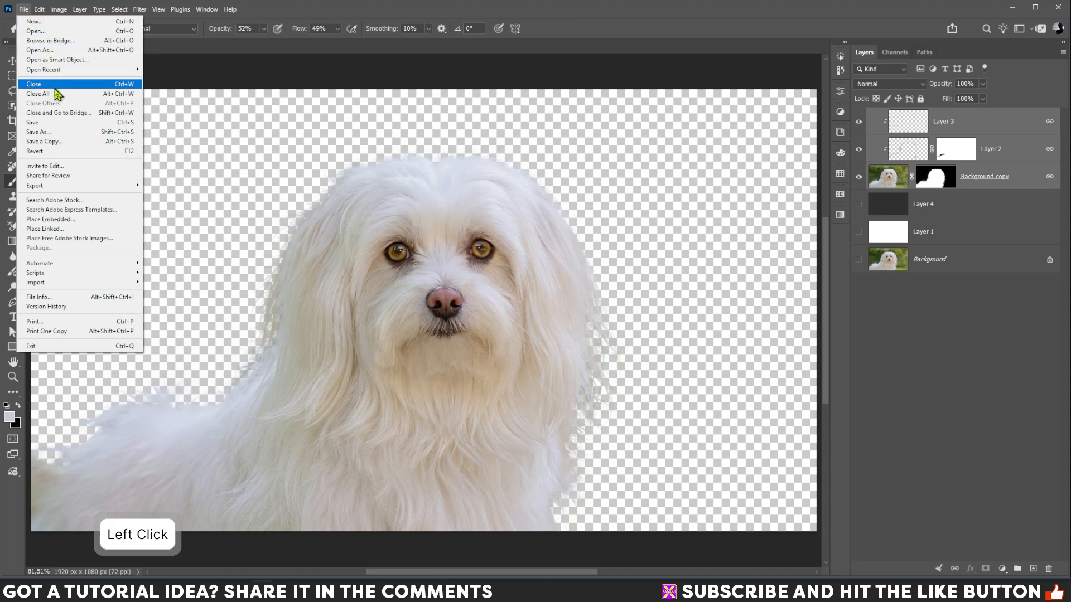
{"action": "left_click", "coordinate": [61, 123]}
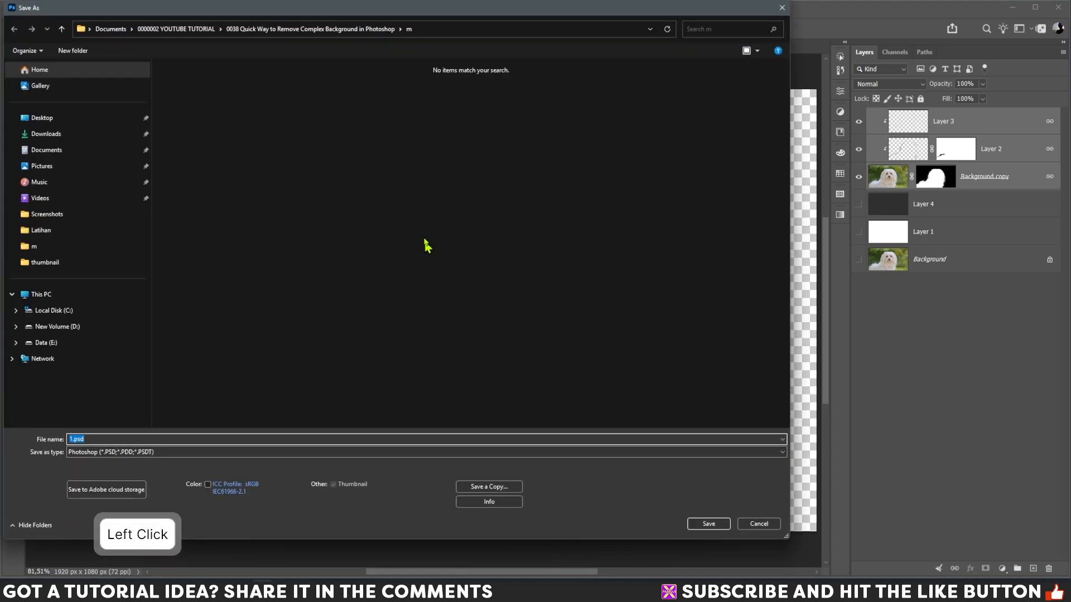
{"action": "left_click", "coordinate": [341, 31]}
{"action": "double_click", "coordinate": [171, 108]}
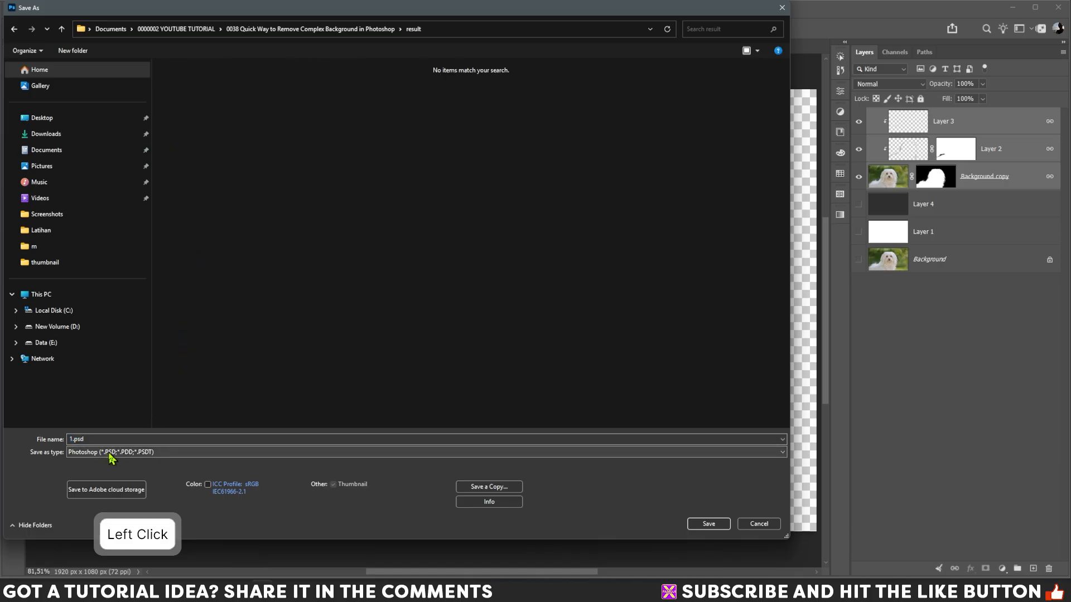
{"action": "left_click", "coordinate": [760, 523]}
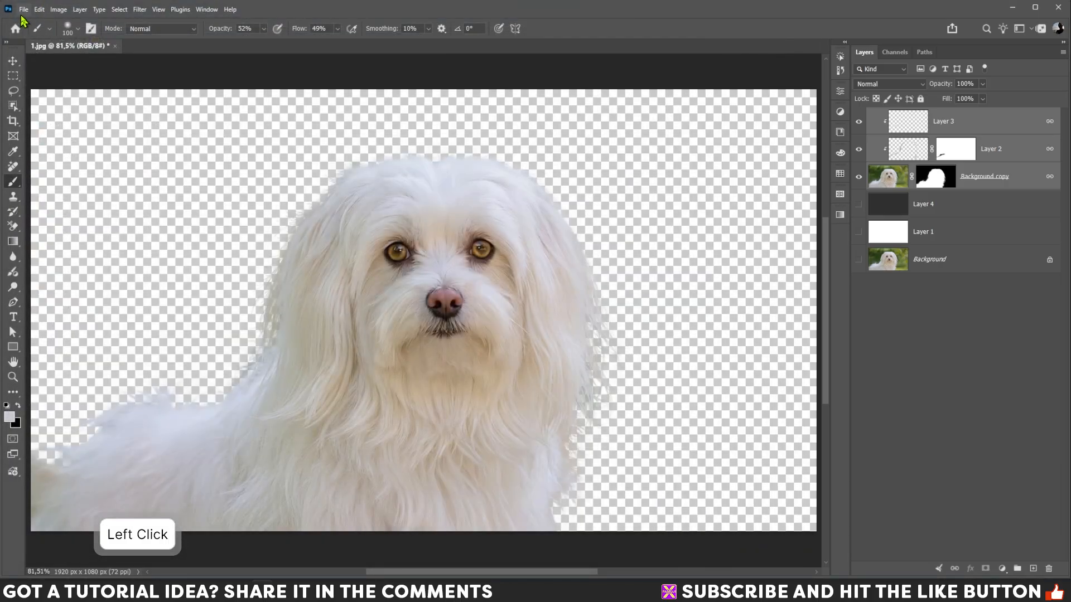
- Open the saved file "2 .png" from the result folder
{"action": "left_click", "coordinate": [24, 9]}
{"action": "left_click", "coordinate": [39, 33]}
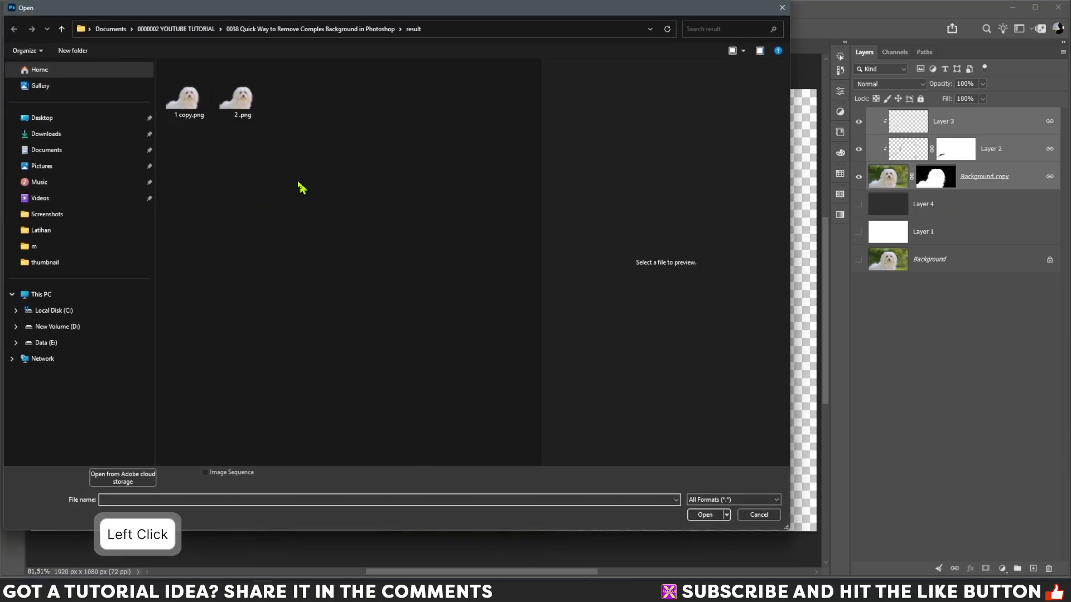
{"action": "left_click", "coordinate": [256, 112]}
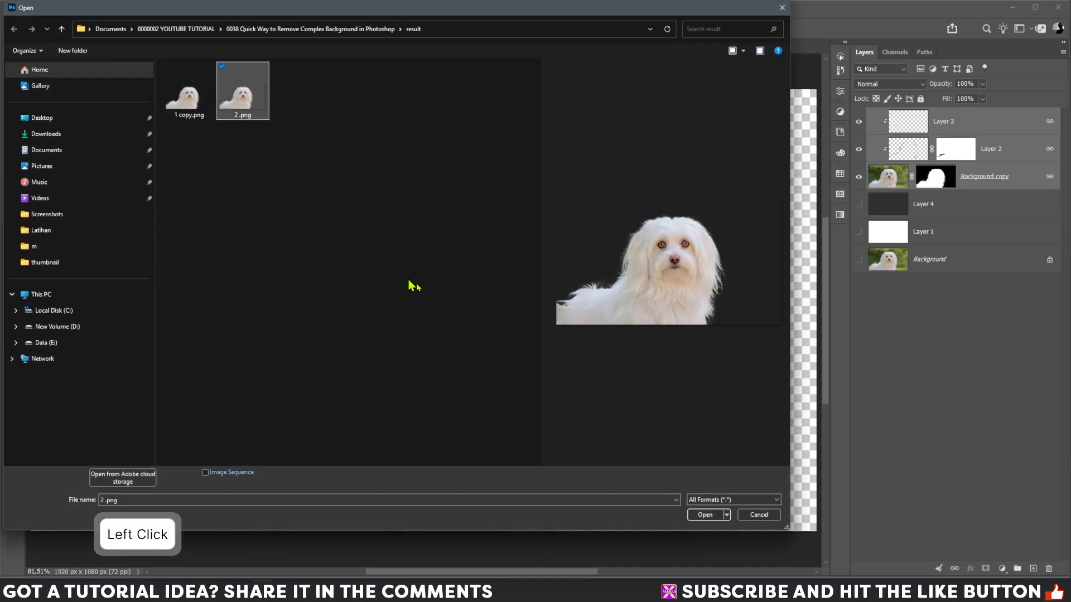